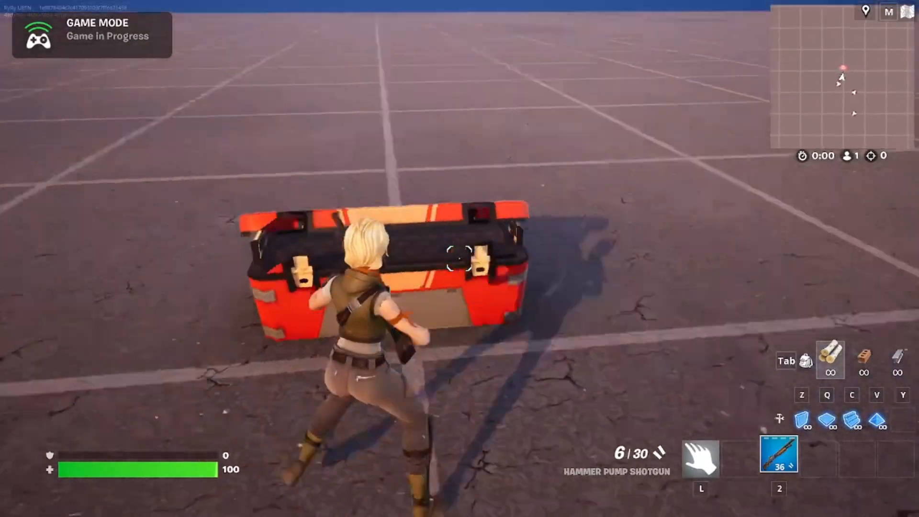
Step: Walk around the opened red Stark Industries chest in the running game session to inspect it from several sides
key(w)
key(s)
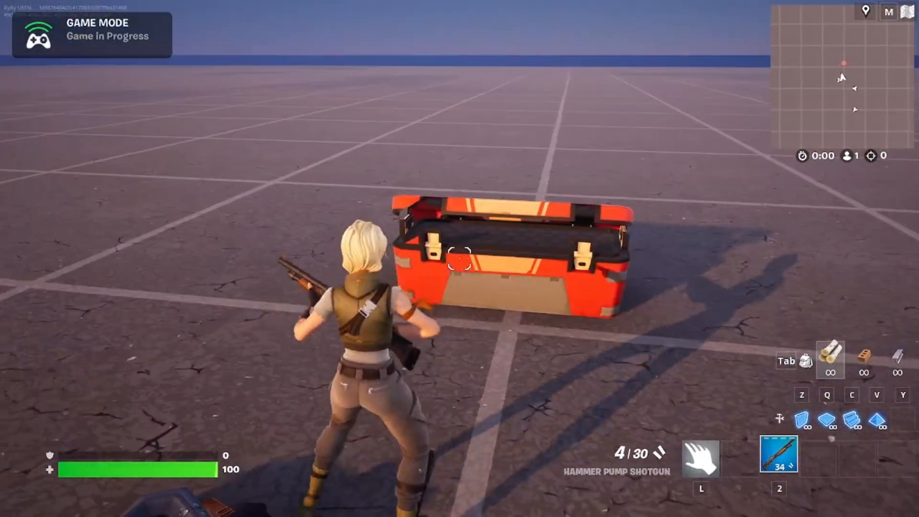
key(a)
key(w)
key(a)
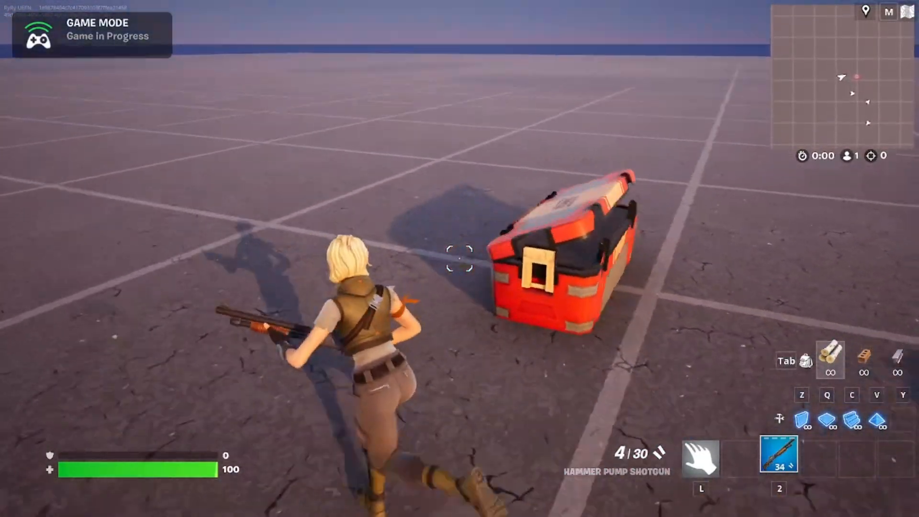
key(w)
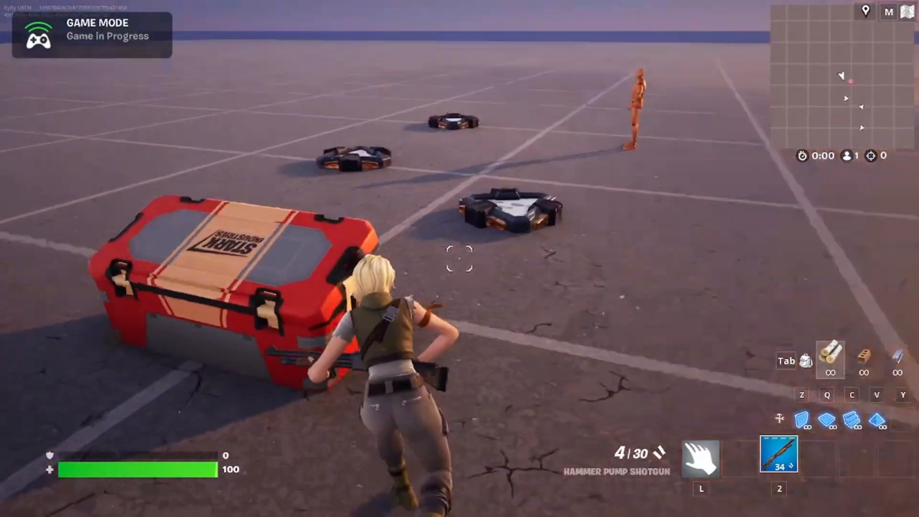
key(d)
key(s)
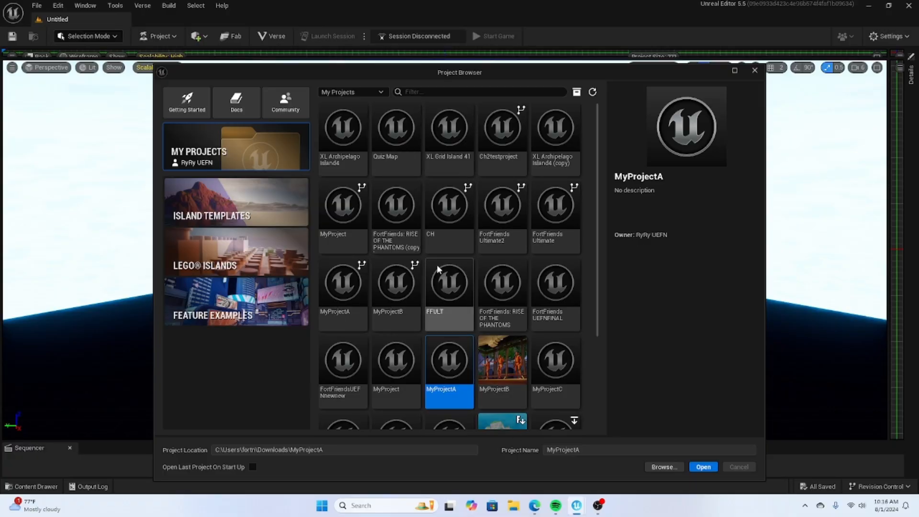
Step: Open the existing project MyProjectA from the project browser
scroll(430, 287, down, 2)
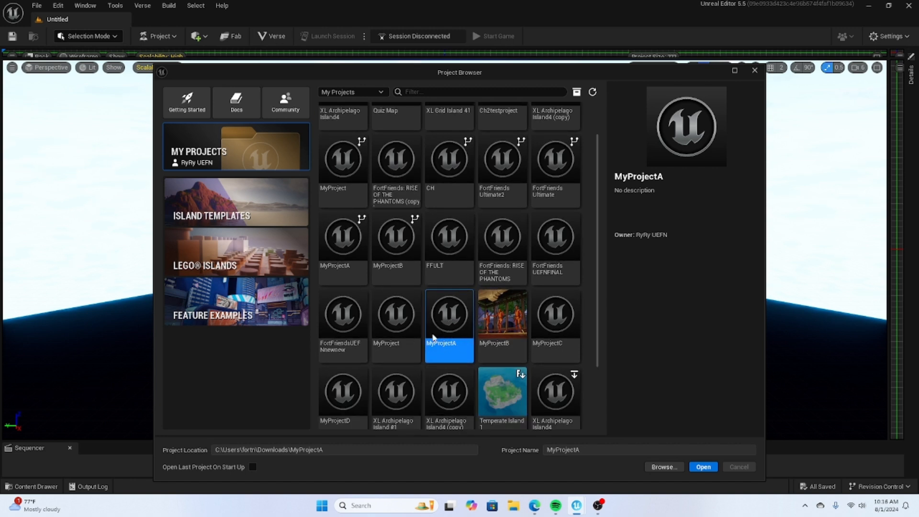
click(702, 467)
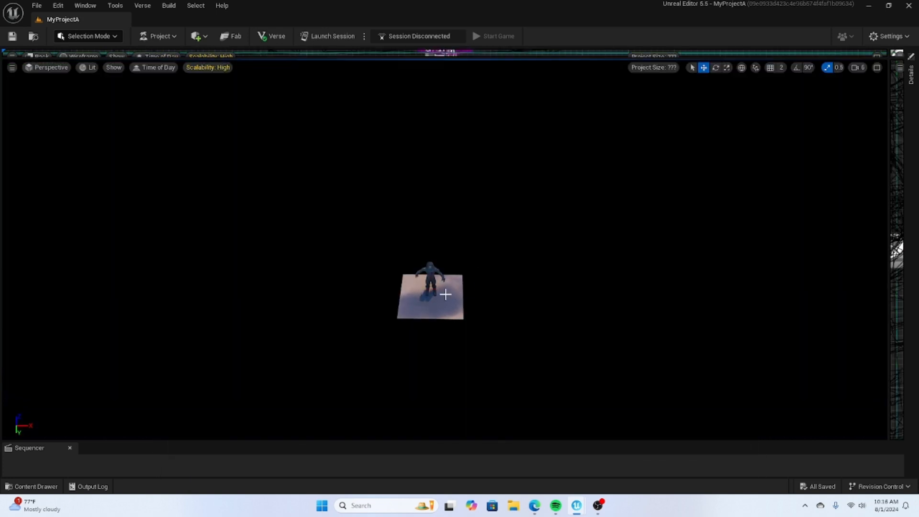
Step: Delete the Animated Mesh character standing on the floor grid, accepting that its references break
mouse_move(445, 294)
right_down()
mouse_move(488, 349)
mouse_move(450, 345)
mouse_move(419, 306)
mouse_move(439, 284)
right_up()
key(w)
key(w)
key(s)
click(439, 284)
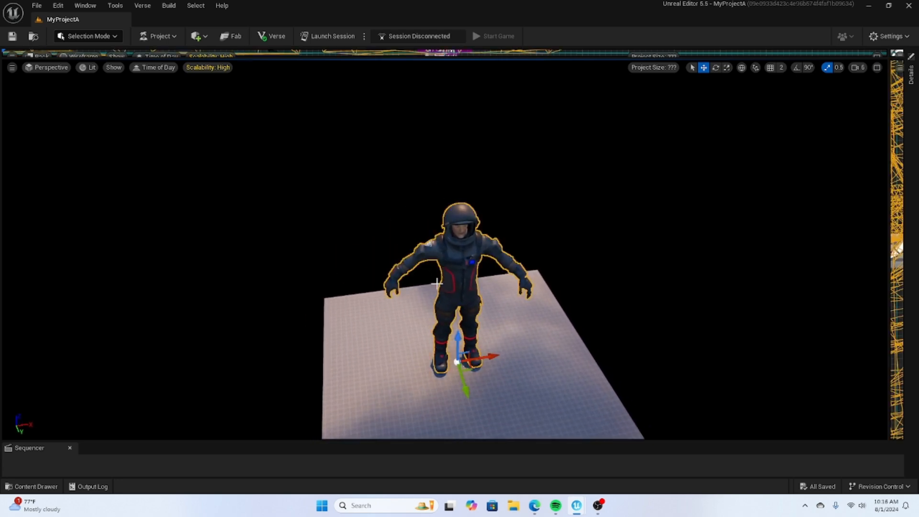
key(Delete)
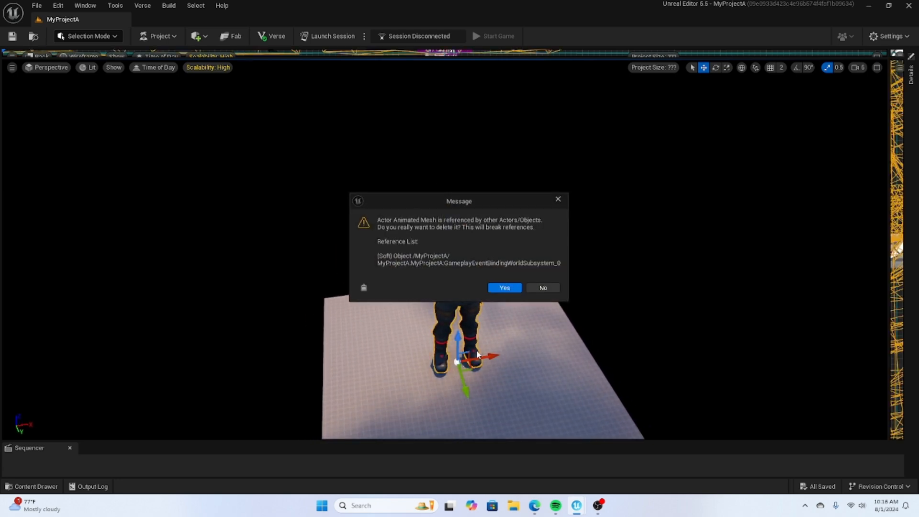
click(502, 287)
right_drag(503, 287, 484, 385)
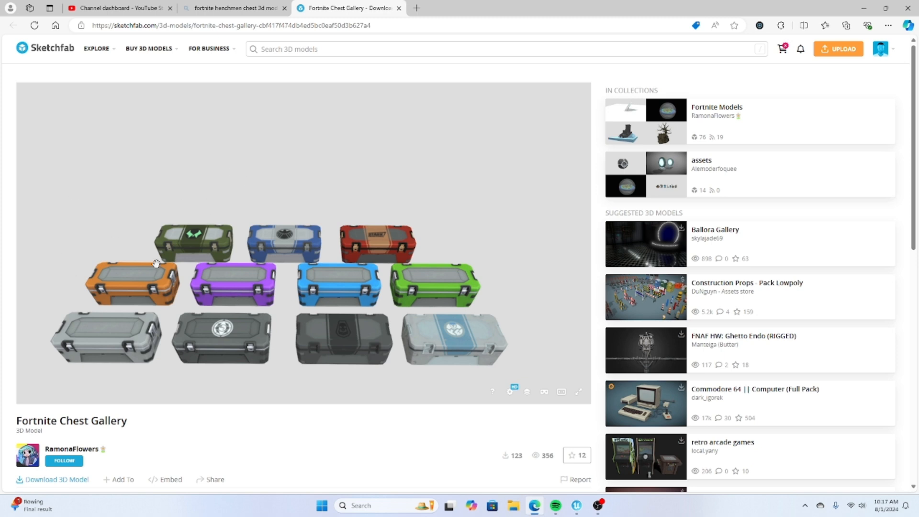
Step: Examine the chest models of the Fortnite Chest Gallery on Sketchfab from different angles in the 3D viewer
mouse_move(179, 294)
mouse_down()
mouse_move(263, 272)
mouse_move(191, 281)
mouse_move(220, 306)
mouse_move(245, 266)
mouse_move(258, 296)
mouse_move(276, 273)
mouse_move(283, 303)
mouse_move(281, 283)
mouse_up()
mouse_move(281, 282)
right_down()
mouse_move(345, 324)
mouse_move(359, 317)
mouse_move(232, 261)
right_up()
mouse_move(393, 258)
right_down()
mouse_move(373, 292)
mouse_move(305, 207)
right_up()
mouse_move(280, 347)
right_down()
mouse_move(480, 319)
mouse_move(447, 318)
right_up()
right_drag(447, 265, 325, 278)
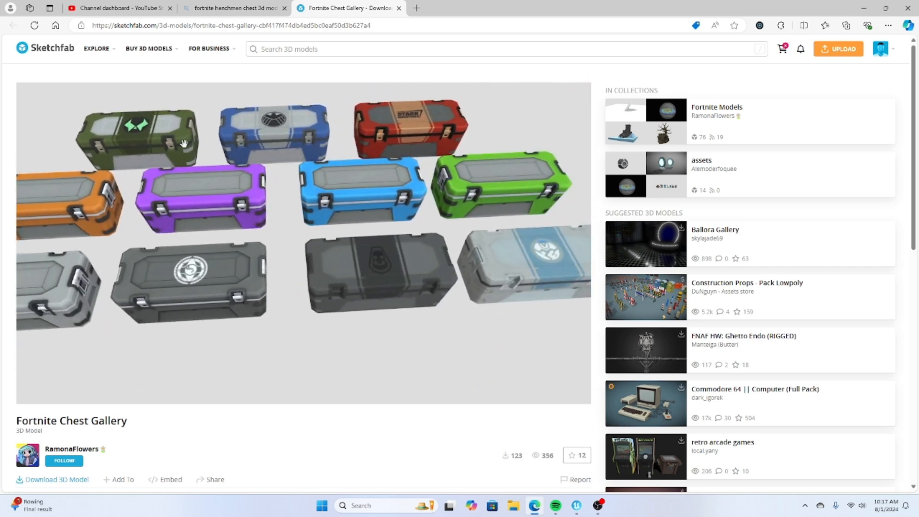
right_drag(290, 193, 377, 187)
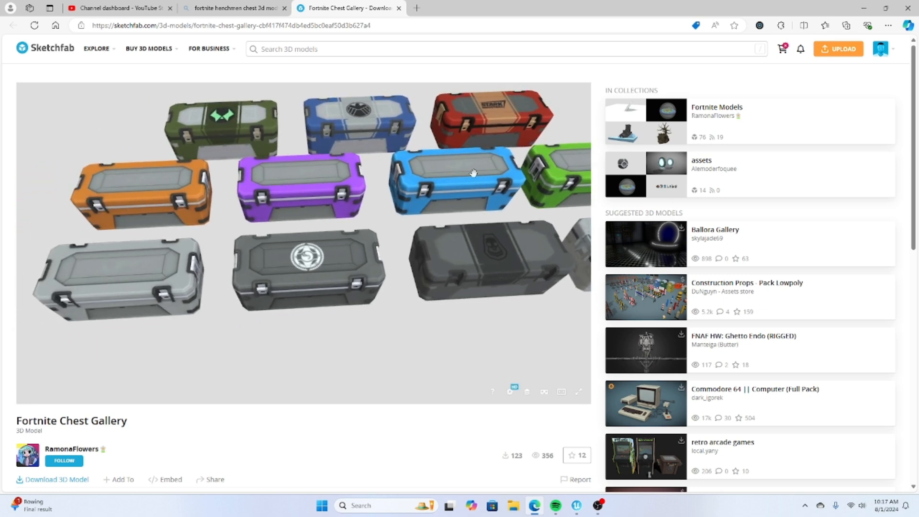
scroll(315, 180, down, 1)
right_drag(347, 303, 293, 303)
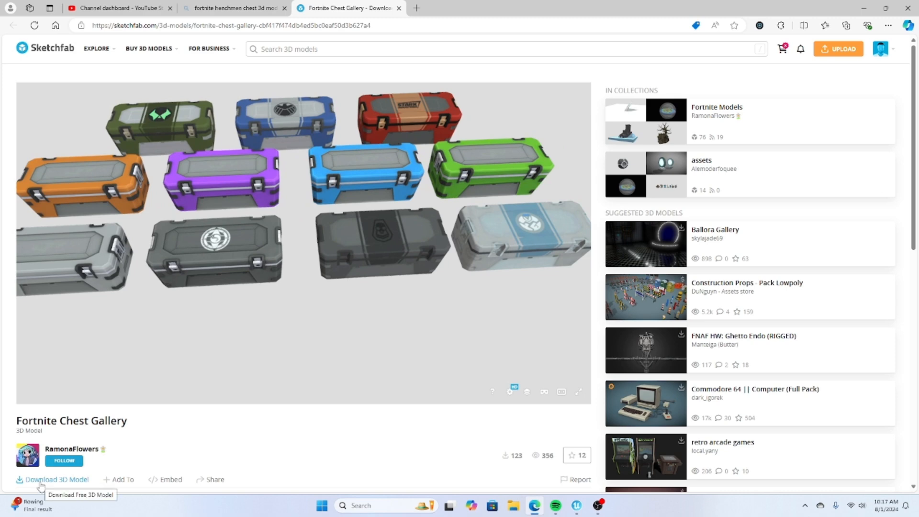
Step: Review the licence and available download formats of the Fortnite Chest Gallery model, including the original FBX, and close the download dialog
scroll(41, 485, down, 1)
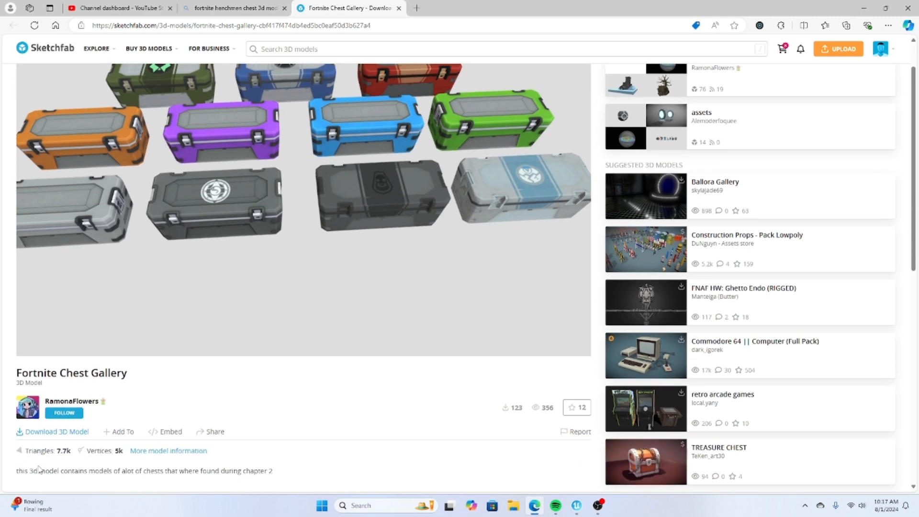
click(55, 434)
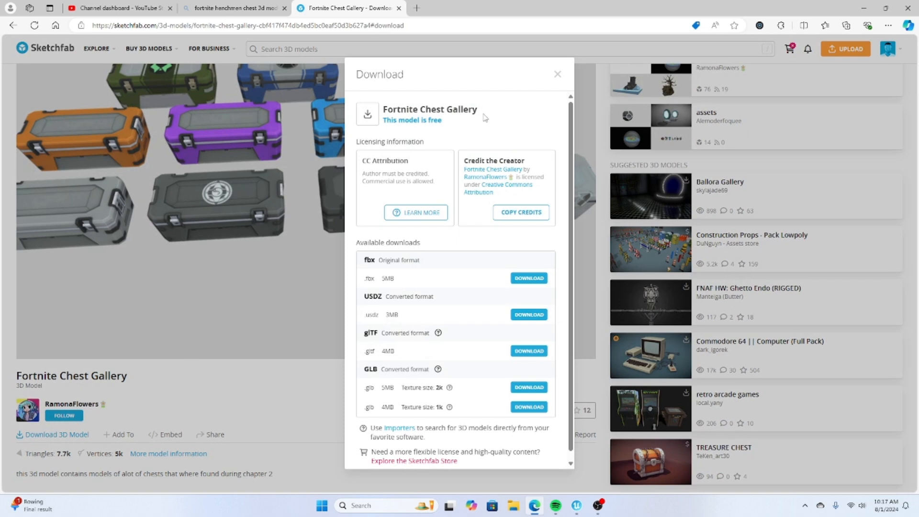
drag(462, 121, 369, 113)
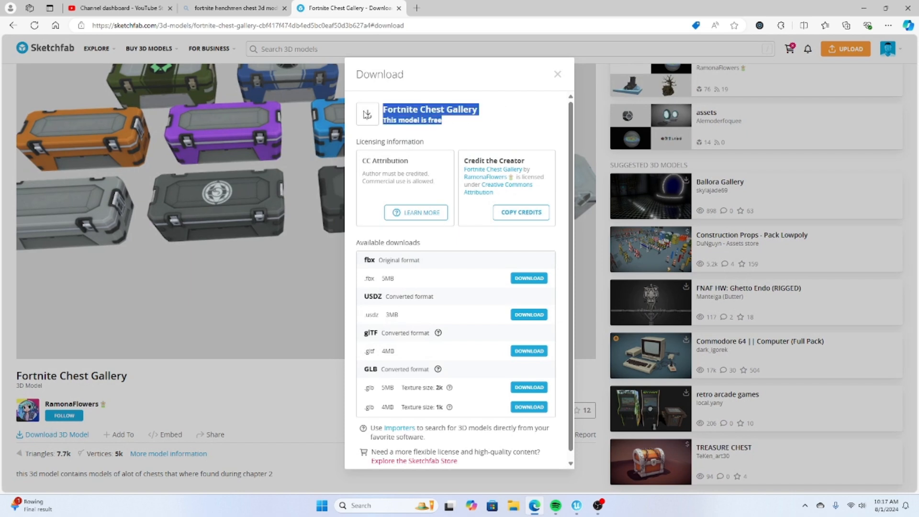
click(454, 176)
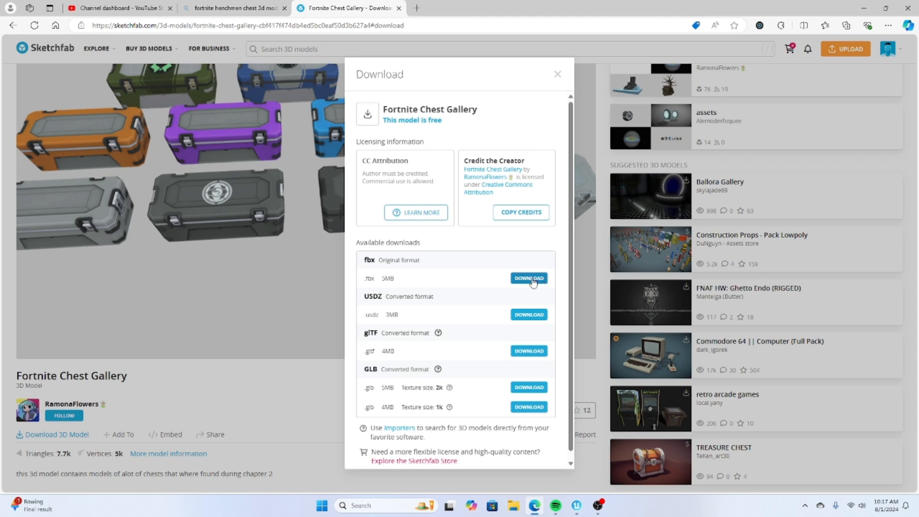
click(557, 76)
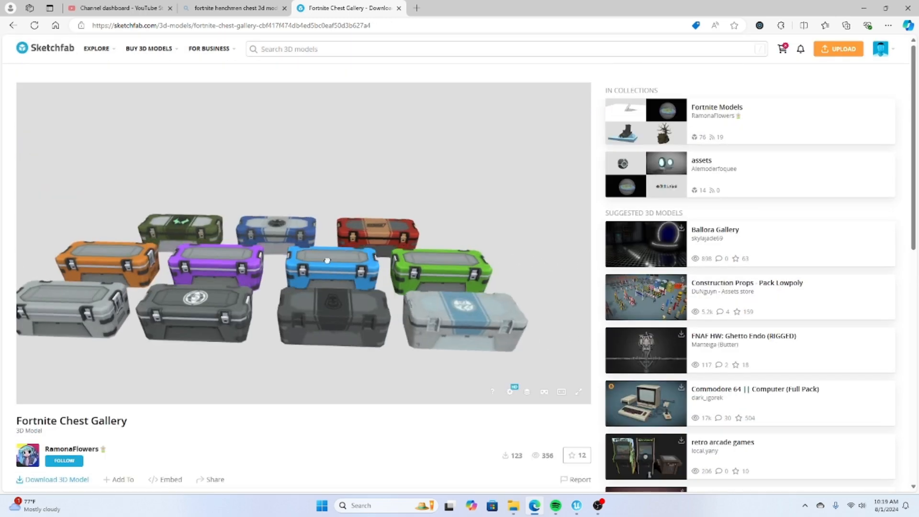
mouse_move(327, 260)
mouse_down()
mouse_move(305, 247)
mouse_move(344, 258)
mouse_move(343, 292)
mouse_move(264, 261)
mouse_move(424, 222)
mouse_move(329, 269)
mouse_move(339, 266)
mouse_move(317, 262)
mouse_up()
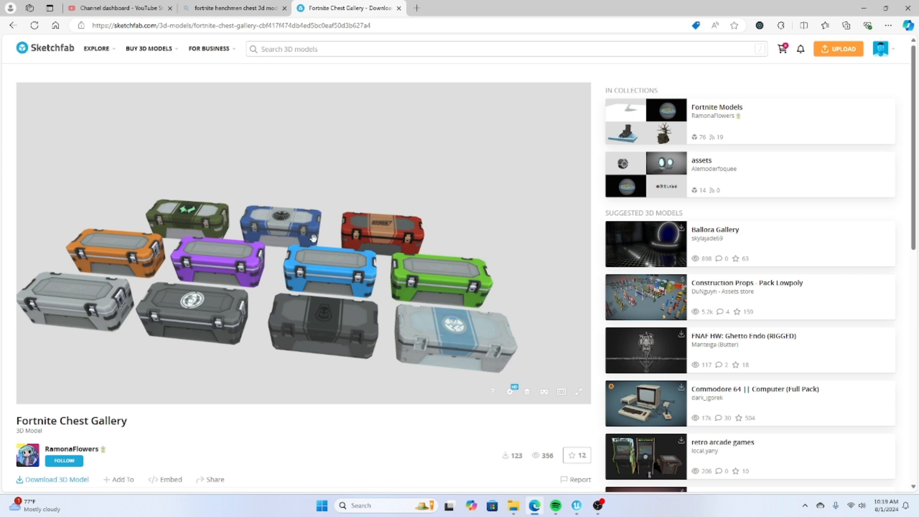
mouse_move(210, 287)
mouse_down()
mouse_move(293, 272)
mouse_move(329, 232)
mouse_up()
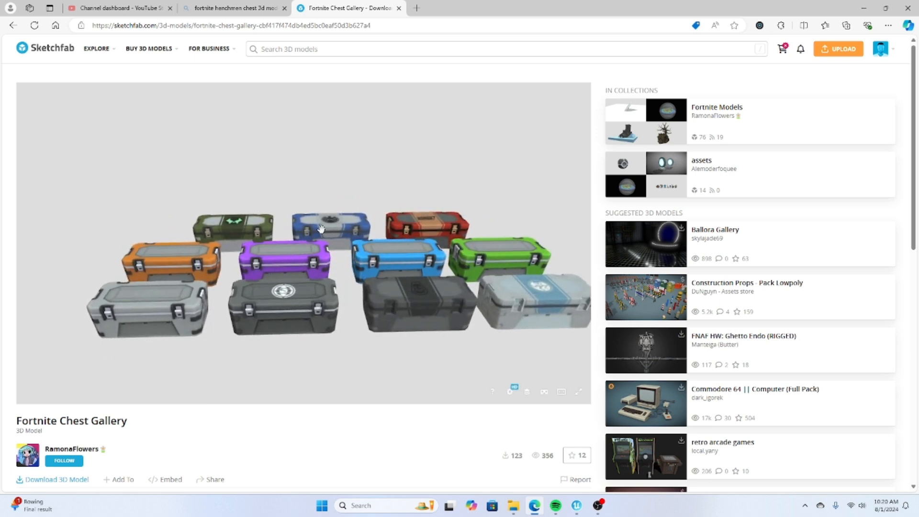
mouse_move(323, 282)
mouse_down()
mouse_move(314, 300)
mouse_move(345, 270)
mouse_up()
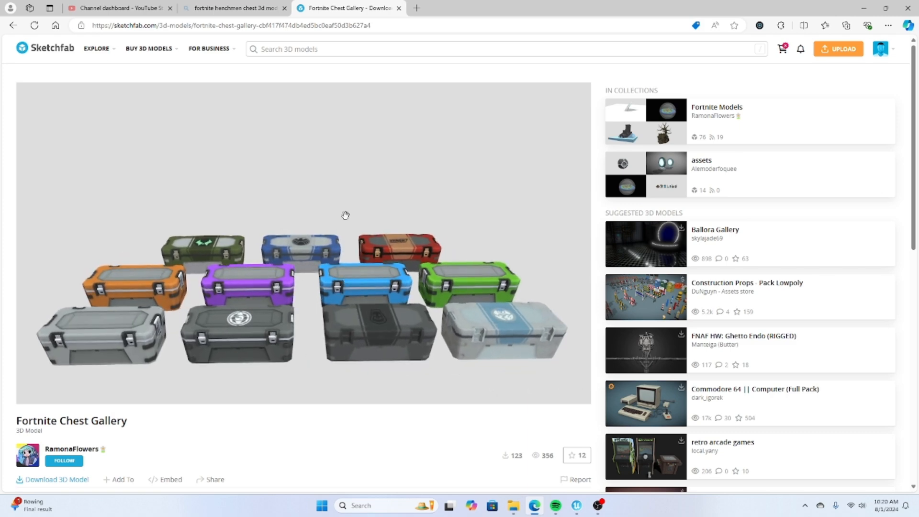
Step: Search the web for "blender" in a new browser tab, view the download result and close the tab
click(417, 8)
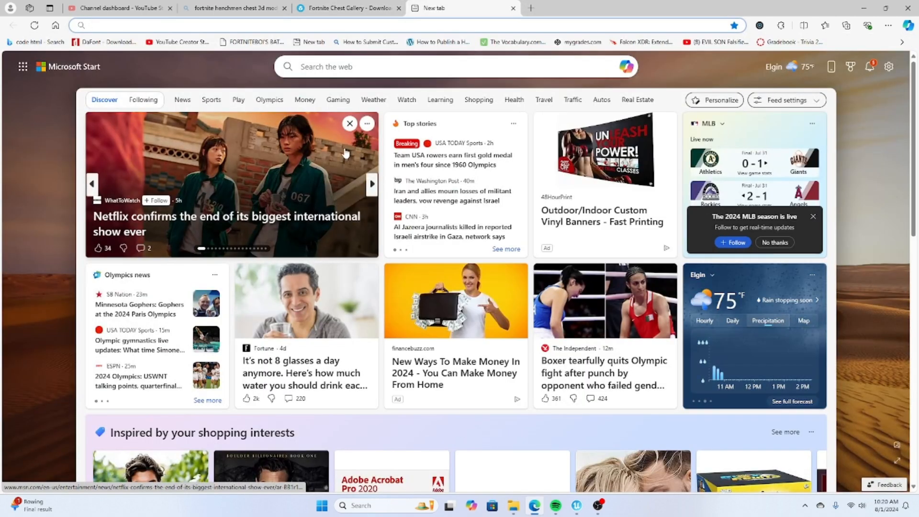
text(blender)
key(Return)
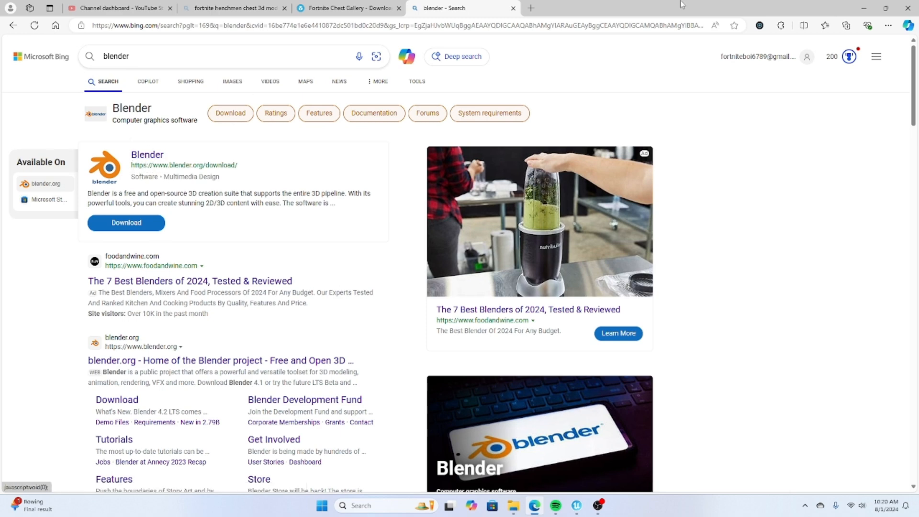
click(513, 8)
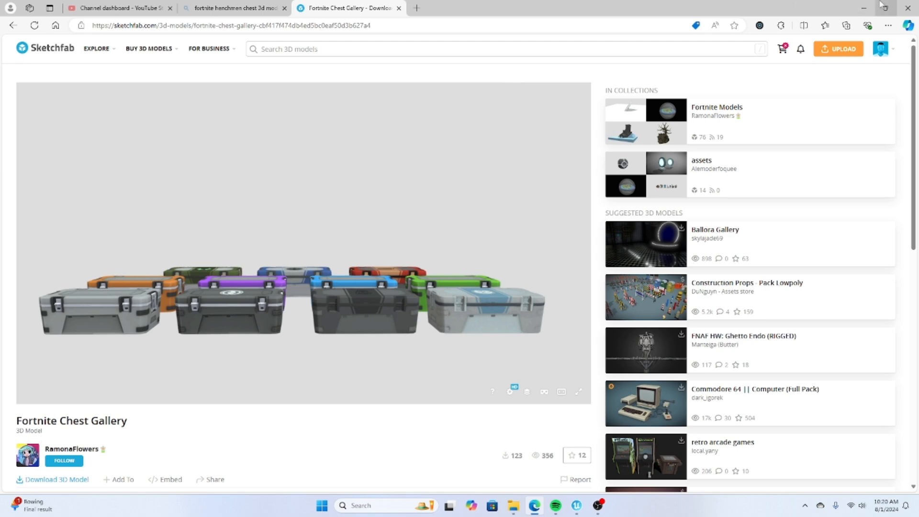
Step: Minimize the browser and Unreal Editor, switch to Blender and start a new General file
click(865, 7)
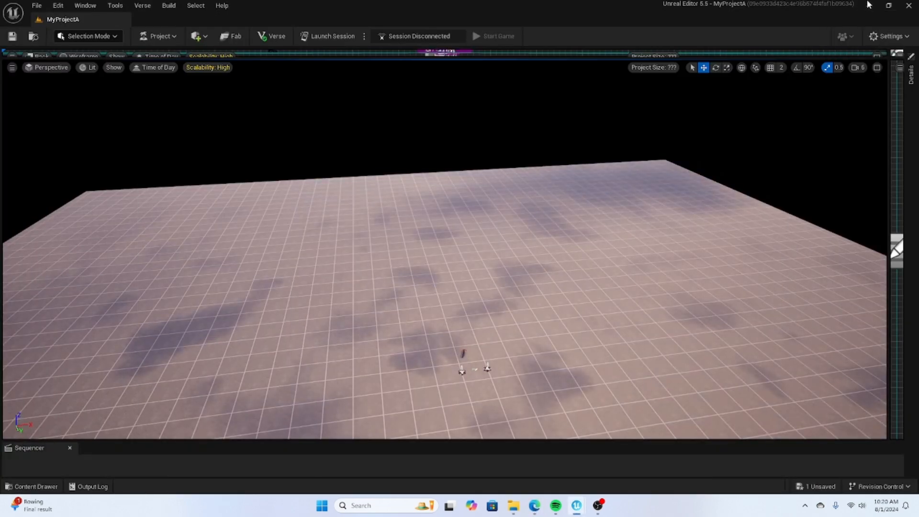
click(867, 5)
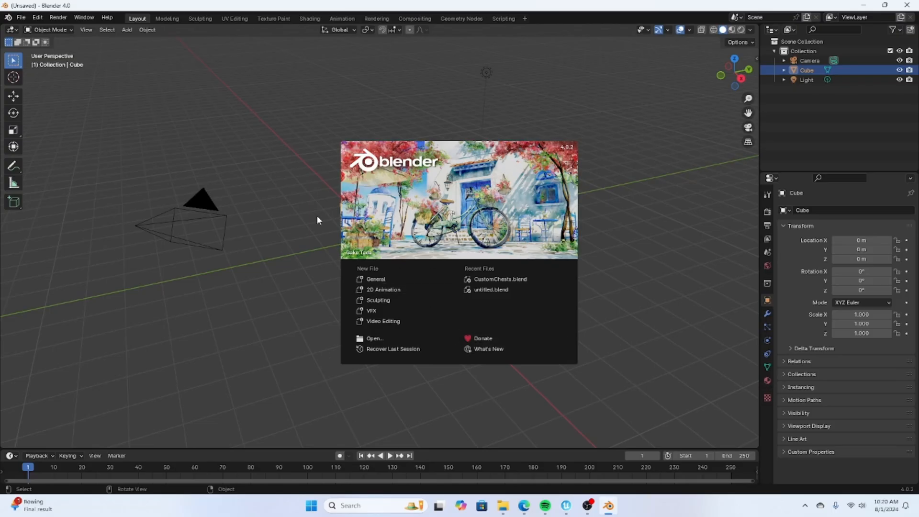
click(387, 283)
scroll(395, 180, down, 3)
scroll(395, 190, up, 4)
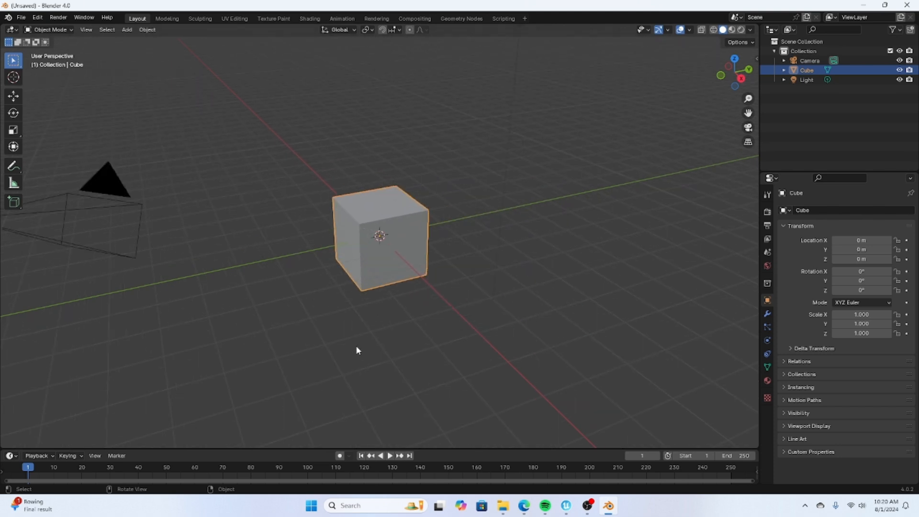
Step: Delete the default cube from the Blender scene
right_click(384, 219)
right_click(406, 217)
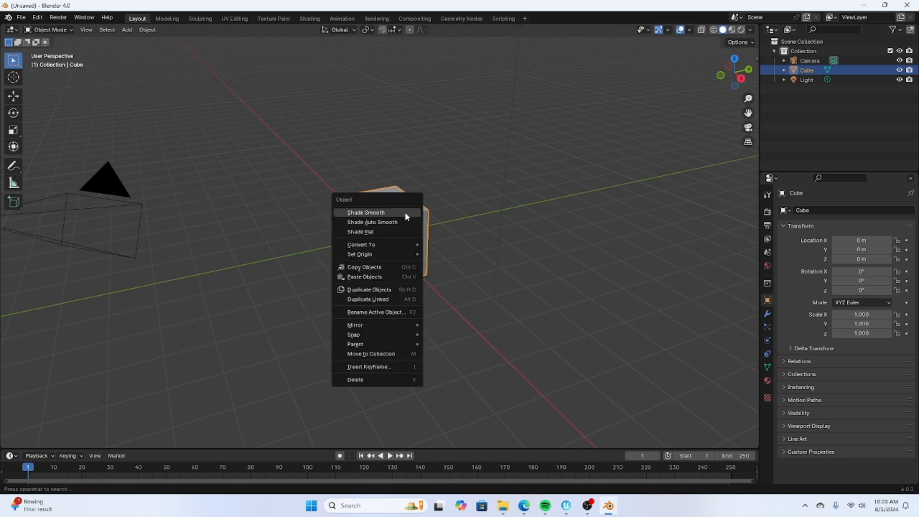
click(378, 379)
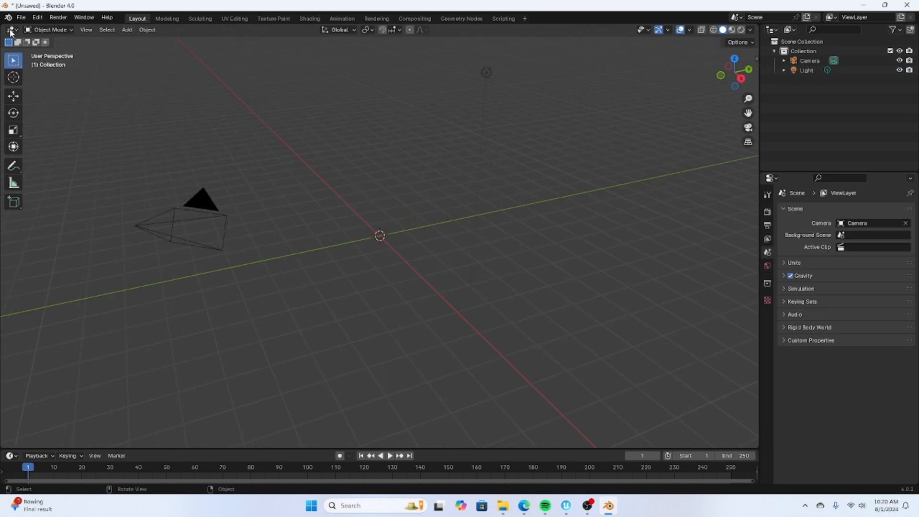
Step: Start an FBX import and browse to the fortnite-chest-gallery folder in Downloads
click(21, 19)
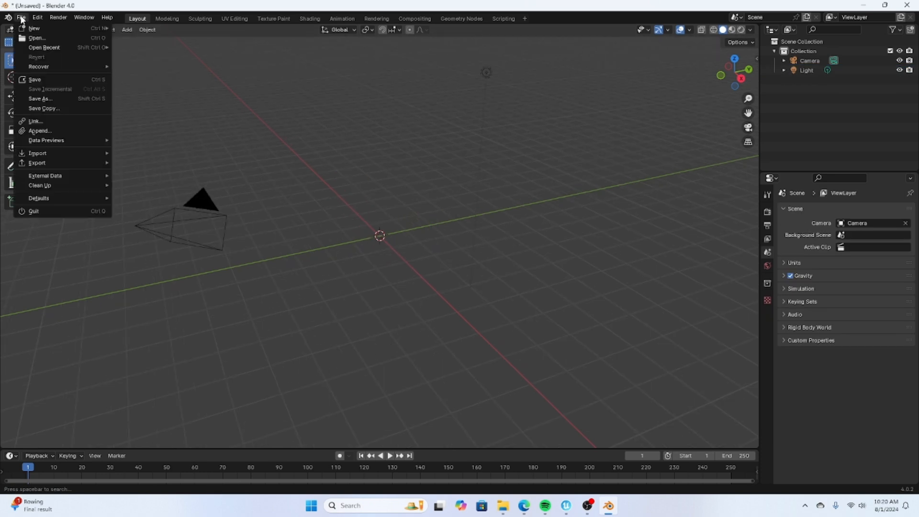
mouse_move(55, 154)
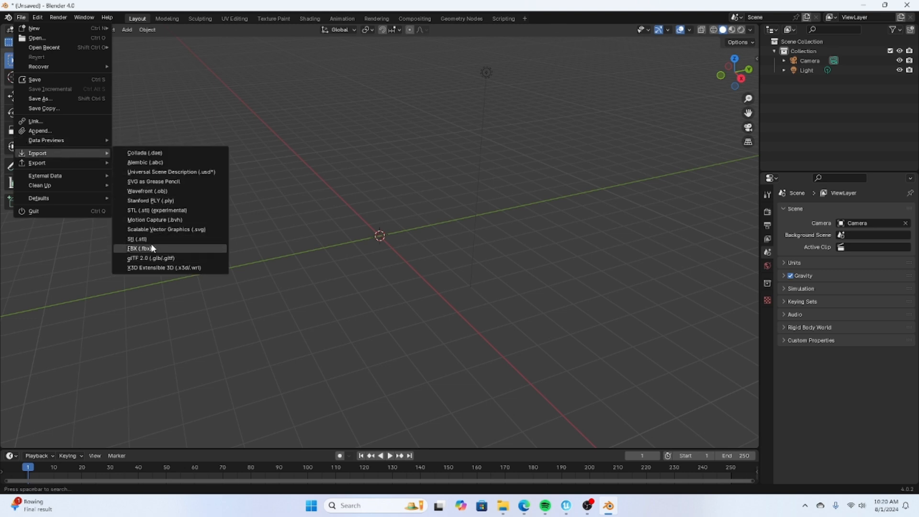
click(140, 249)
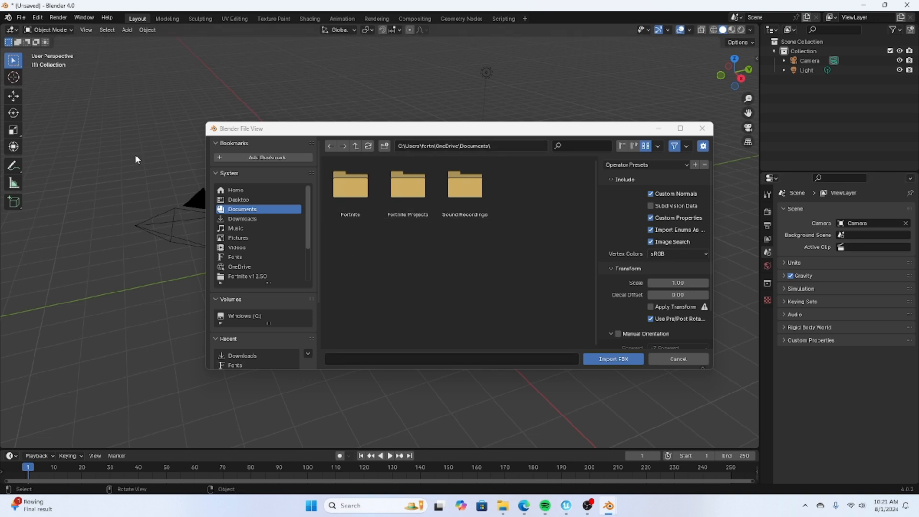
click(242, 219)
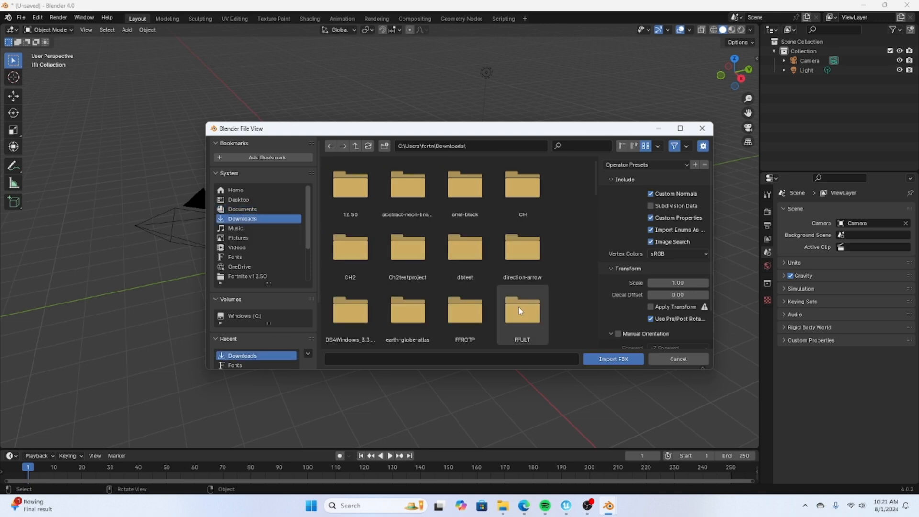
scroll(523, 249, down, 4)
scroll(521, 257, down, 5)
scroll(520, 257, down, 8)
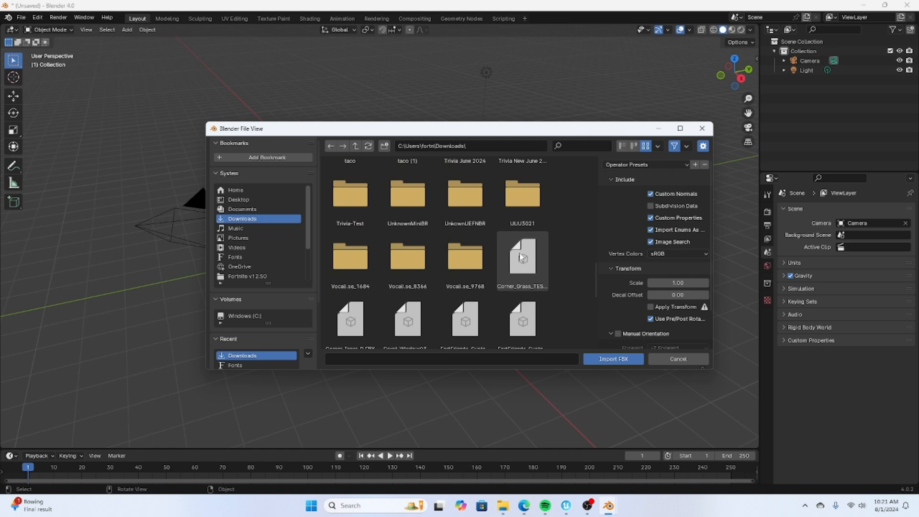
scroll(420, 246, up, 5)
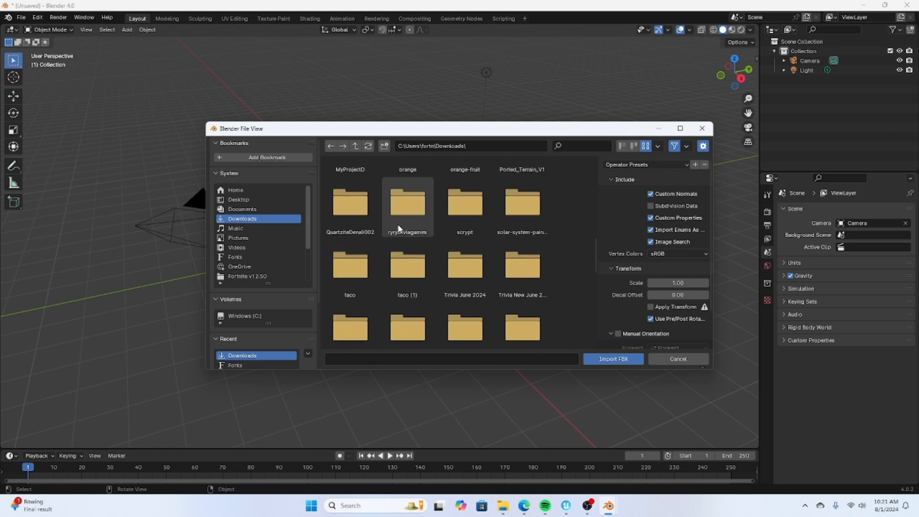
scroll(454, 290, up, 5)
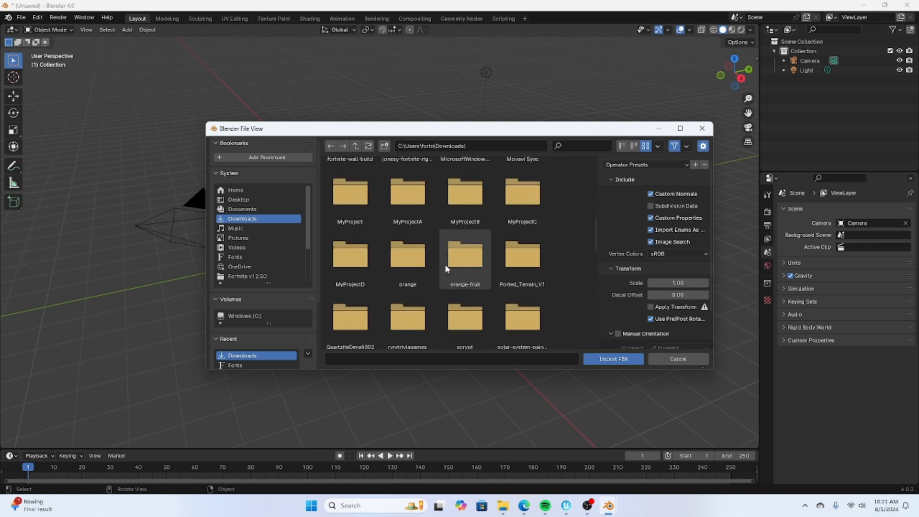
scroll(383, 234, up, 3)
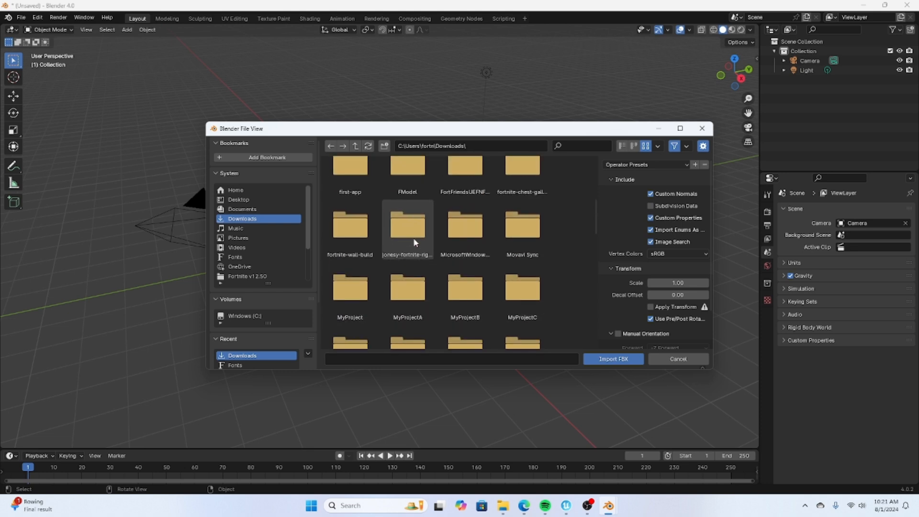
scroll(522, 206, up, 2)
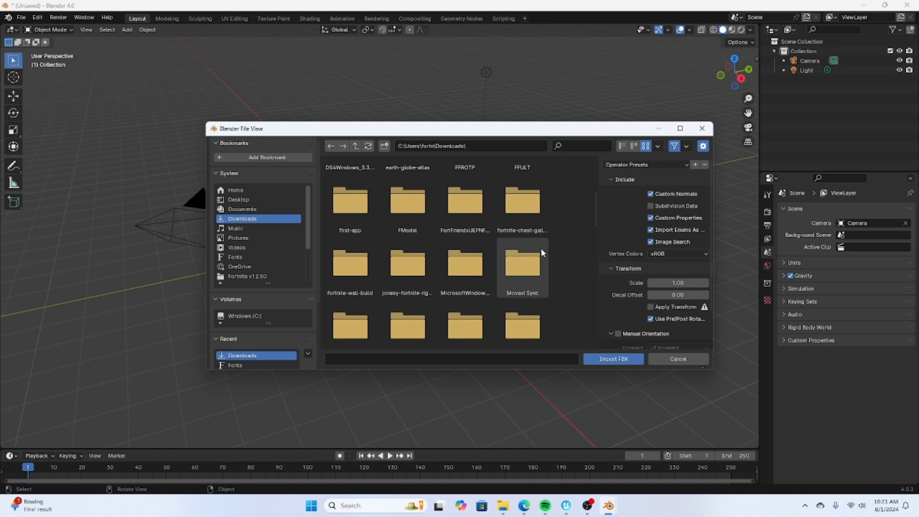
double_click(524, 232)
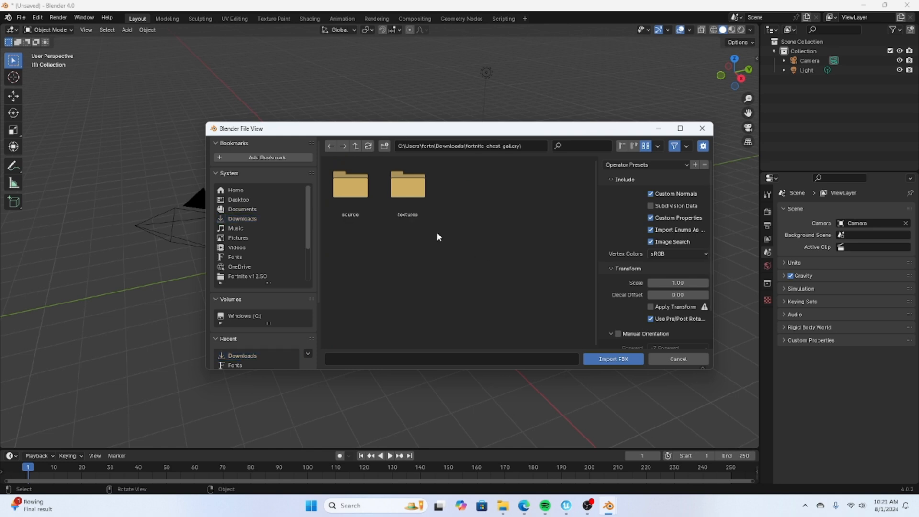
Step: Import Chests.fbx from the gallery's source folder
double_click(352, 186)
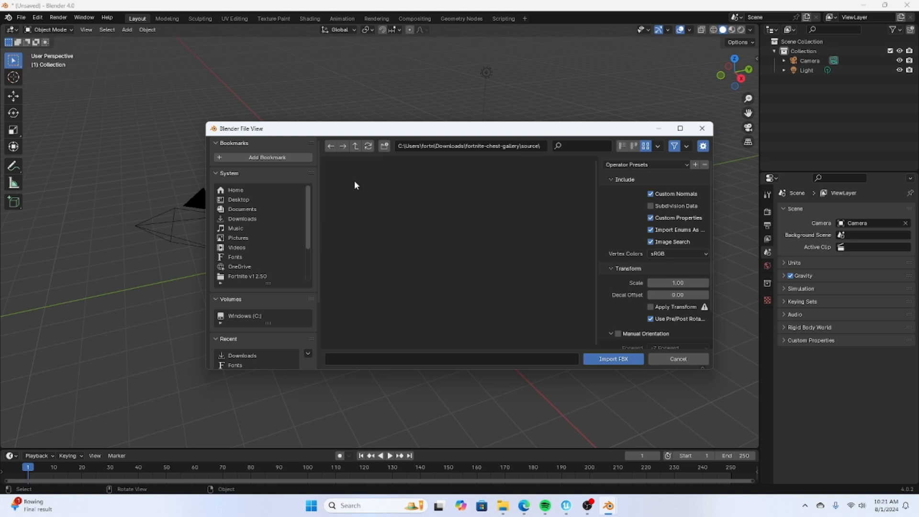
click(355, 197)
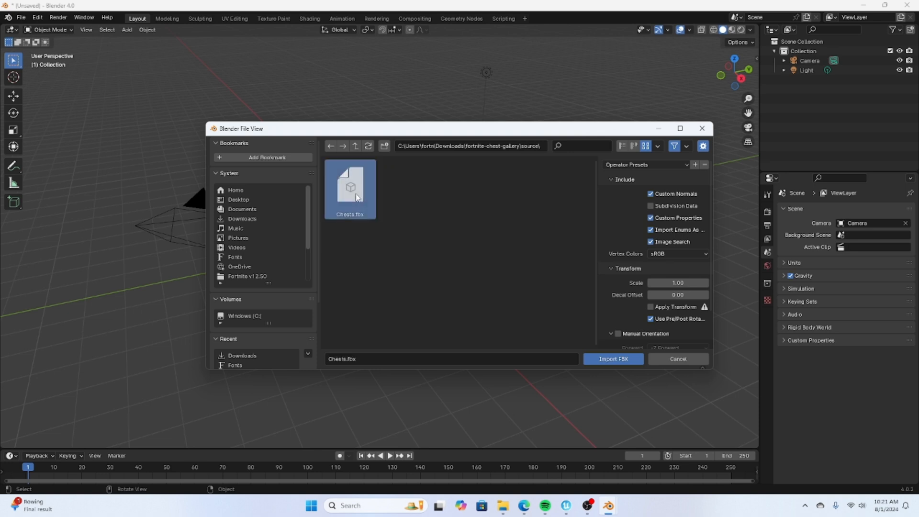
click(610, 360)
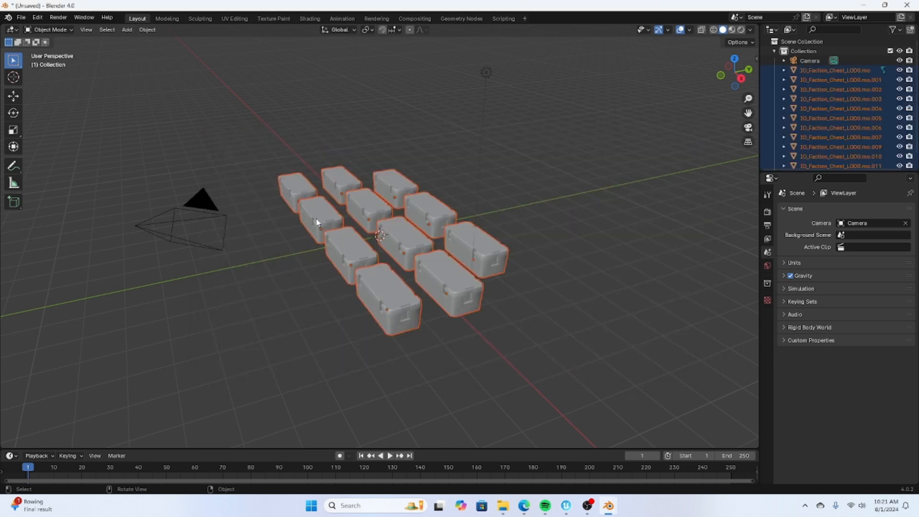
Step: Move the end chest nearest the camera object along the Y axis to about -7.08 m, clear of the other chests
right_click(328, 244)
drag(734, 72, 708, 79)
middle_drag(500, 72, 605, 201)
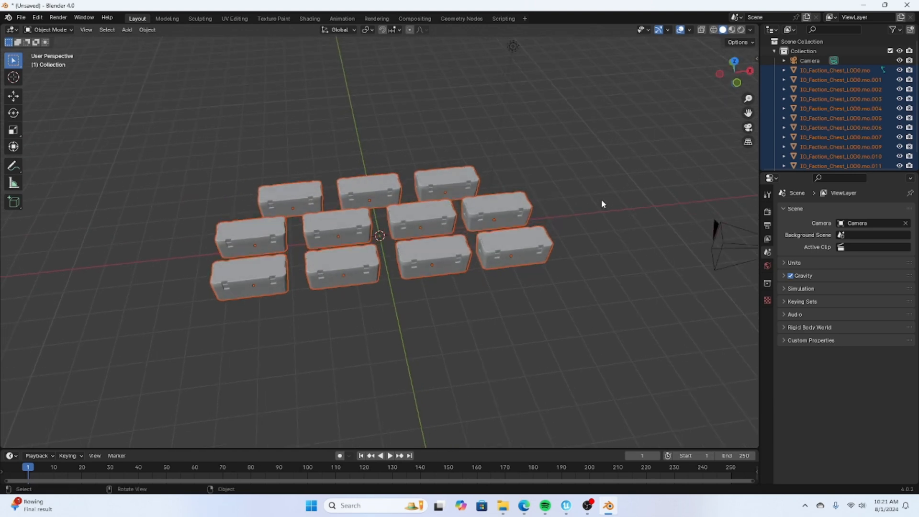
click(534, 251)
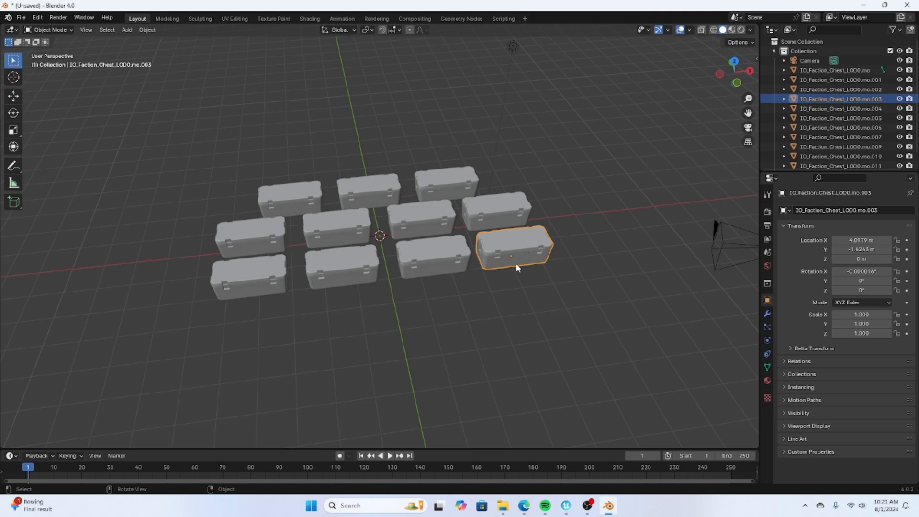
key(g)
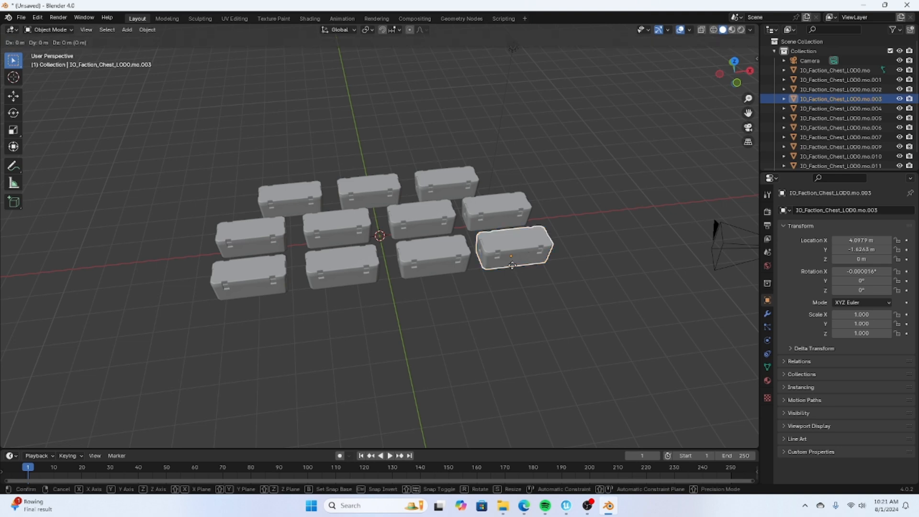
key(y)
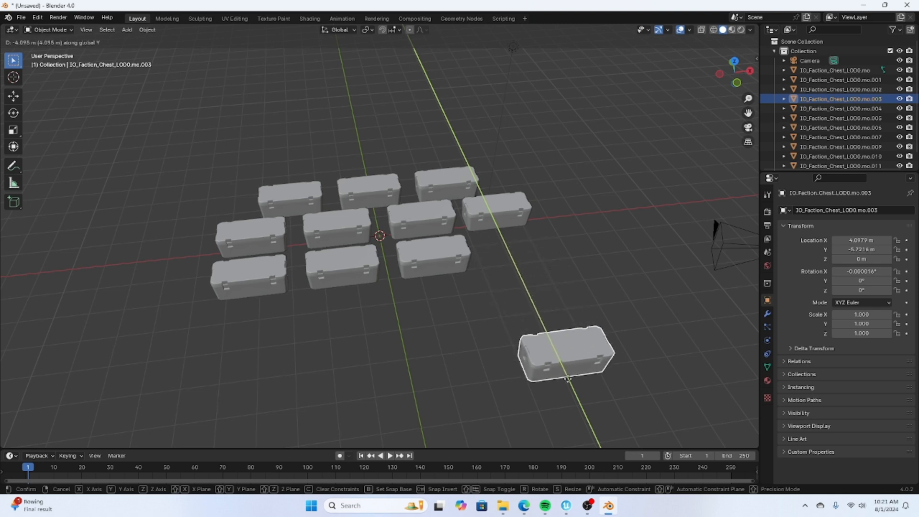
click(591, 415)
drag(735, 71, 684, 91)
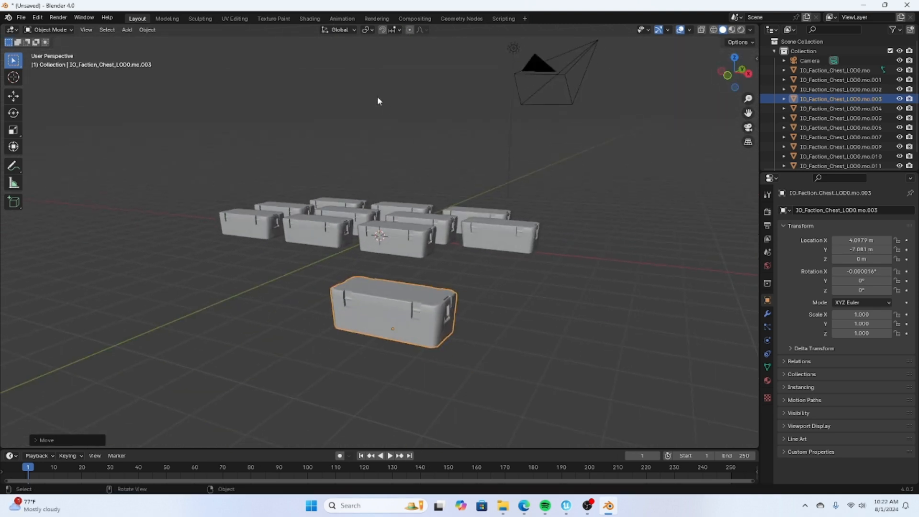
Step: Open the isolated chest for mesh editing in the Modeling workspace and clear its vertex selection
click(166, 20)
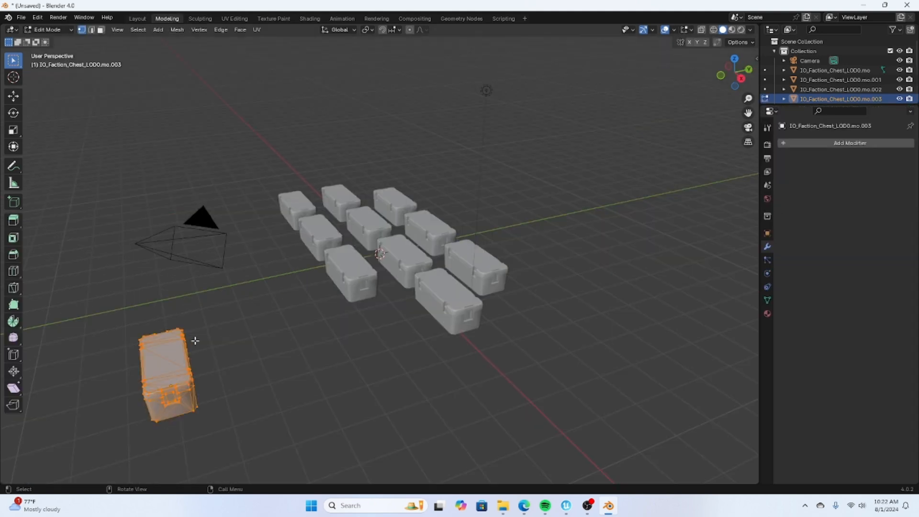
drag(733, 86, 721, 217)
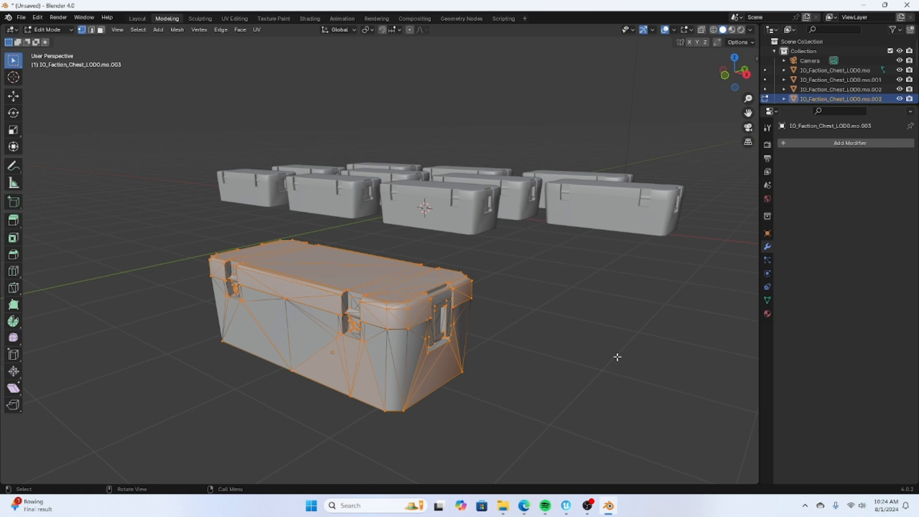
click(600, 342)
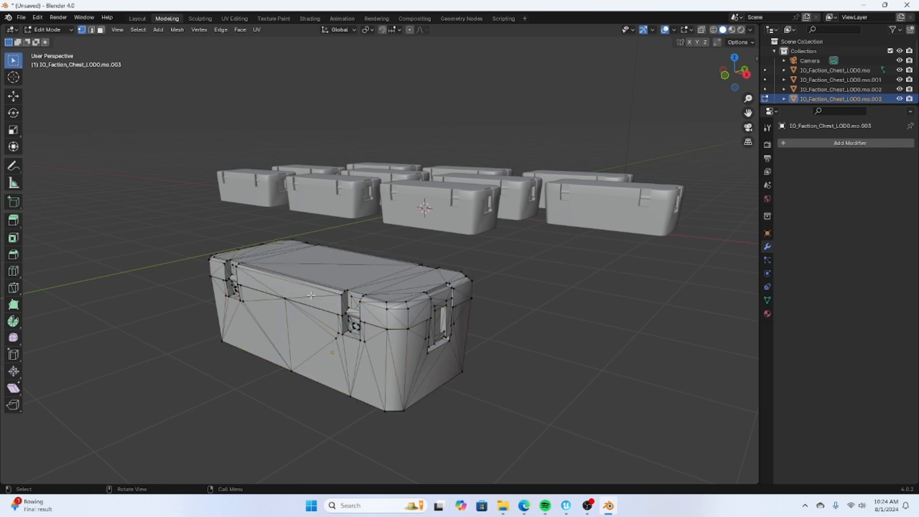
Step: Select the vertices around the chest lid's rounded front corner, beside the handle
shift+click(387, 328)
shift+click(407, 328)
shift+click(408, 309)
shift+click(386, 309)
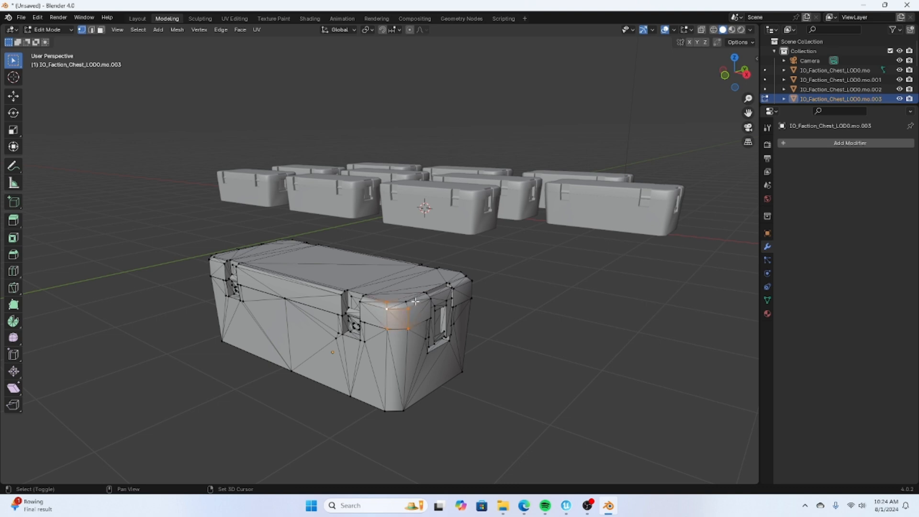
shift+click(408, 309)
Step: Add the vertices of the lid's top surface and its rear corner at the handle end to the selection
drag(220, 220, 476, 283)
drag(337, 265, 399, 311)
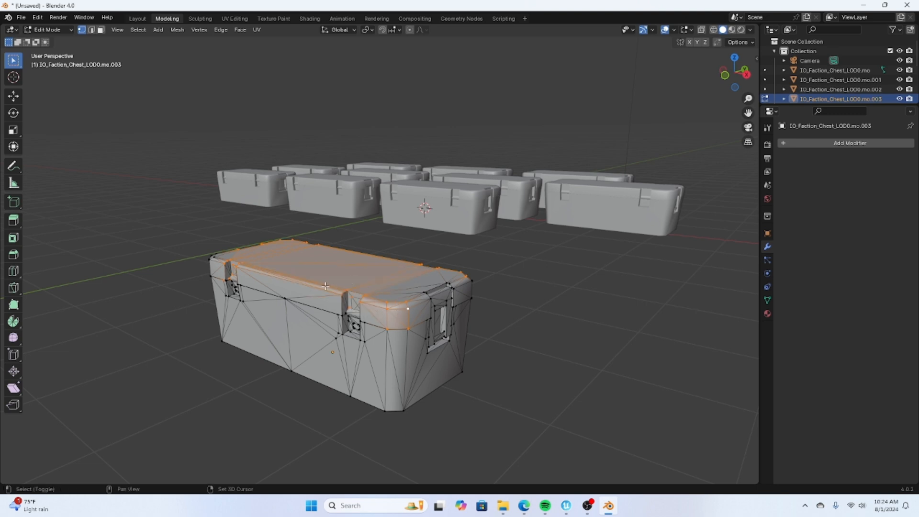
drag(415, 267, 479, 301)
drag(421, 279, 457, 308)
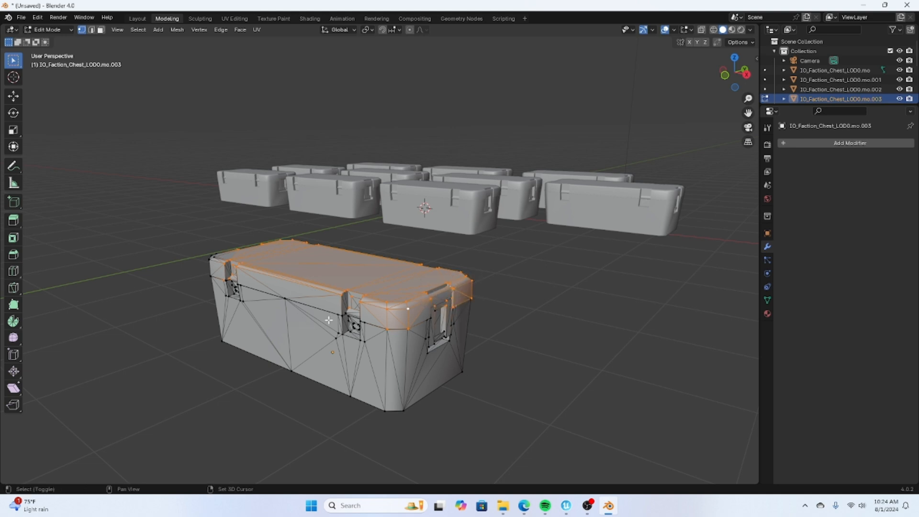
Step: Extend the selection with the vertices along the lid's lower front edge
shift+click(211, 276)
shift+click(285, 298)
shift+click(338, 315)
Step: Separate the selected lid geometry from the chest body into its own object using Separate by Selection
middle_drag(433, 304, 643, 357)
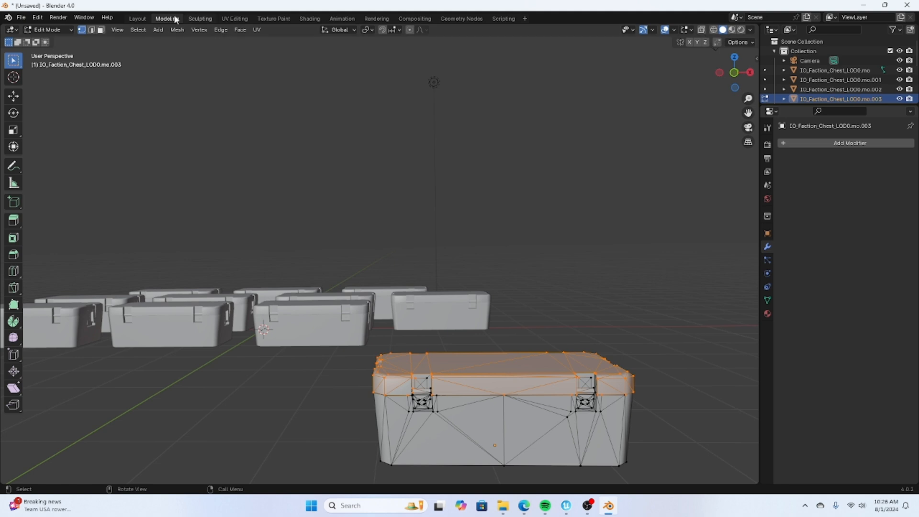
click(178, 29)
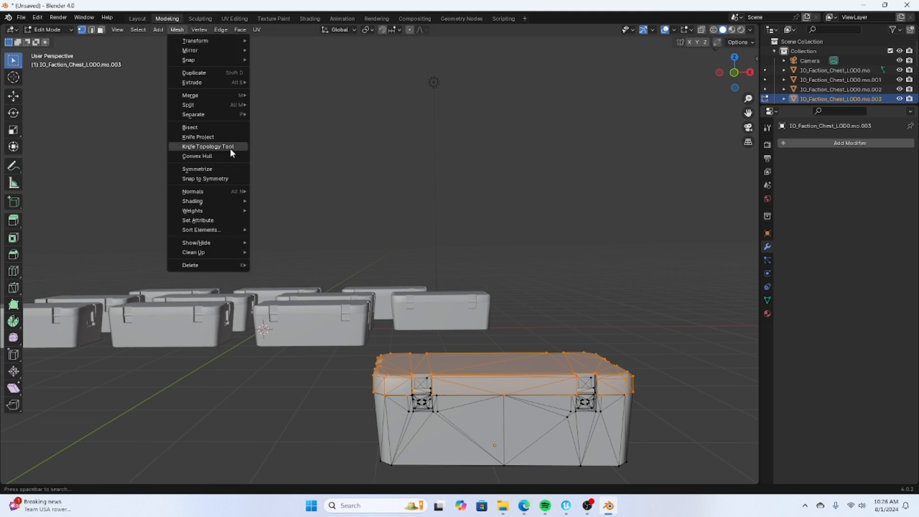
mouse_move(206, 117)
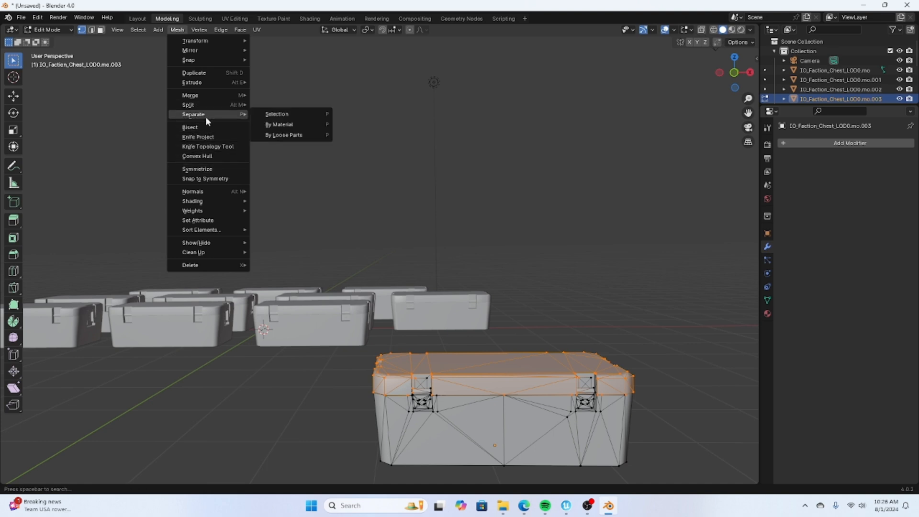
click(177, 30)
mouse_move(217, 113)
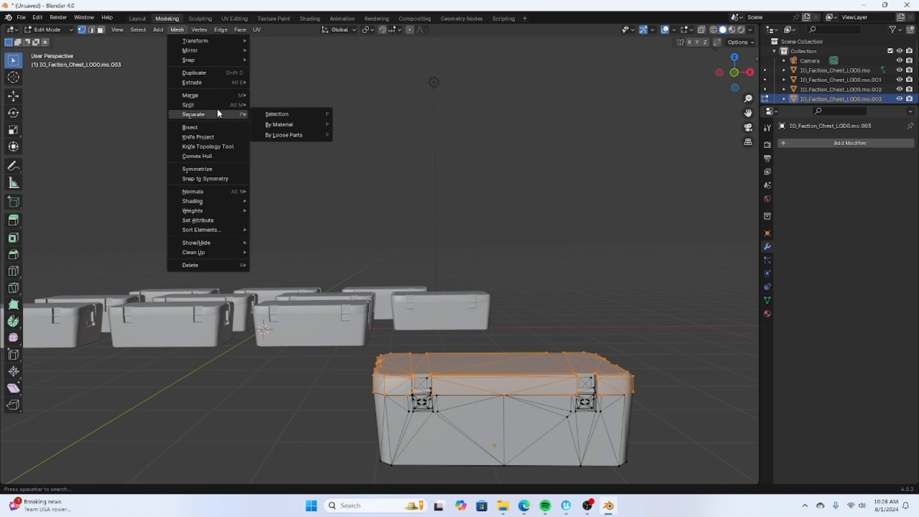
click(276, 115)
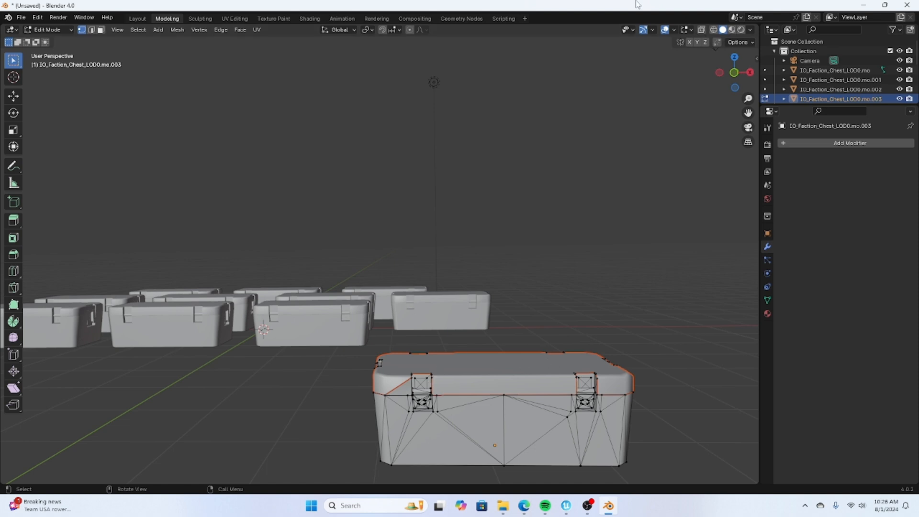
Step: Return to the Layout workspace and select the separated lid as its own object
drag(734, 73, 596, 259)
scroll(583, 268, down, 1)
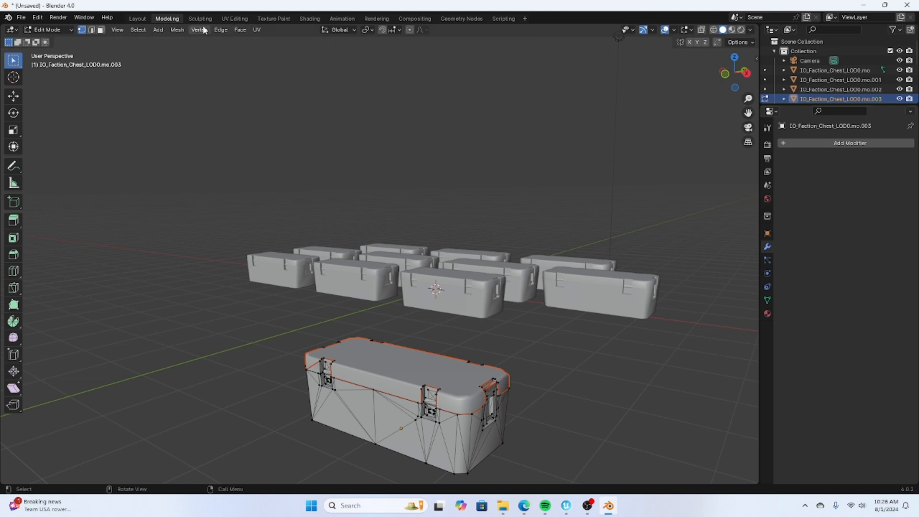
click(136, 18)
click(417, 307)
click(426, 313)
click(425, 317)
click(410, 296)
click(427, 343)
click(400, 298)
click(420, 330)
click(412, 320)
click(407, 320)
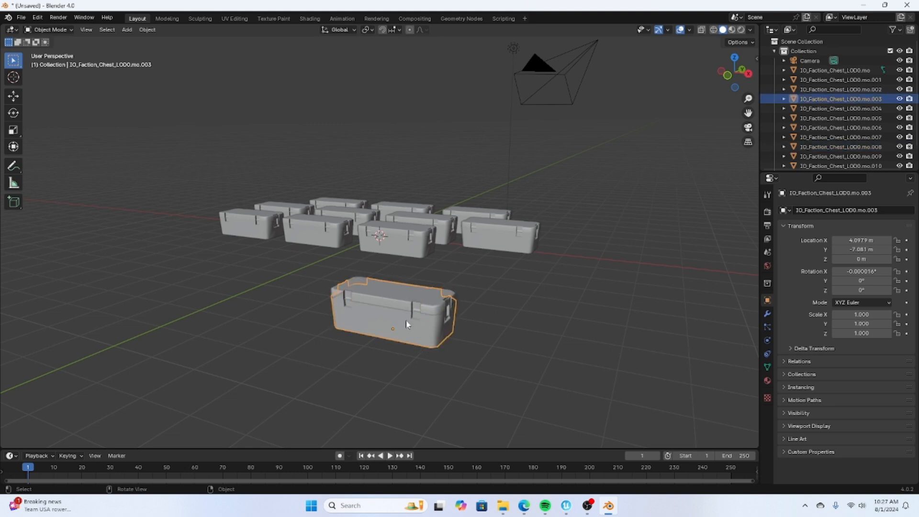
click(369, 300)
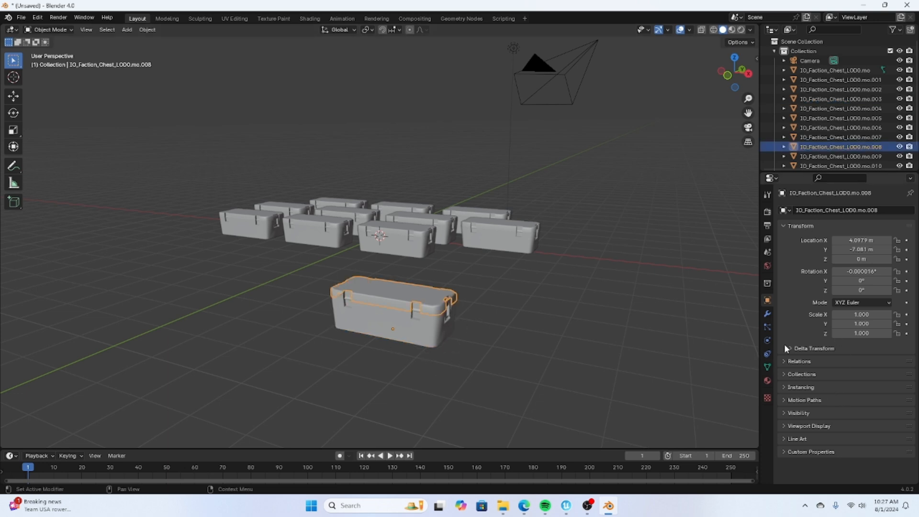
Step: Tilt the lid open with X rotation -24° and set its location to Y -7.331 m and Z 0.18 m
drag(760, 268, 648, 261)
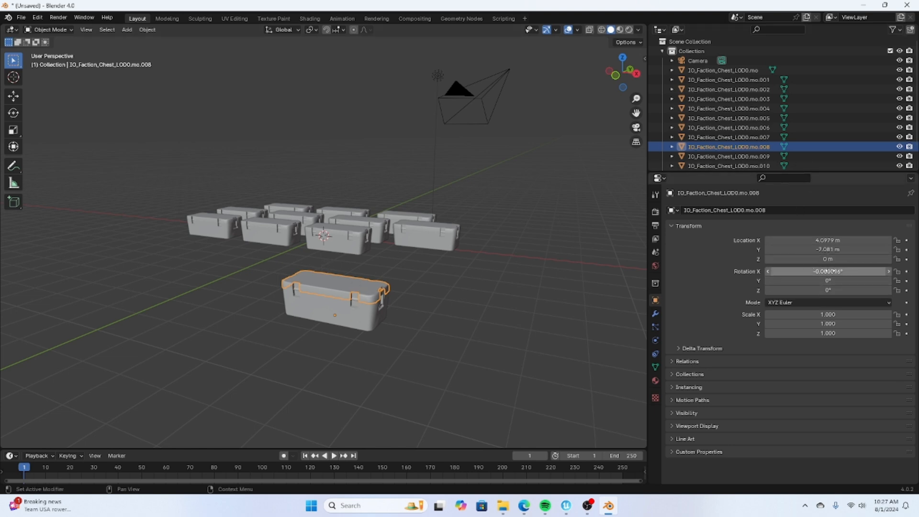
drag(813, 271, 789, 272)
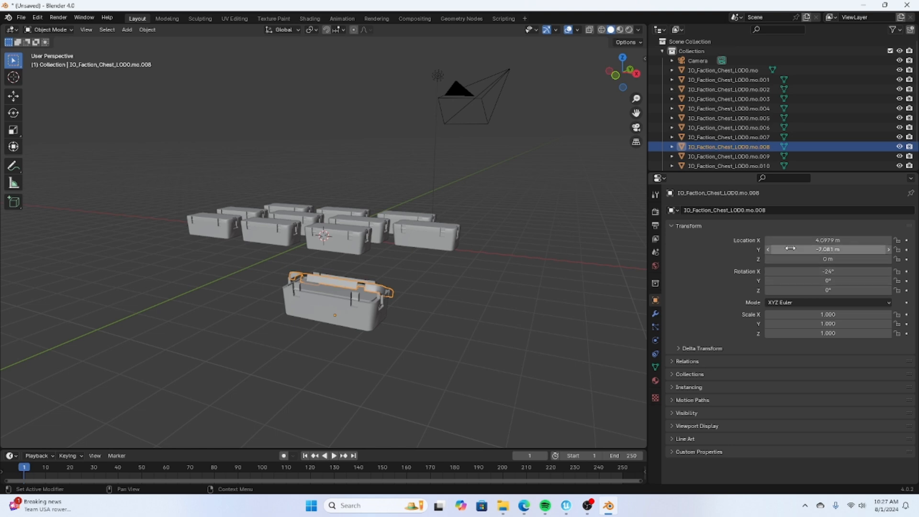
drag(792, 248, 756, 250)
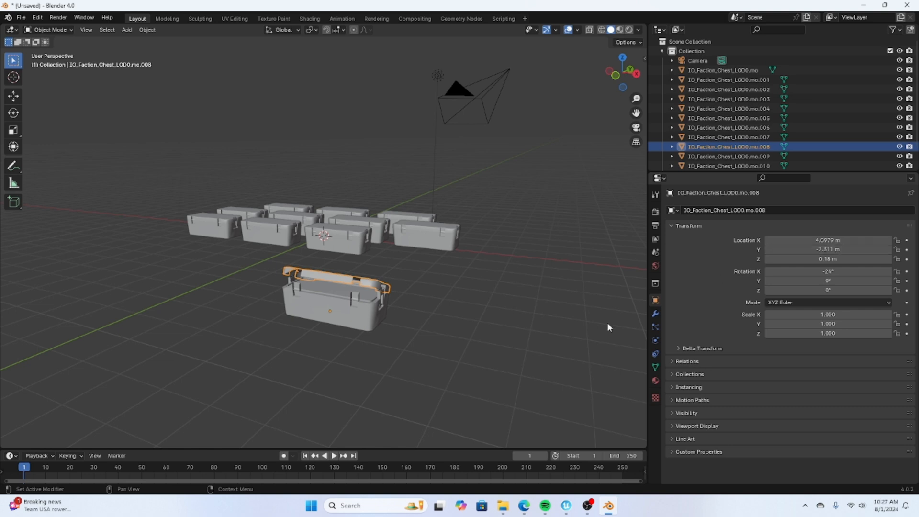
Step: Shift the tilted lid sideways by setting its X location to 4.0879 m
drag(622, 71, 557, 101)
scroll(337, 214, up, 3)
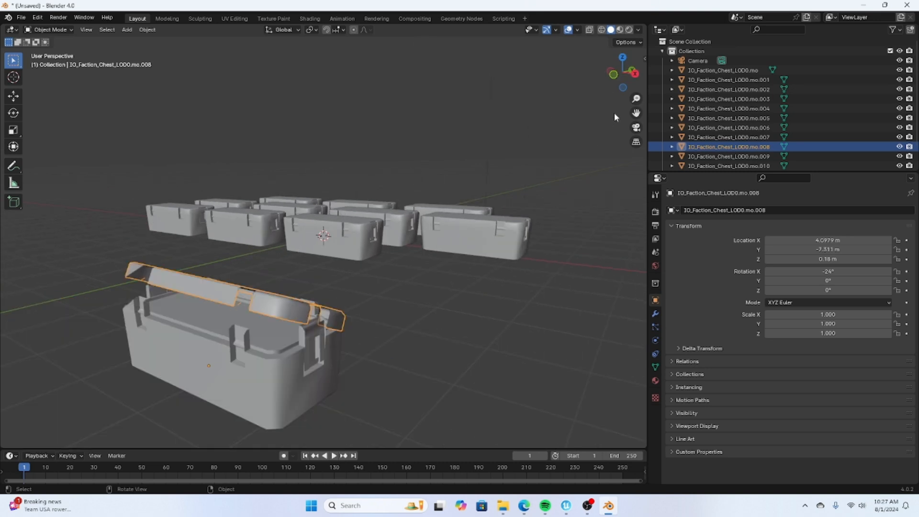
drag(621, 72, 616, 74)
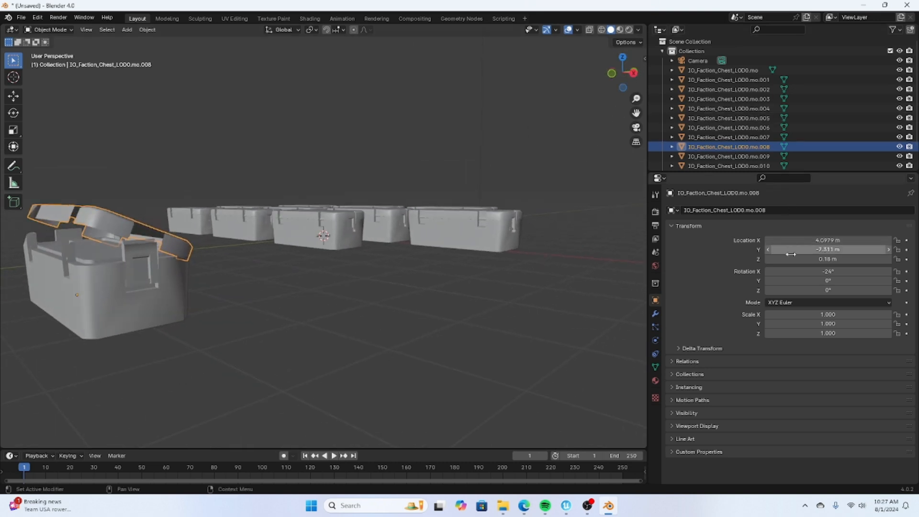
drag(788, 259, 779, 258)
key(ctrl+z)
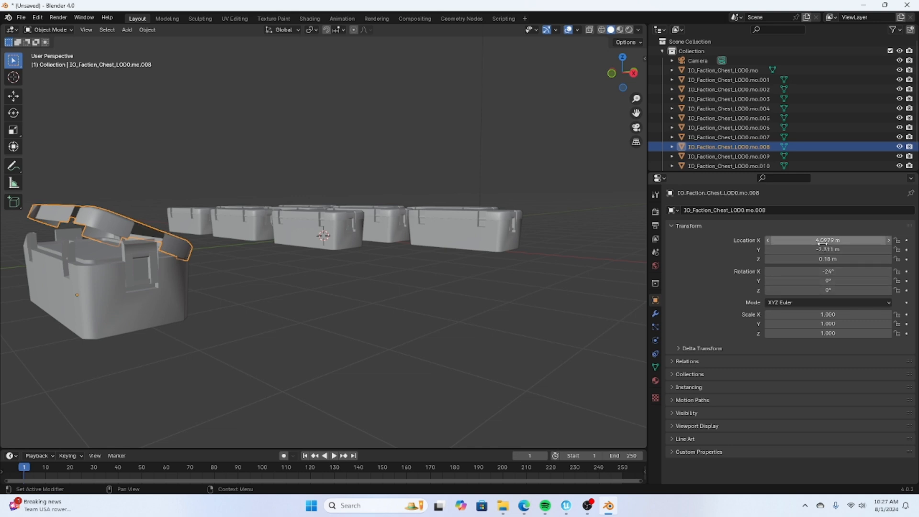
mouse_move(827, 240)
mouse_down()
mouse_move(816, 239)
mouse_move(825, 239)
mouse_up()
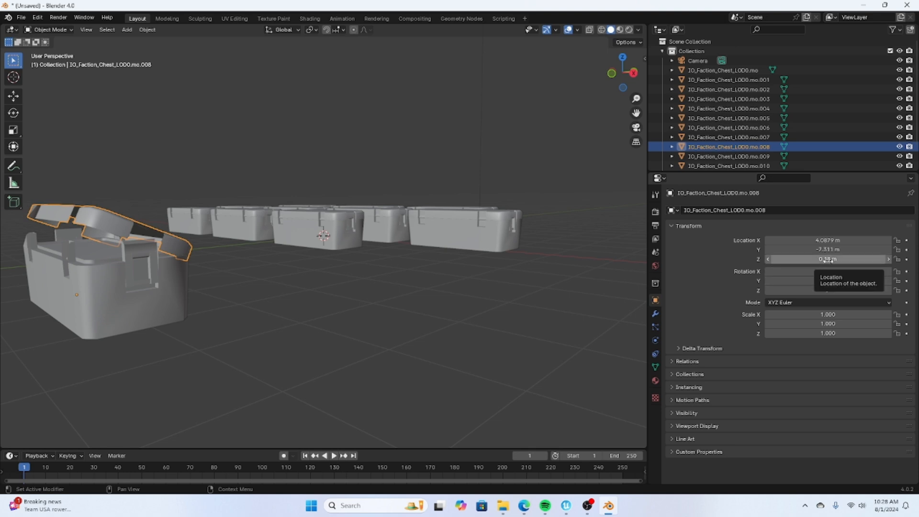
Step: Select the tilted lid together with the chest body beneath it
drag(622, 90, 595, 125)
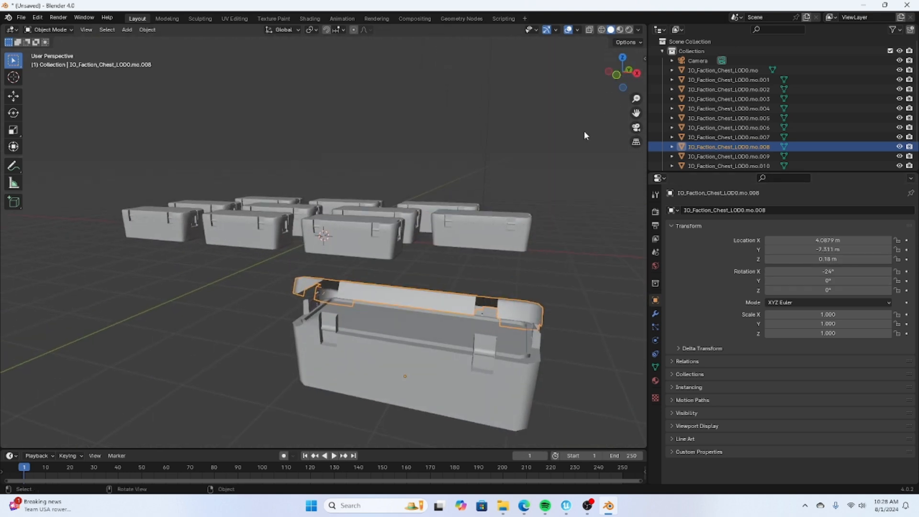
scroll(534, 193, down, 3)
click(392, 281)
click(393, 282)
click(390, 284)
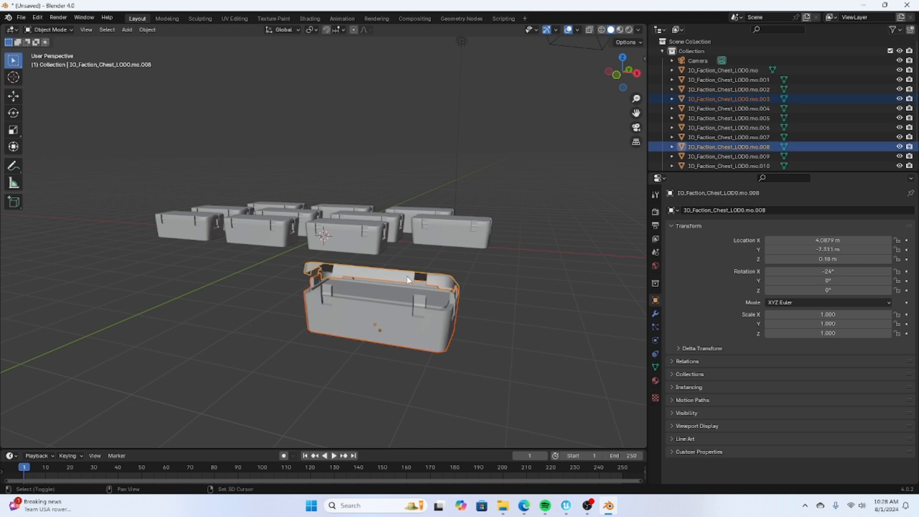
middle_drag(409, 283, 458, 391)
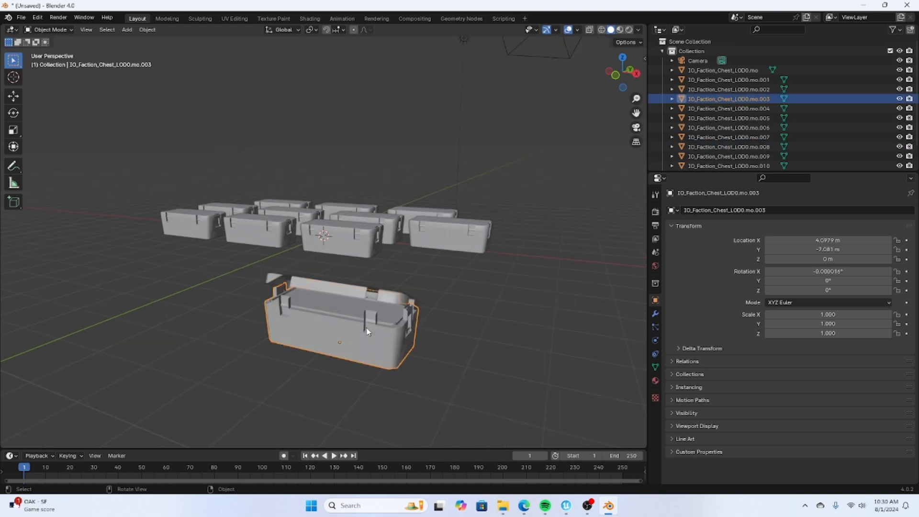
Step: Select the chest body and the tilted lid, and join them into one object with the lid active
click(364, 298)
click(381, 344)
click(354, 298)
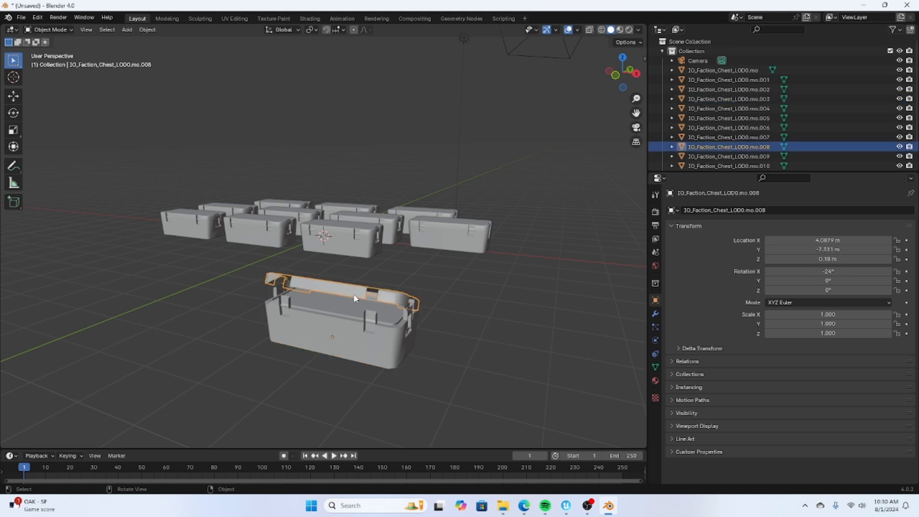
click(363, 329)
click(321, 286)
click(331, 319)
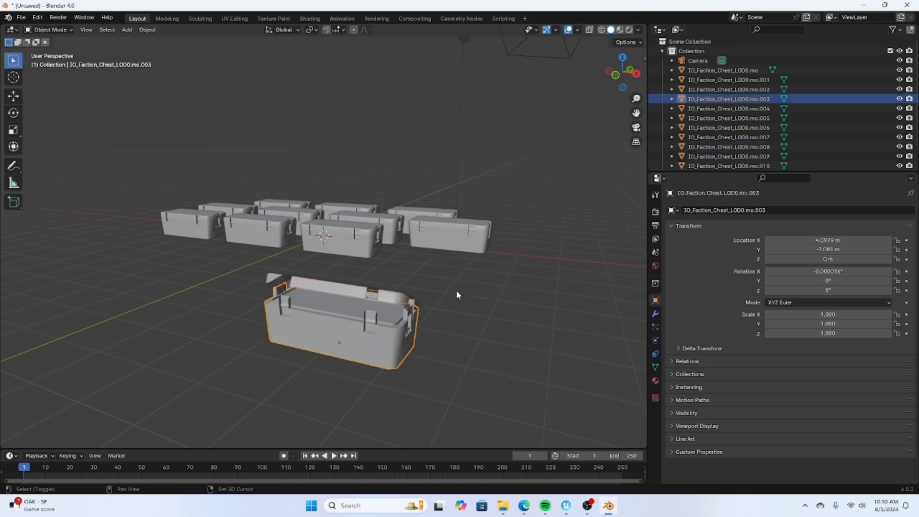
shift+click(361, 300)
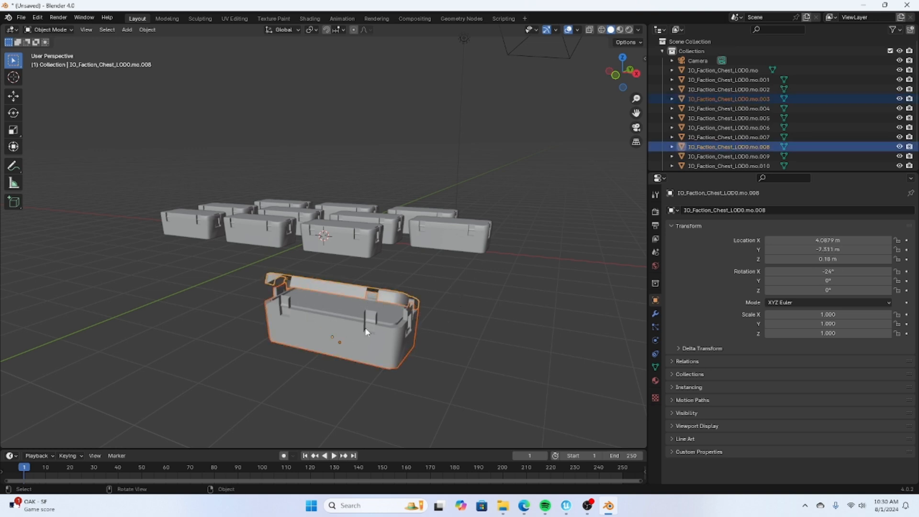
right_click(347, 314)
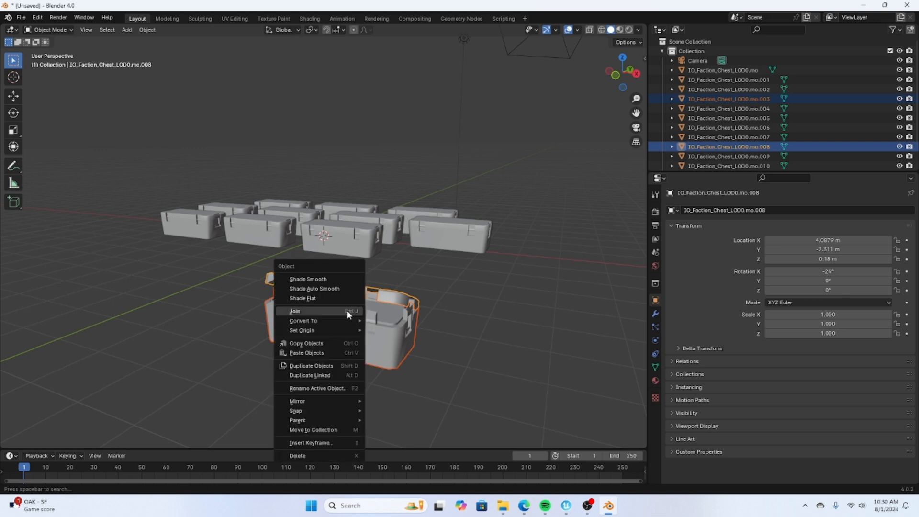
click(348, 312)
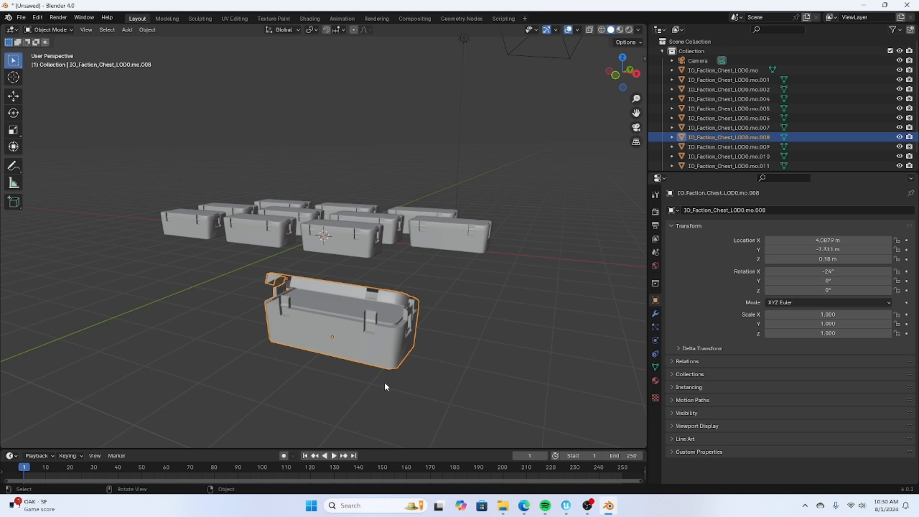
Step: Link an Image Texture to the Base Color of the joined open chest's material MI_IO_Chest.003
click(421, 228)
click(346, 303)
drag(622, 71, 626, 391)
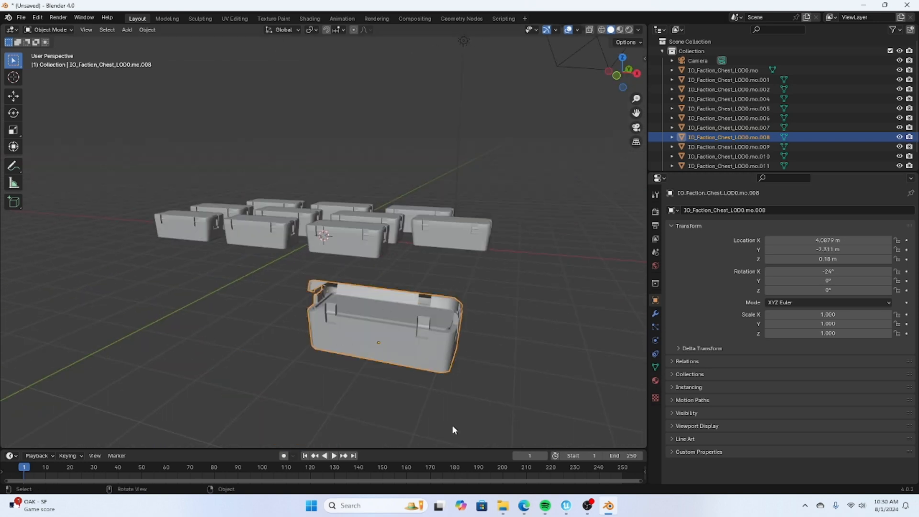
click(656, 380)
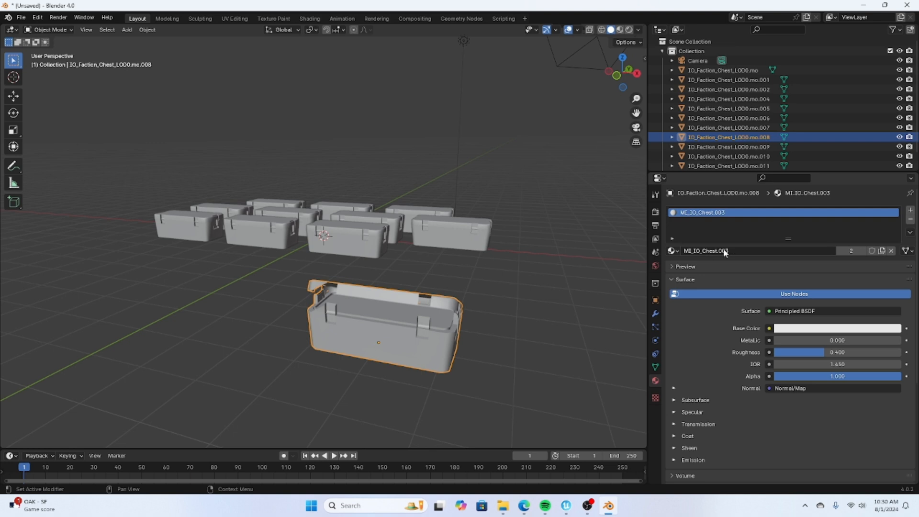
click(672, 251)
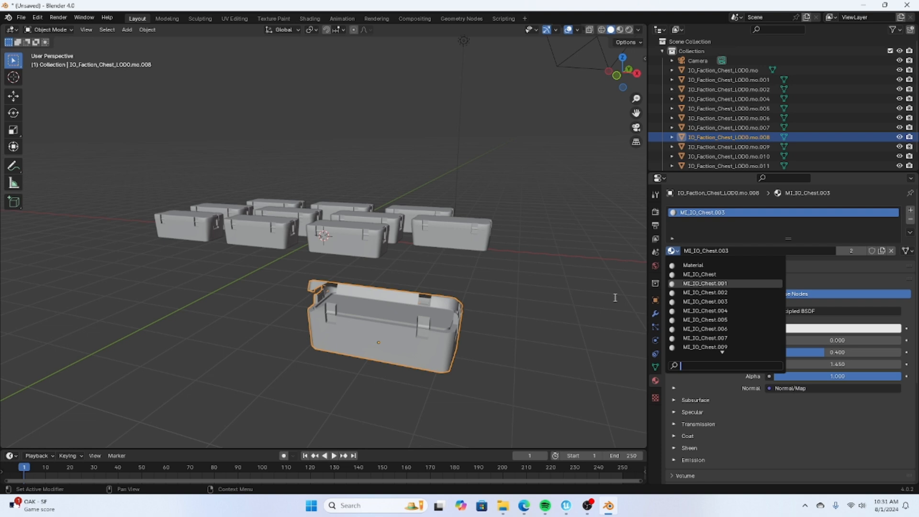
click(863, 270)
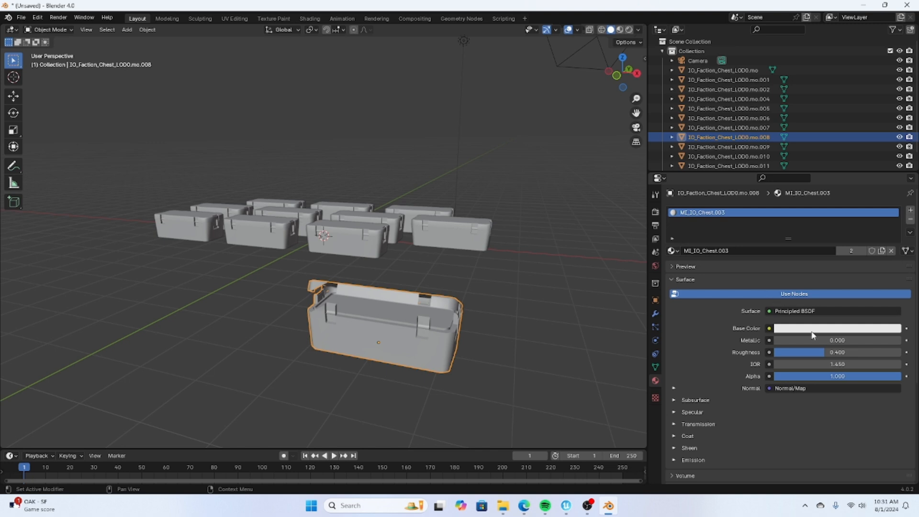
click(769, 329)
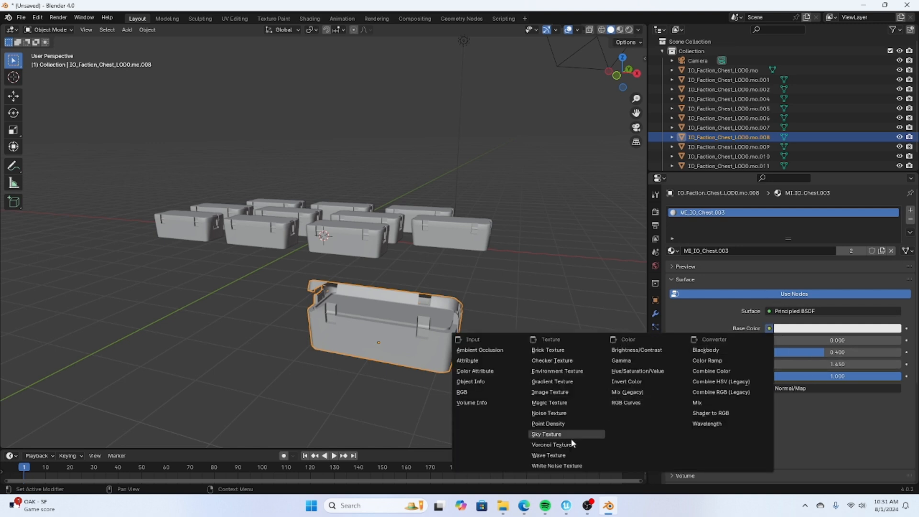
click(550, 393)
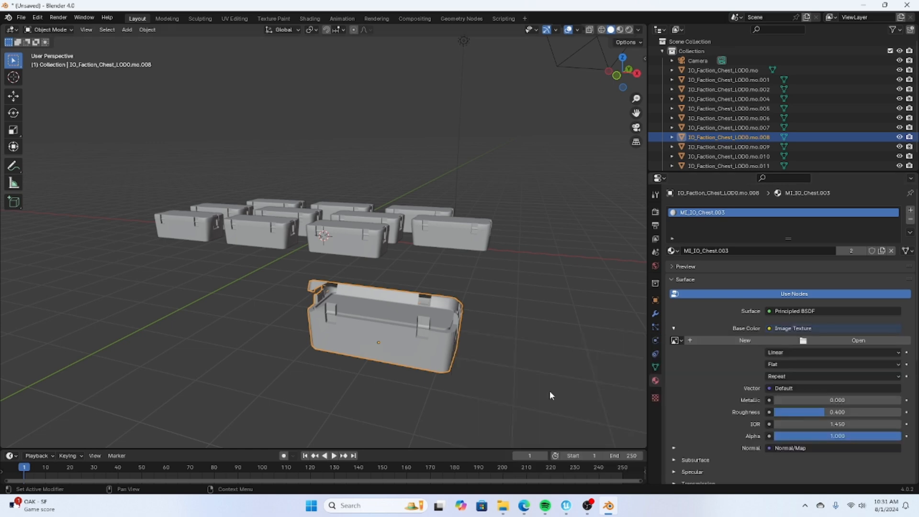
Step: Load T_Tomato_Faction_Chest_D.png from the textures folder in Downloads\fortnite-chest-gallery as the base color image
click(815, 341)
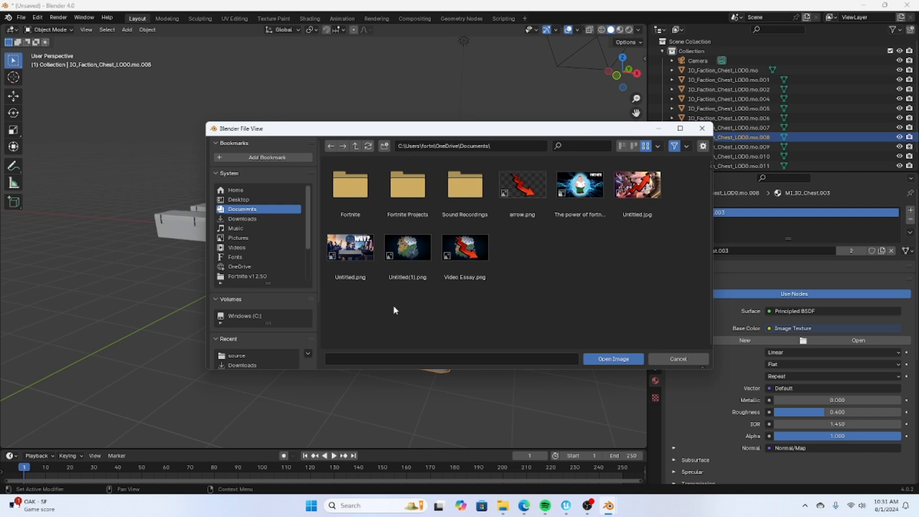
click(257, 219)
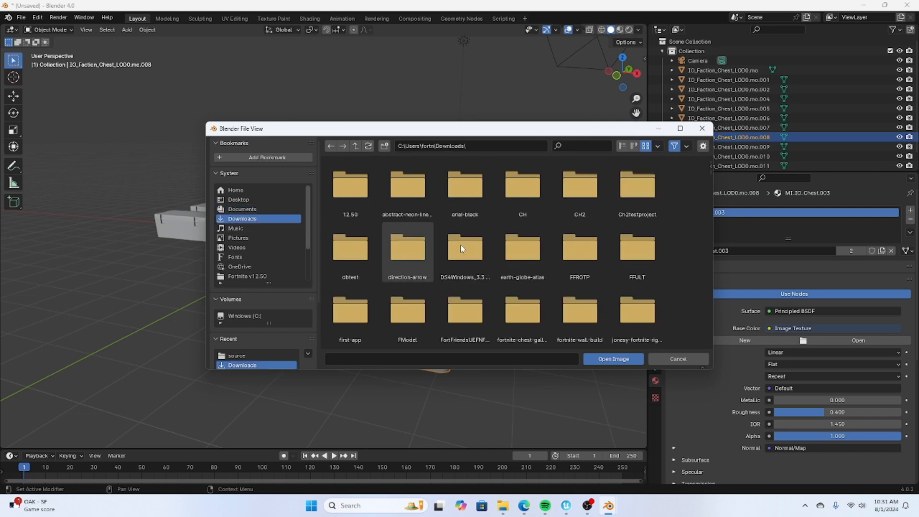
scroll(574, 296, down, 2)
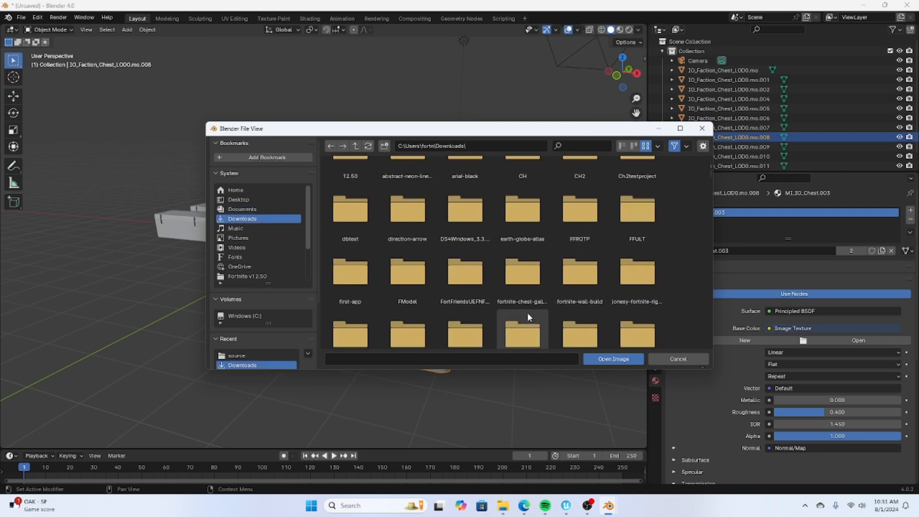
double_click(506, 287)
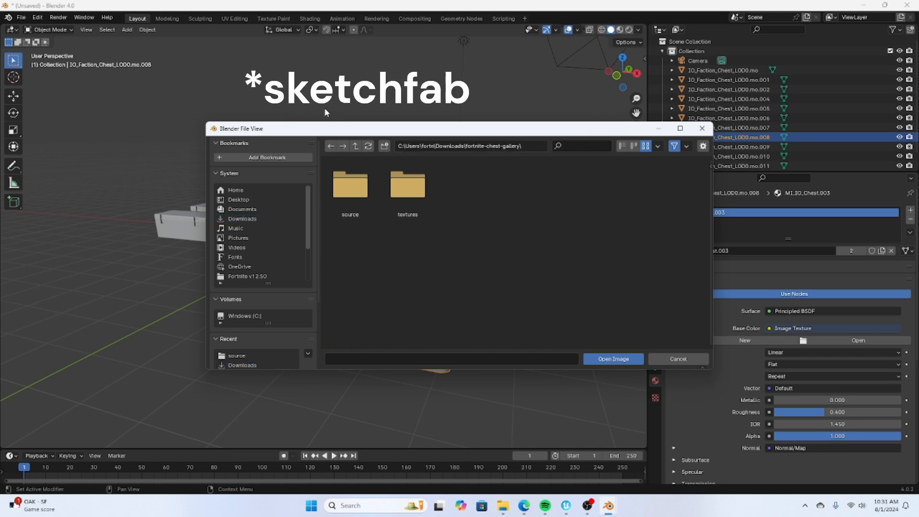
double_click(411, 199)
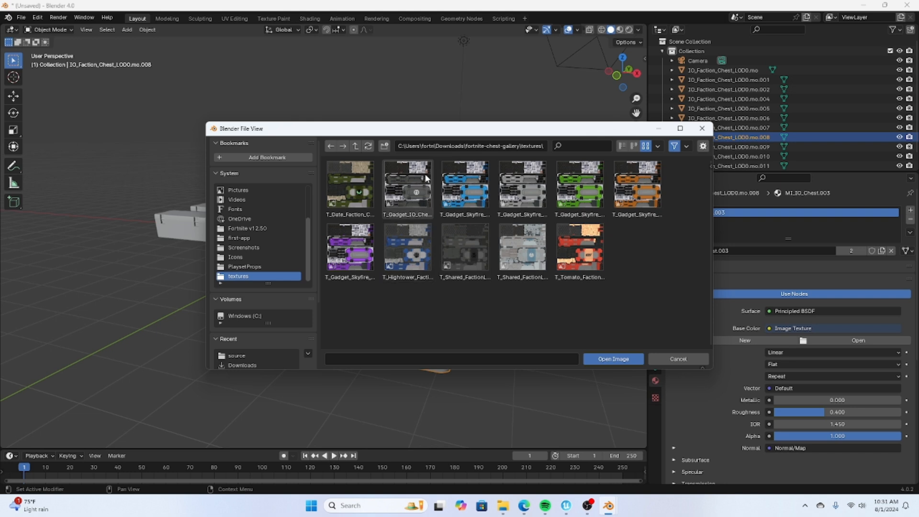
drag(626, 269, 357, 202)
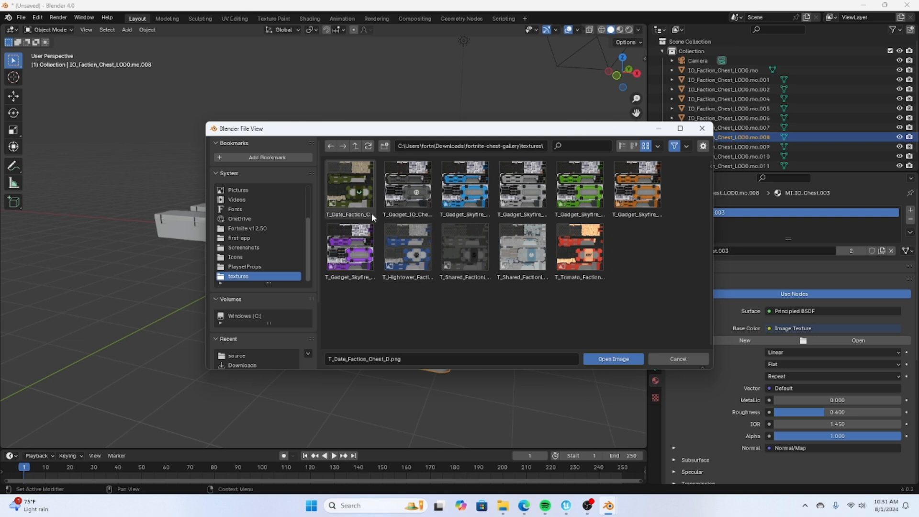
click(363, 202)
click(561, 243)
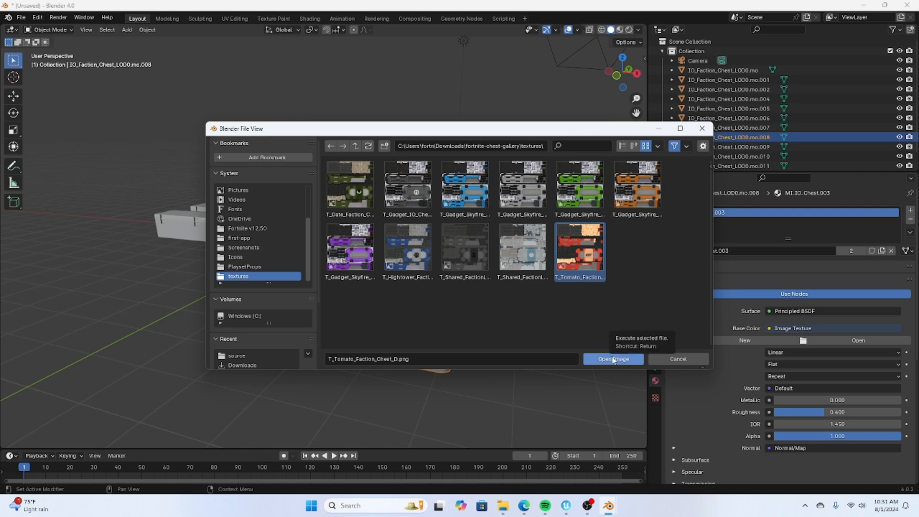
click(610, 357)
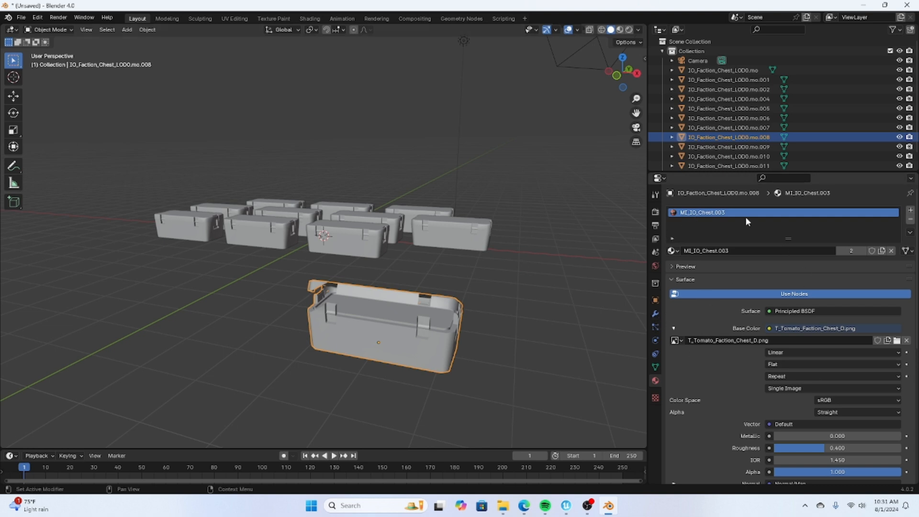
Step: Display the textured chest in Material Preview viewport shading
scroll(759, 375, down, 6)
scroll(787, 360, up, 6)
click(629, 31)
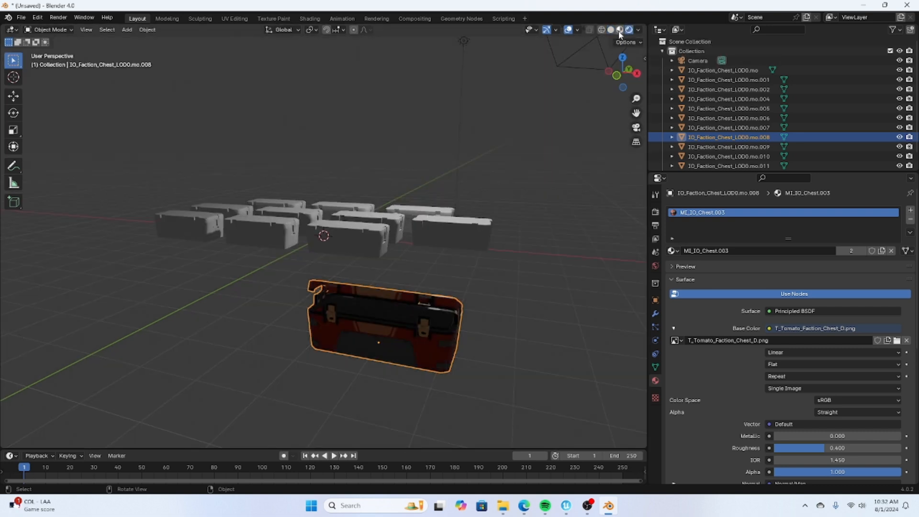
click(620, 29)
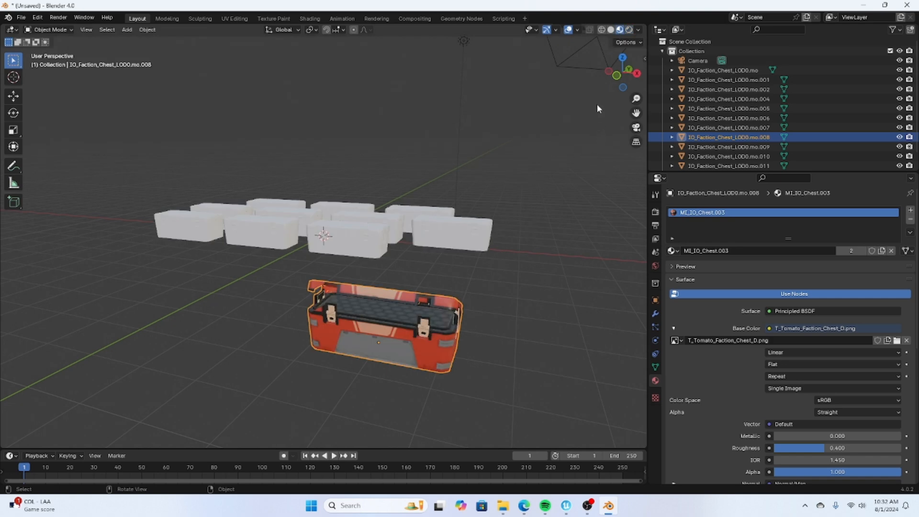
Step: Examine the applied texture on the open chest's lid and sides from several angles
drag(614, 88, 582, 47)
scroll(512, 220, up, 2)
scroll(525, 225, down, 1)
right_click(496, 294)
scroll(400, 445, up, 3)
drag(635, 114, 632, 10)
scroll(506, 442, up, 3)
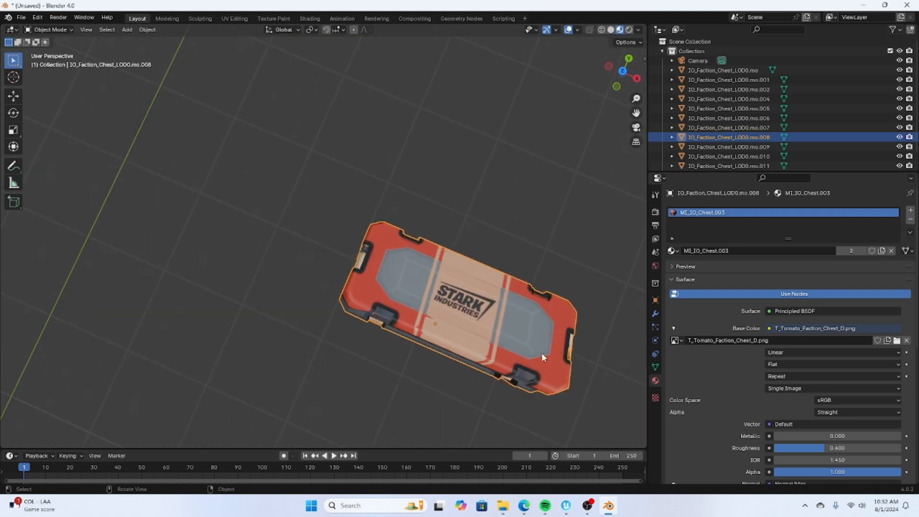
scroll(540, 361, down, 4)
mouse_move(613, 90)
mouse_down()
mouse_move(593, 10)
mouse_move(566, 26)
mouse_move(499, 22)
mouse_move(510, 36)
mouse_move(443, 27)
mouse_move(513, 41)
mouse_move(596, 39)
mouse_move(617, 21)
mouse_move(619, 99)
mouse_up()
Step: Assign the existing material MI_IO_Chest.003 to the closed chest IO_Faction_Chest_LOD0.mo.004
click(580, 164)
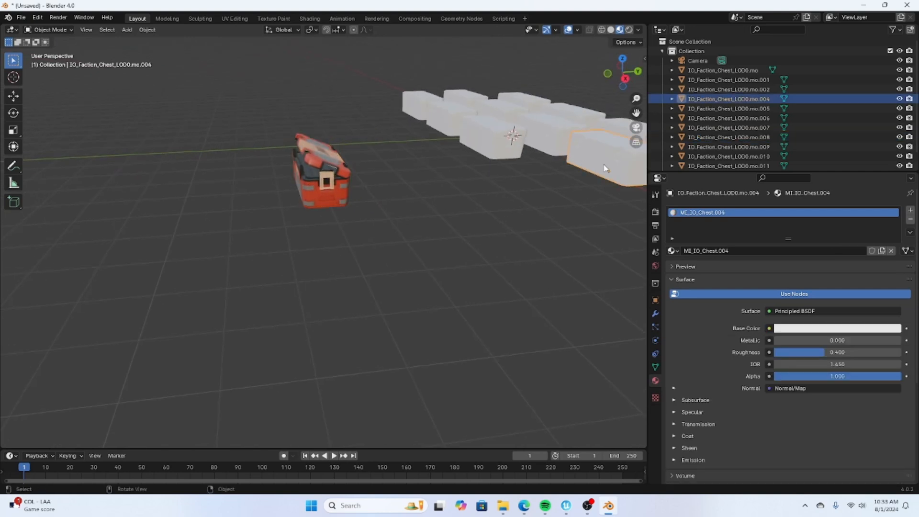
drag(622, 73, 634, 77)
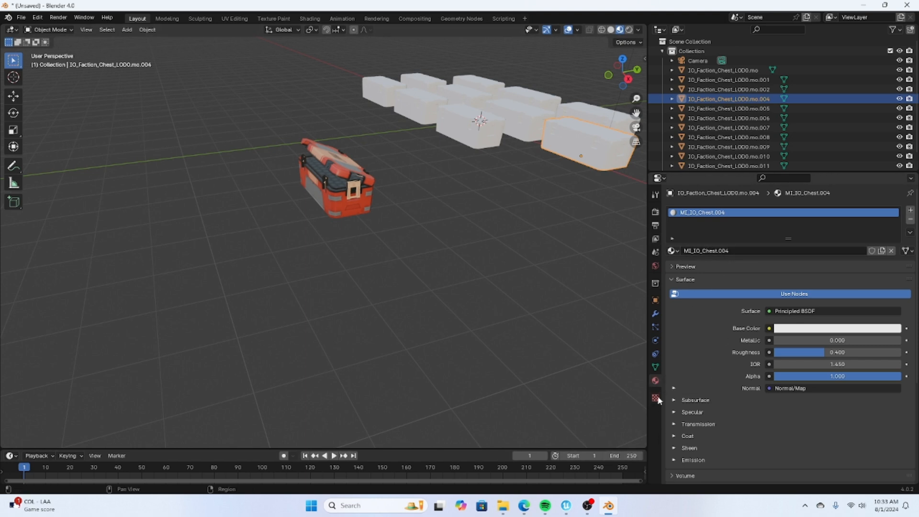
click(672, 251)
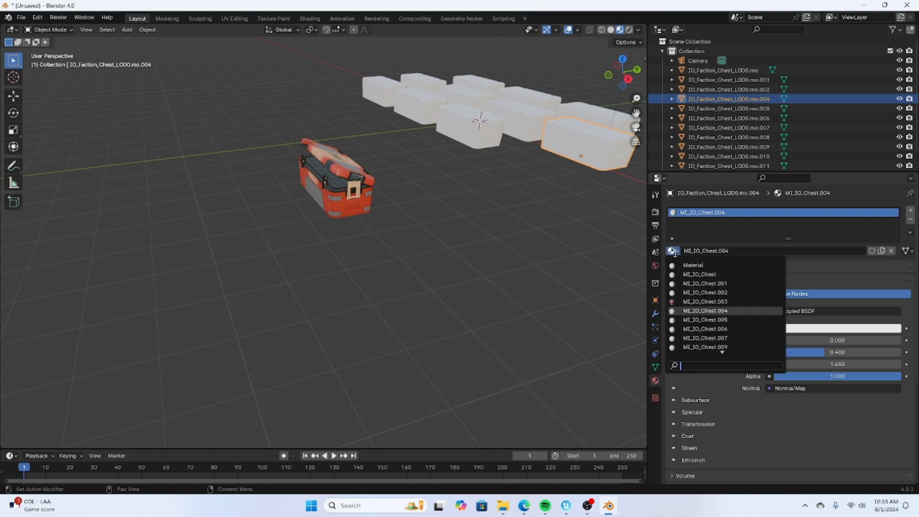
click(710, 302)
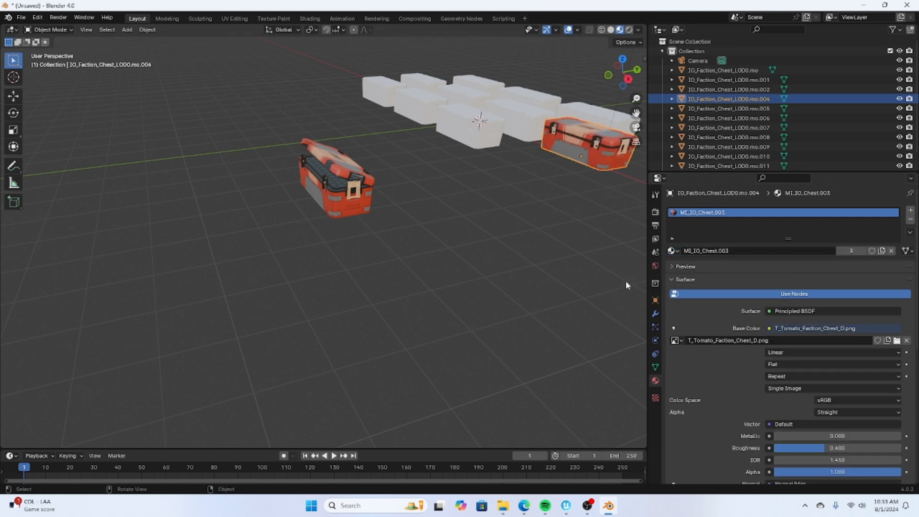
Step: Select the open and closed textured chests in turn to compare them, ending on the open chest
drag(627, 75, 637, 118)
middle_drag(324, 239, 470, 171)
click(407, 196)
click(523, 87)
click(401, 190)
click(524, 98)
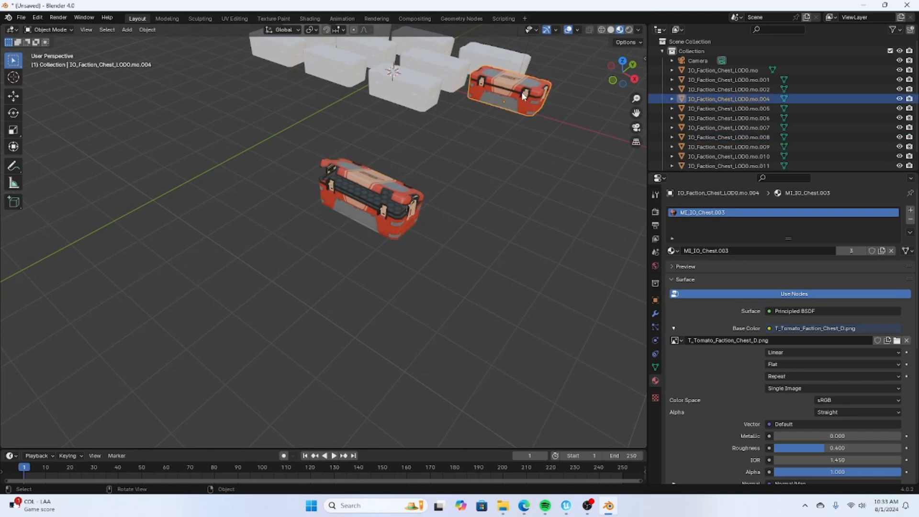
click(418, 214)
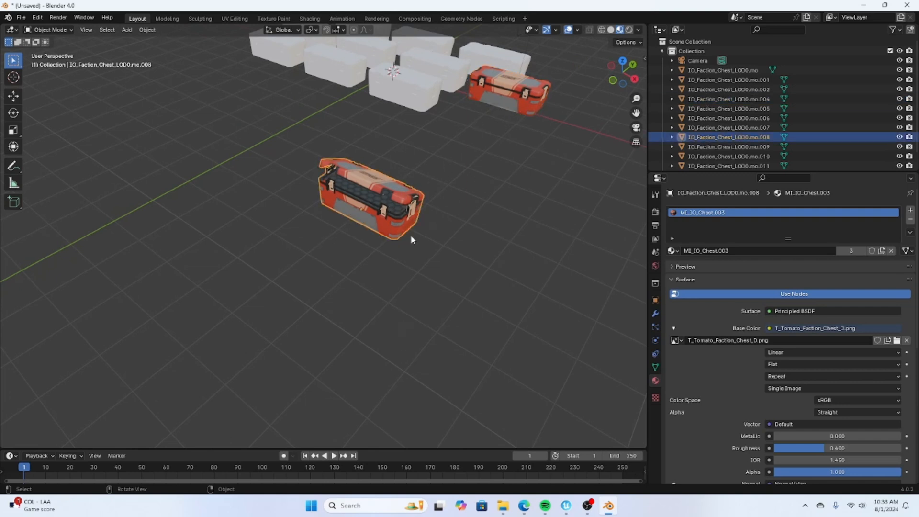
Step: Export only the closed and open textured chests to the Downloads folder as starkchestt.fbx, limited to Selected Objects
click(482, 94)
mouse_move(613, 82)
mouse_down()
mouse_move(550, 89)
mouse_move(610, 84)
mouse_move(613, 119)
mouse_move(602, 78)
mouse_up()
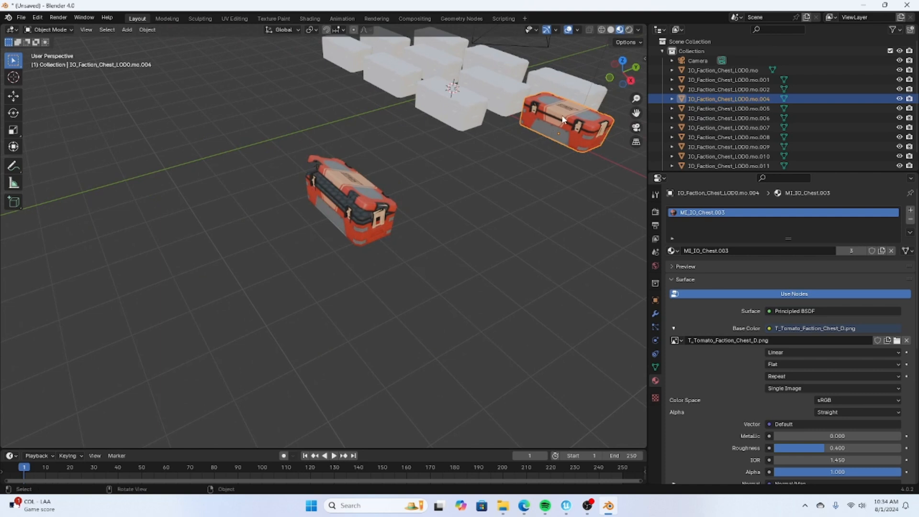
shift+click(358, 194)
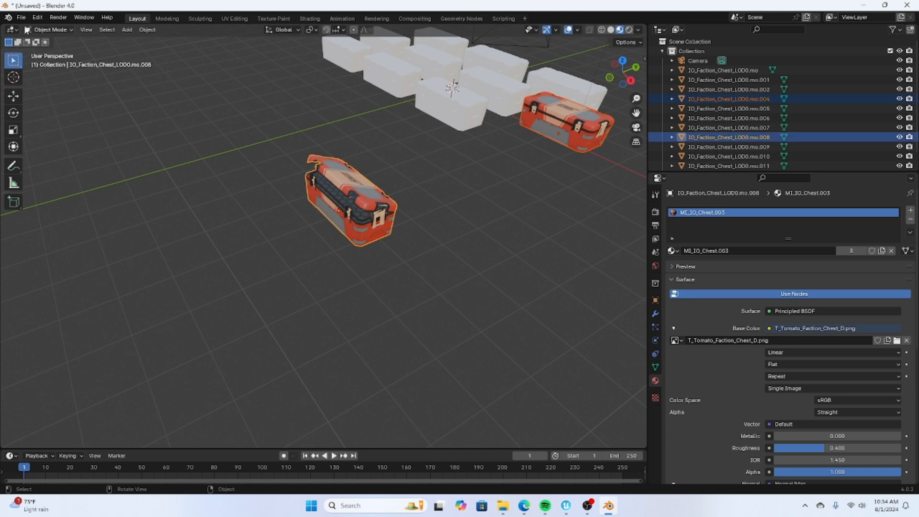
click(21, 18)
mouse_move(79, 154)
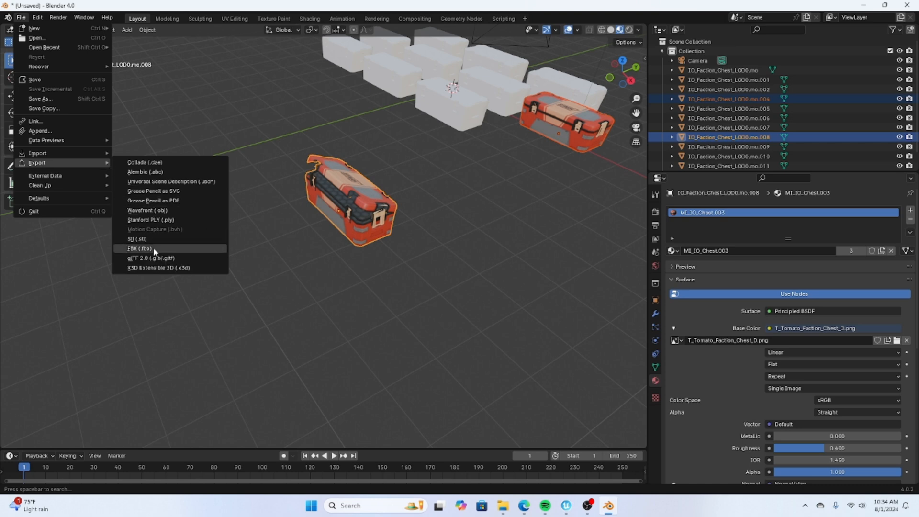
click(140, 249)
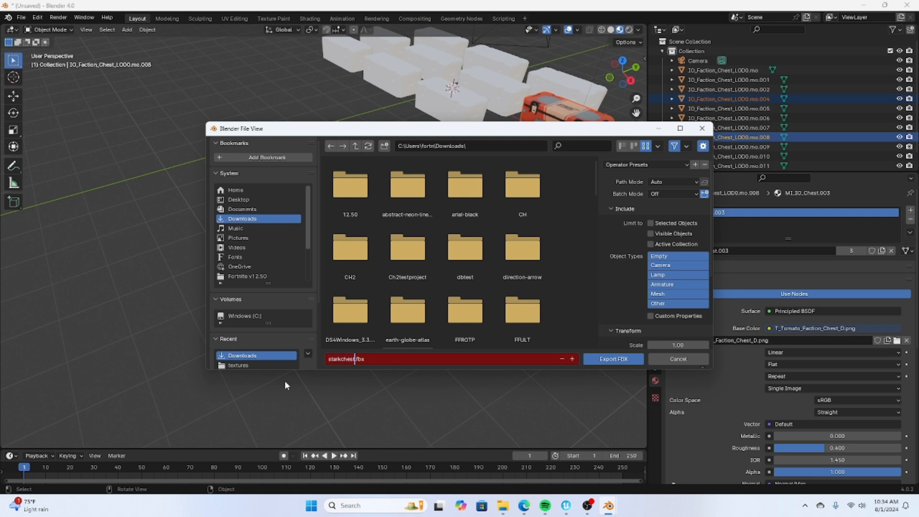
text(t)
click(580, 356)
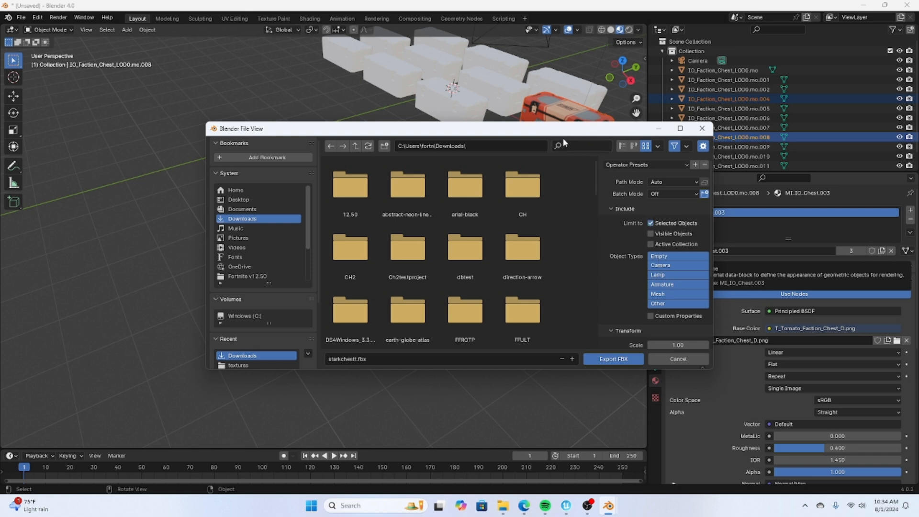
drag(553, 133, 416, 244)
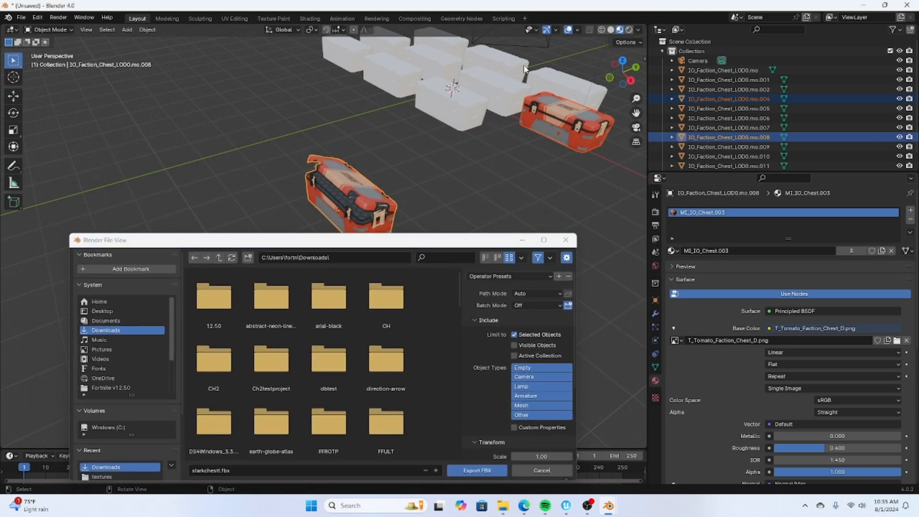
drag(477, 246, 519, 177)
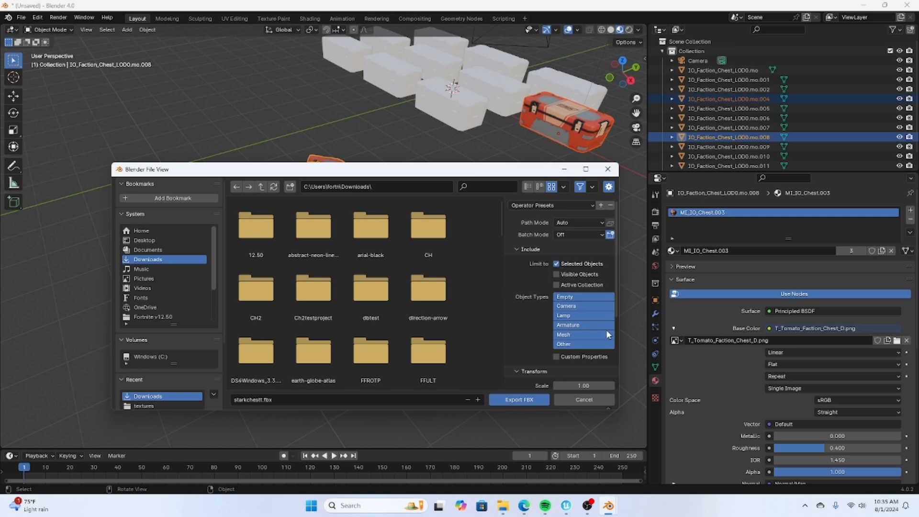
click(520, 402)
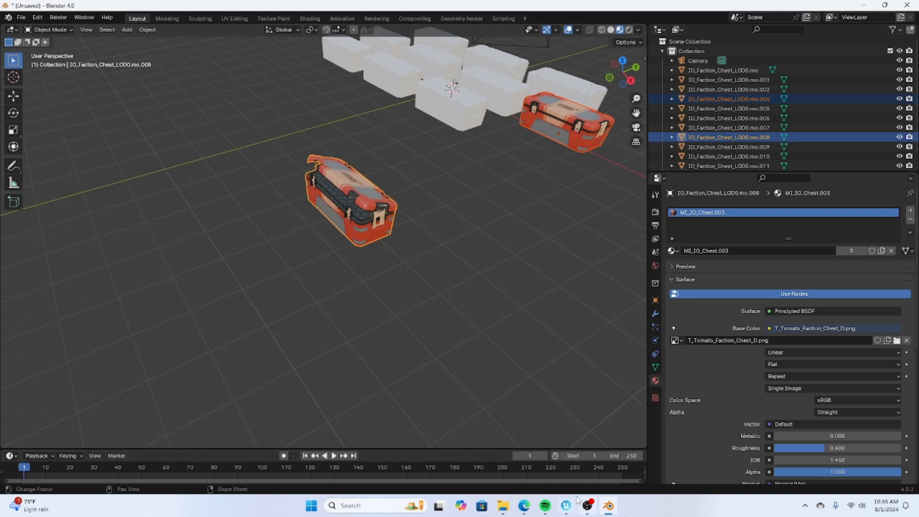
Step: Switch to the MyProjectA project in Unreal Editor and open its MyProjectA Content folder
click(574, 513)
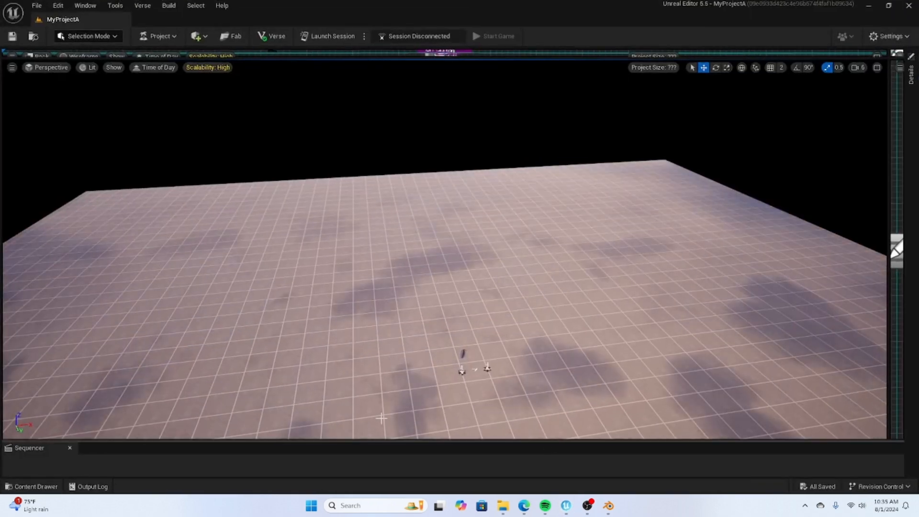
click(34, 485)
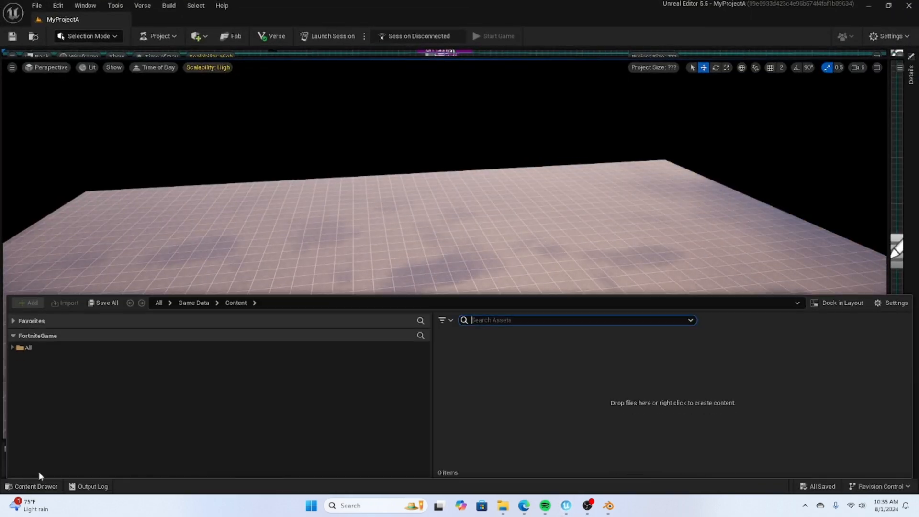
click(13, 346)
click(62, 355)
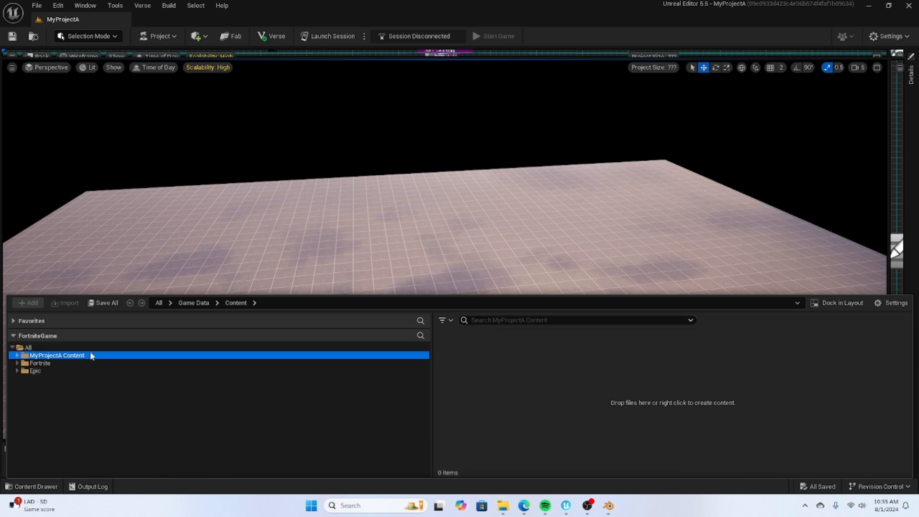
scroll(679, 372, down, 2)
scroll(670, 372, up, 2)
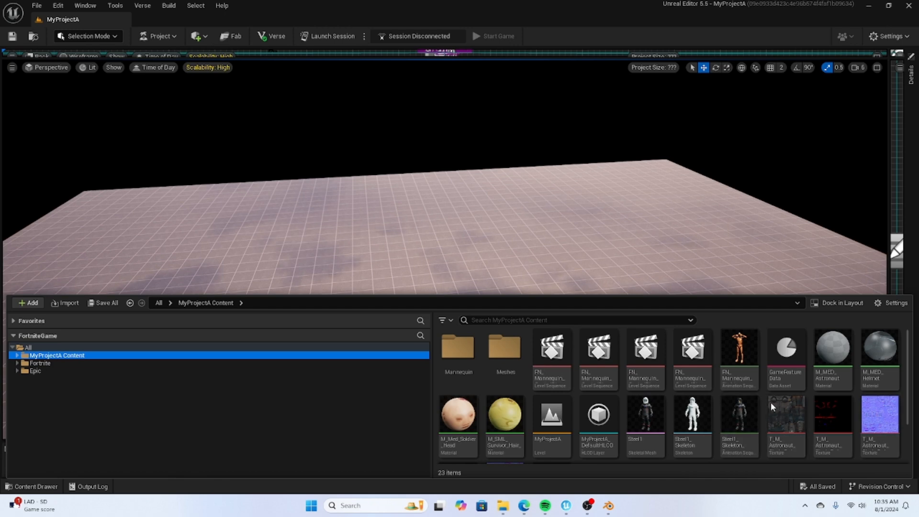
Step: Import starkchestt.fbx from Downloads into the project content with the default FBX options, importing all, and dismiss the message log
click(64, 303)
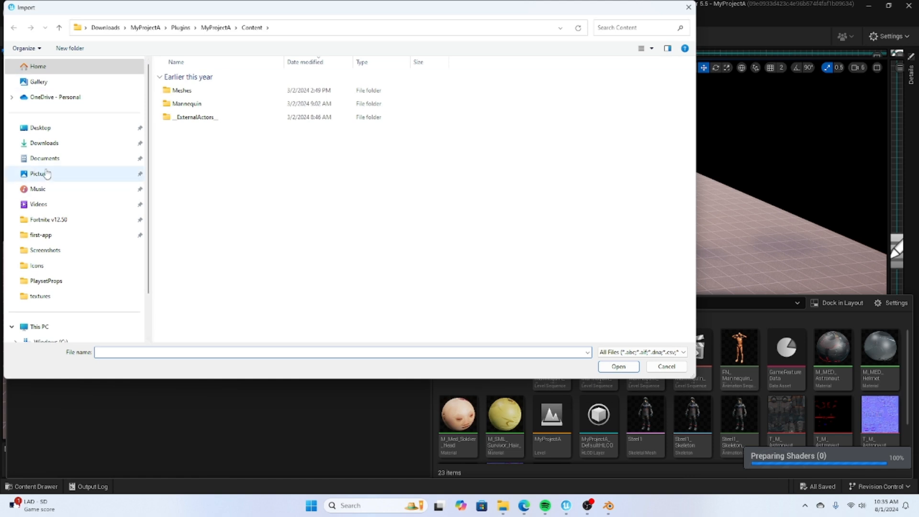
click(46, 147)
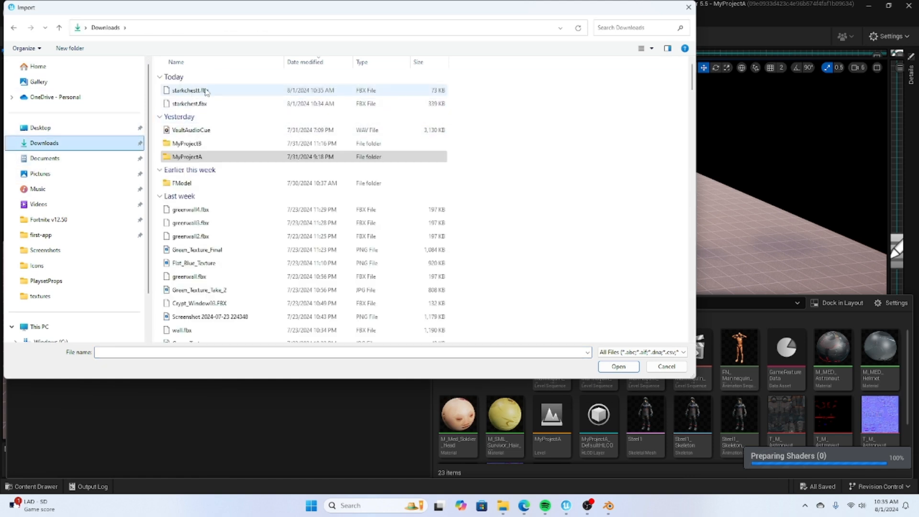
click(268, 91)
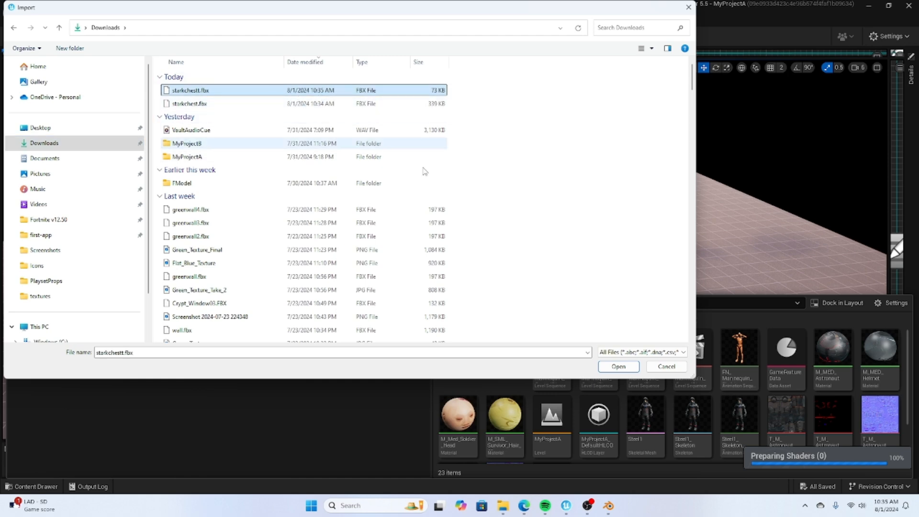
click(618, 366)
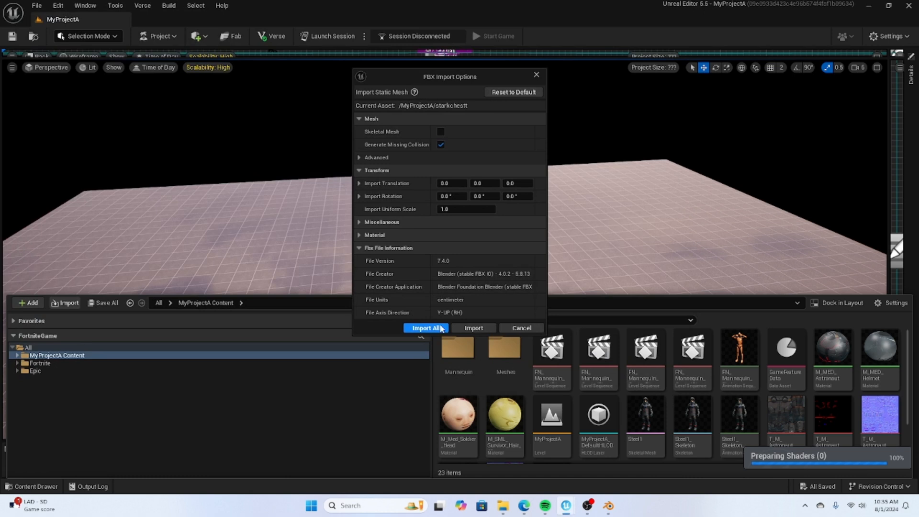
click(425, 328)
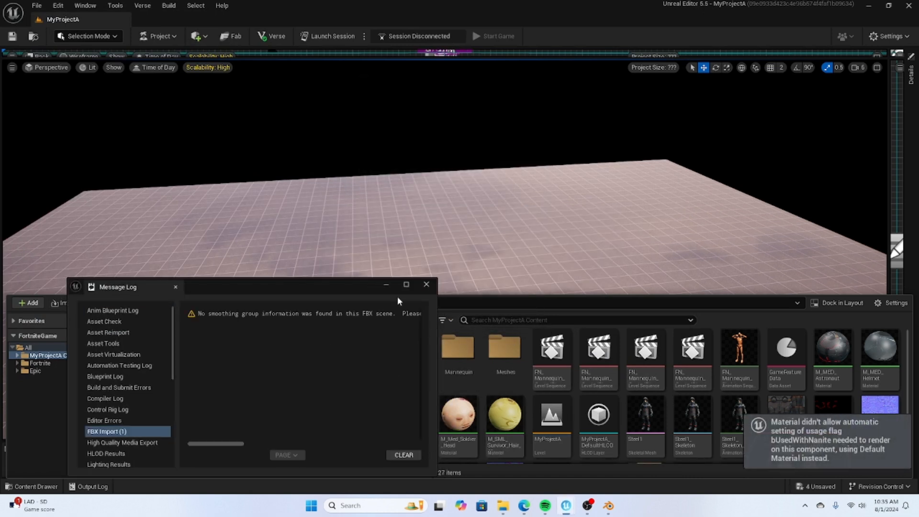
click(425, 284)
Step: Examine the imported chest texture, the two chest static meshes and the MI_IO_Chest_003 material in the project content
scroll(585, 427, down, 2)
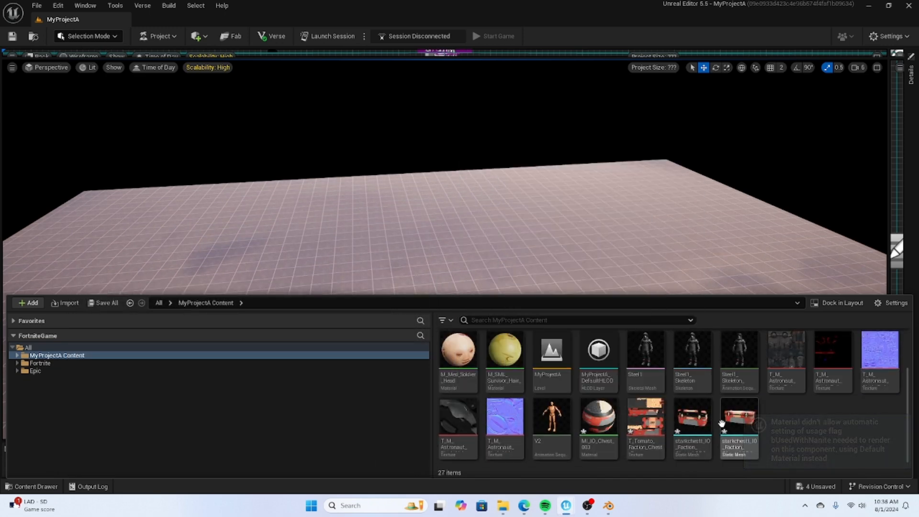
mouse_move(632, 418)
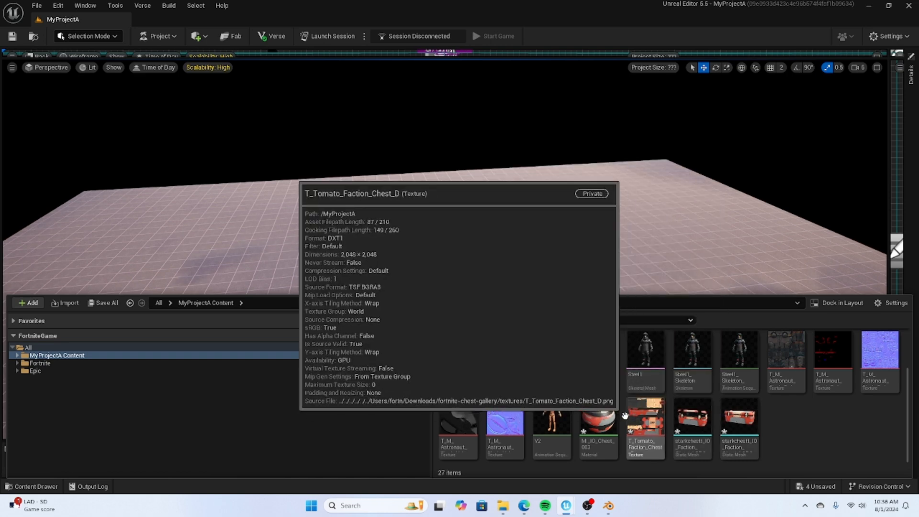
click(654, 416)
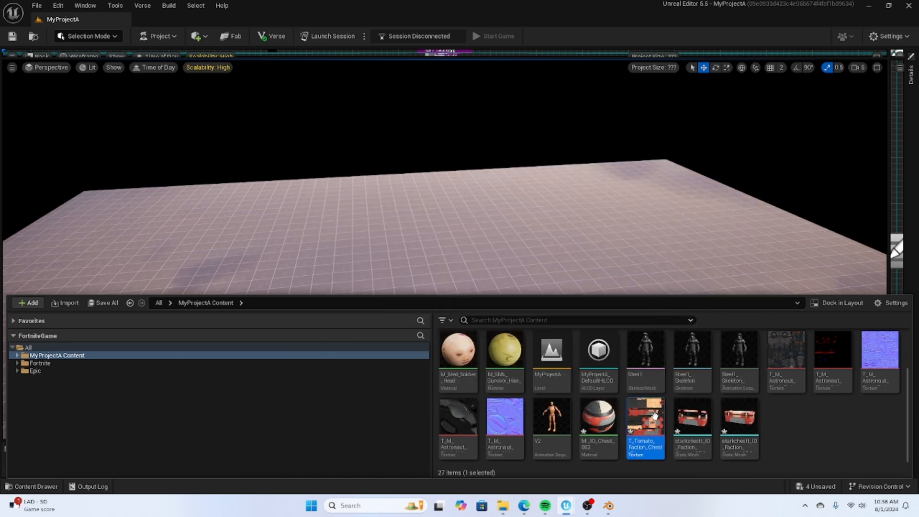
click(688, 421)
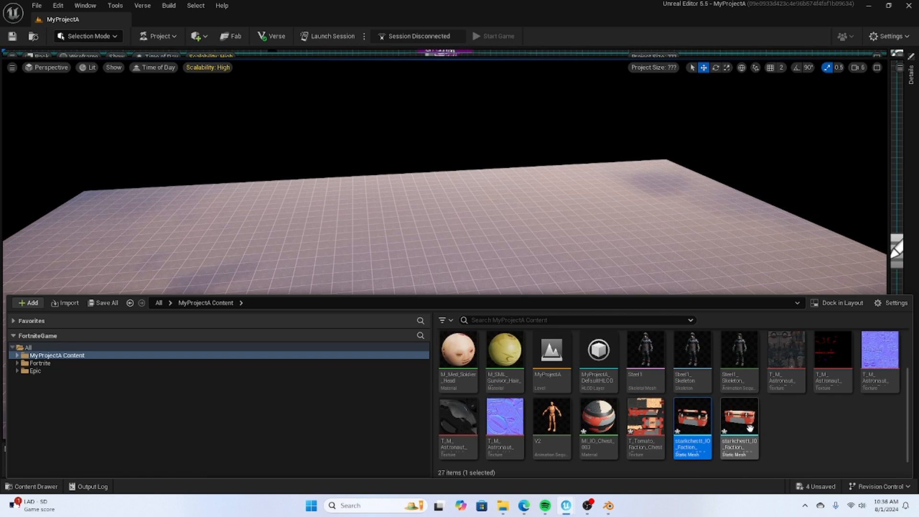
click(745, 418)
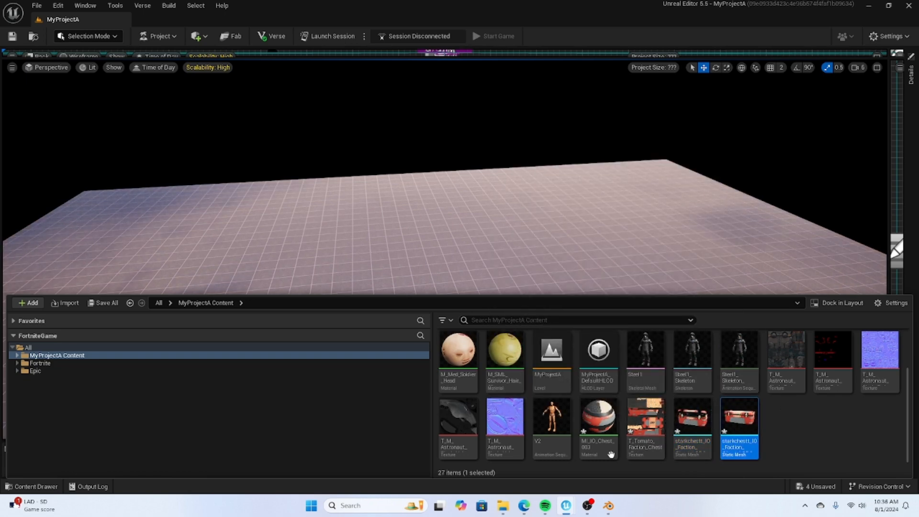
click(602, 410)
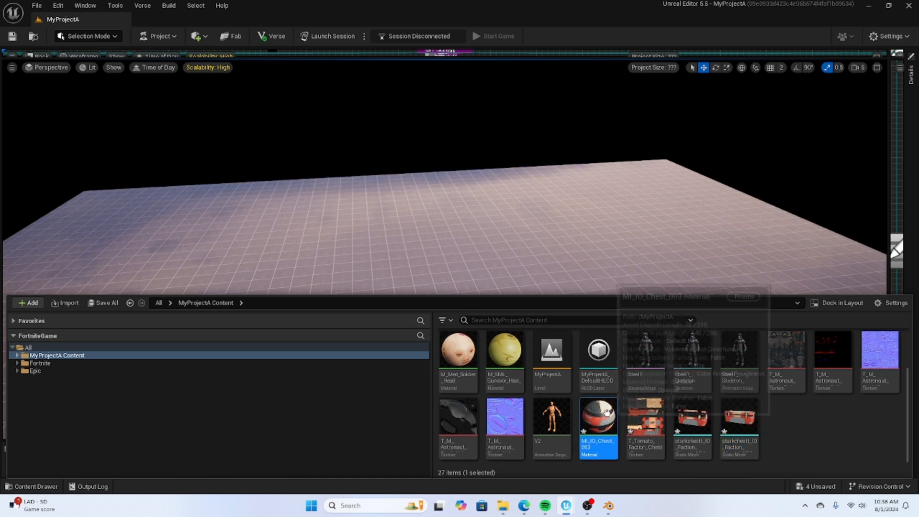
mouse_move(597, 410)
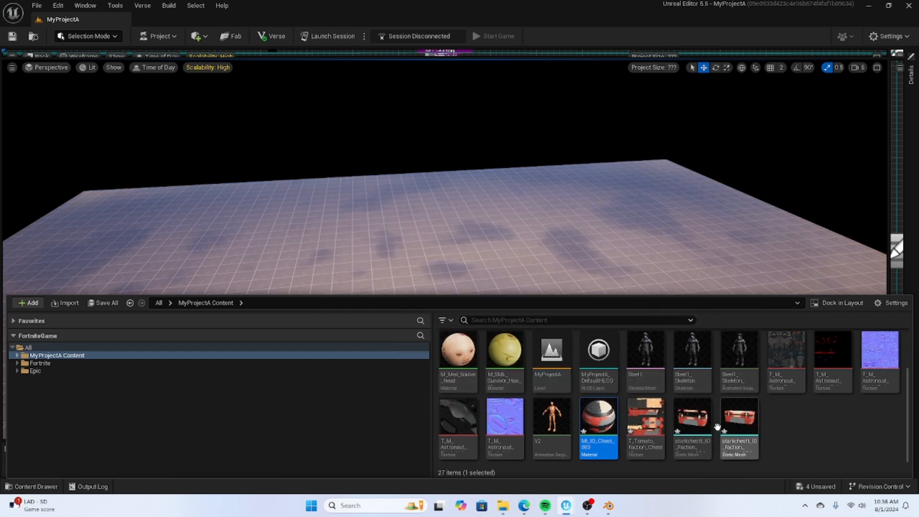
Step: Place the closed chest static mesh on the level's grid floor and undo a trial move along its X axis
click(751, 418)
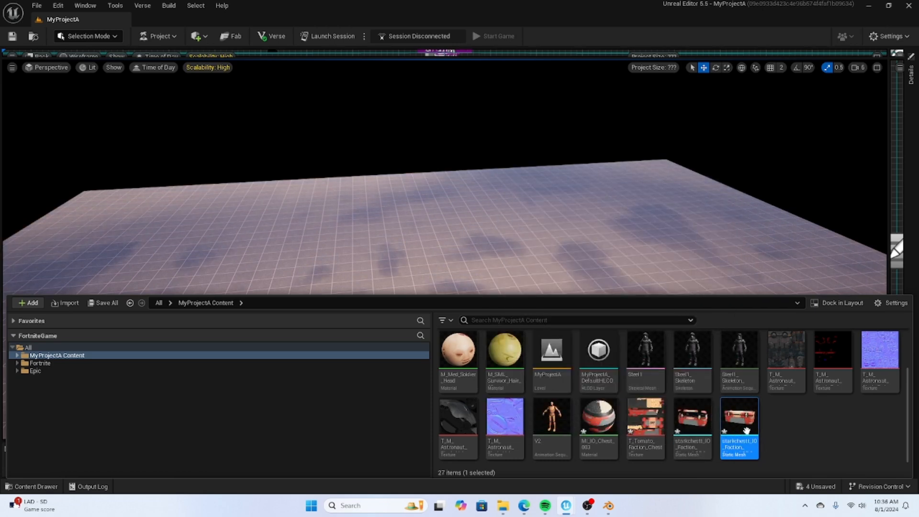
mouse_move(739, 438)
drag(738, 438, 544, 258)
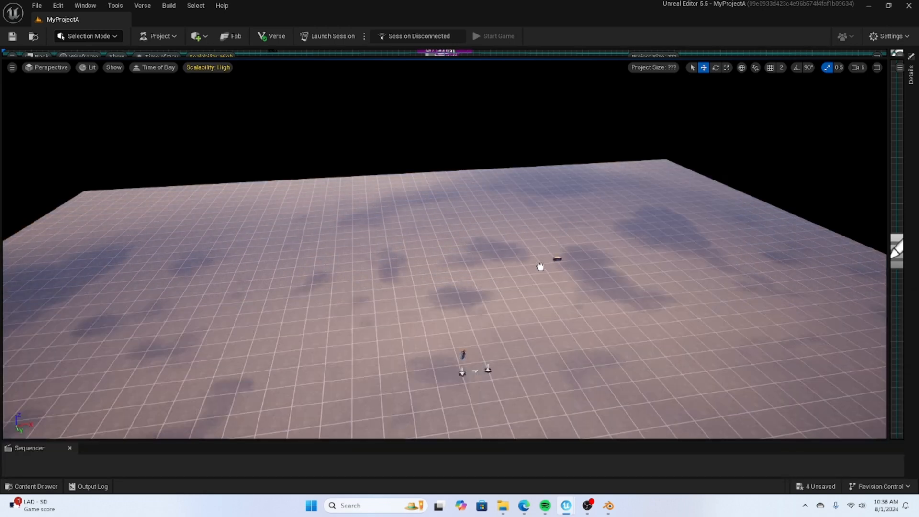
mouse_move(547, 327)
right_down()
mouse_move(626, 352)
mouse_move(689, 392)
mouse_move(736, 383)
mouse_move(660, 373)
mouse_move(598, 335)
mouse_move(598, 369)
mouse_move(594, 358)
mouse_move(574, 373)
mouse_move(553, 327)
right_up()
key(w)
key(s)
key(d)
key(w)
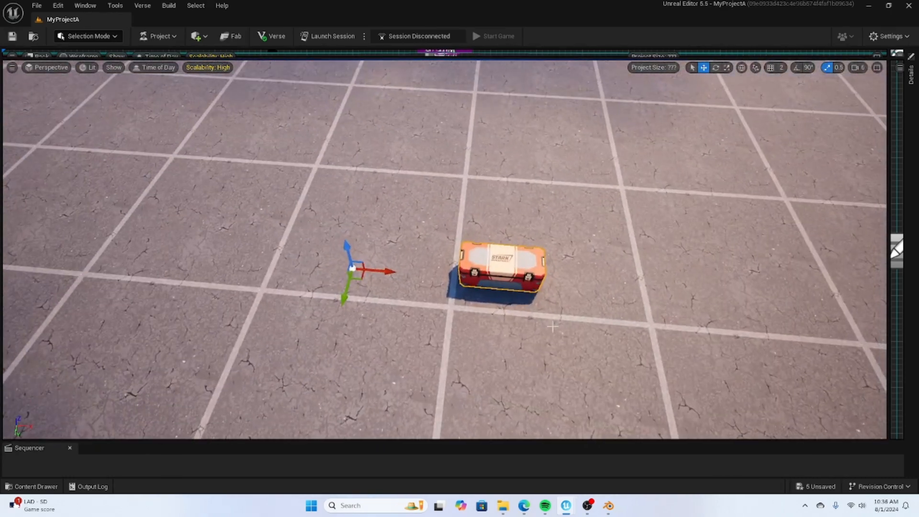
drag(385, 273, 435, 291)
key(ctrl+z)
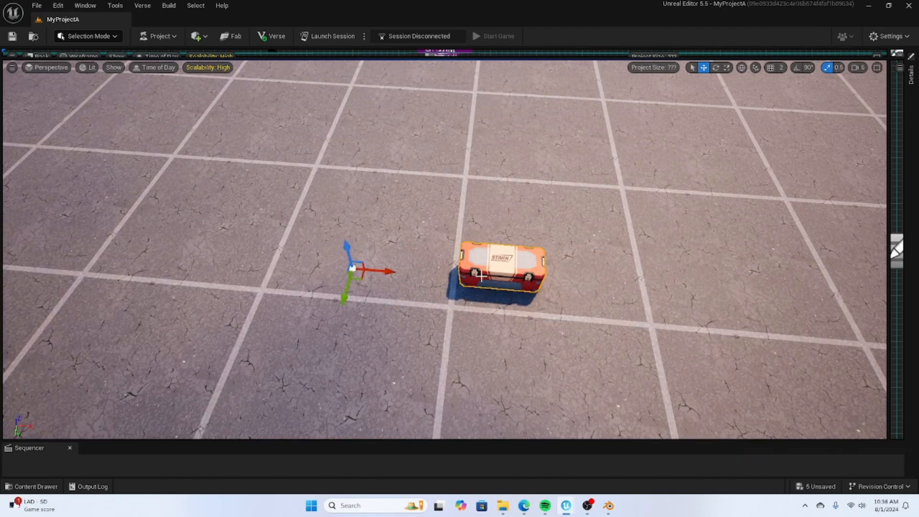
Step: Place the open chest static mesh on the level floor near the closed chest
click(37, 486)
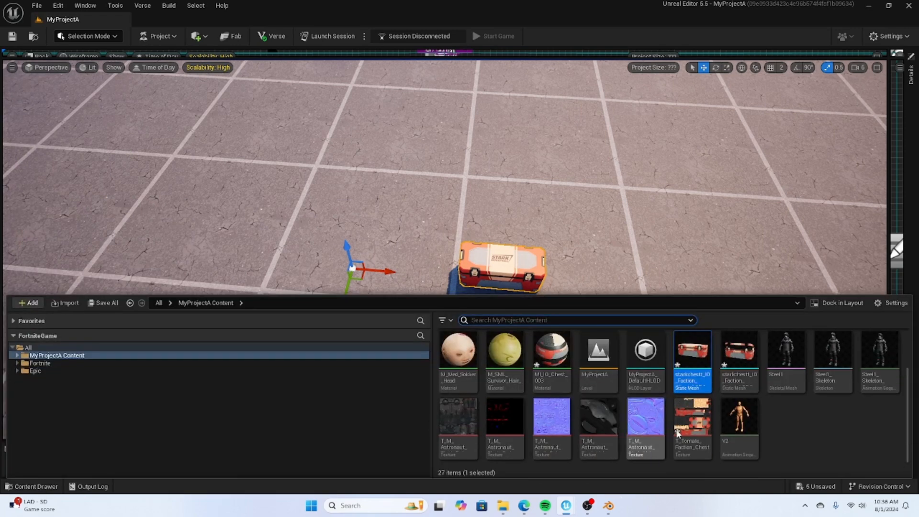
drag(726, 377, 233, 106)
Step: Select the closed chest in the level and switch the editor to Modeling mode
click(514, 276)
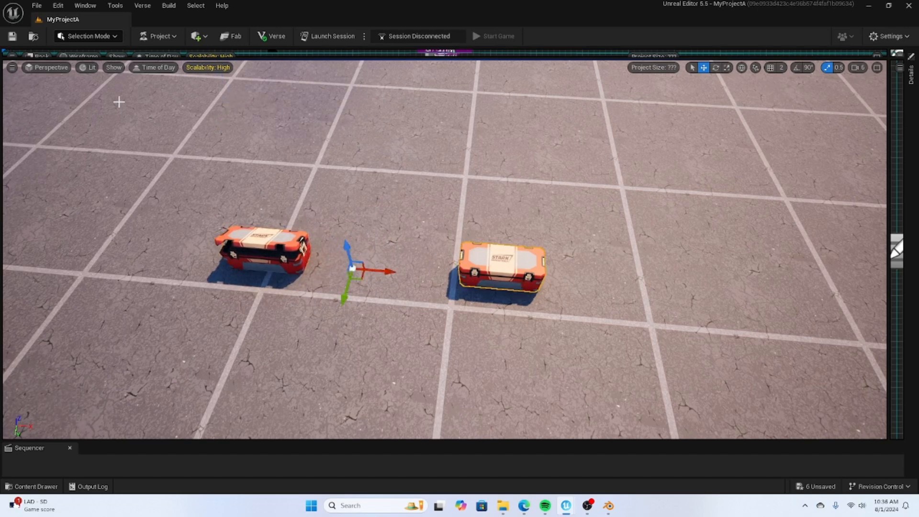
click(90, 36)
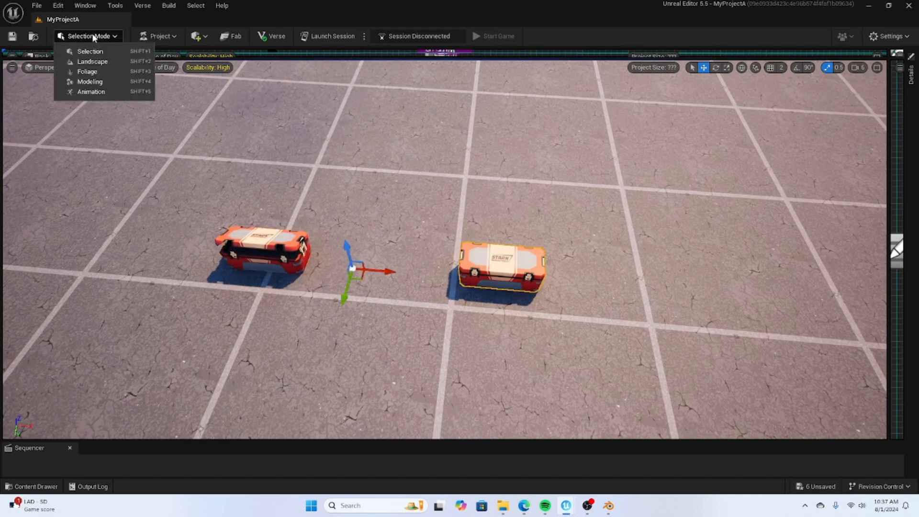
click(90, 81)
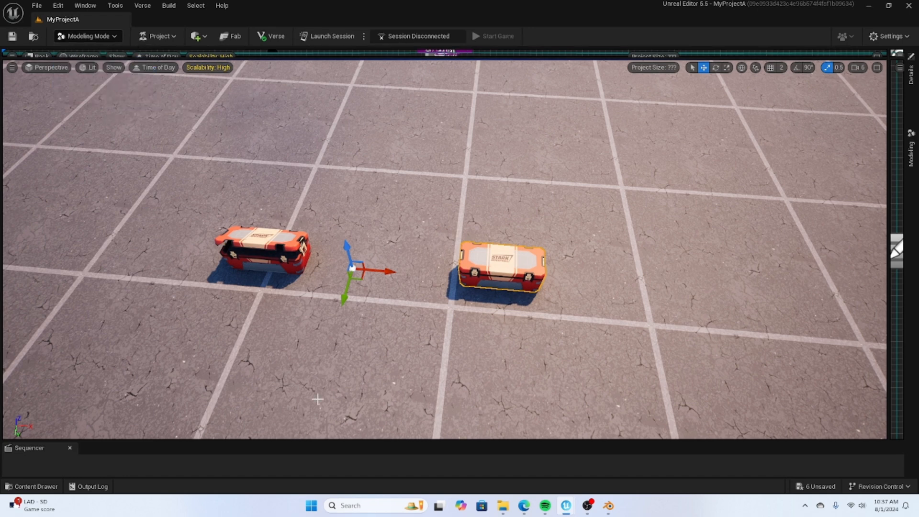
Step: Set the closed chest's pivot to its box center with Edit Pivot, accept it, and undo a trial move along X
click(911, 165)
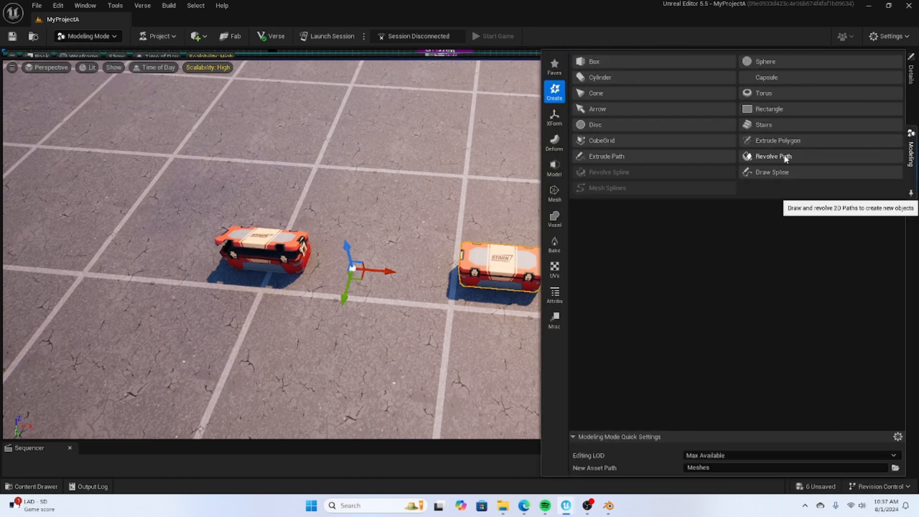
click(553, 117)
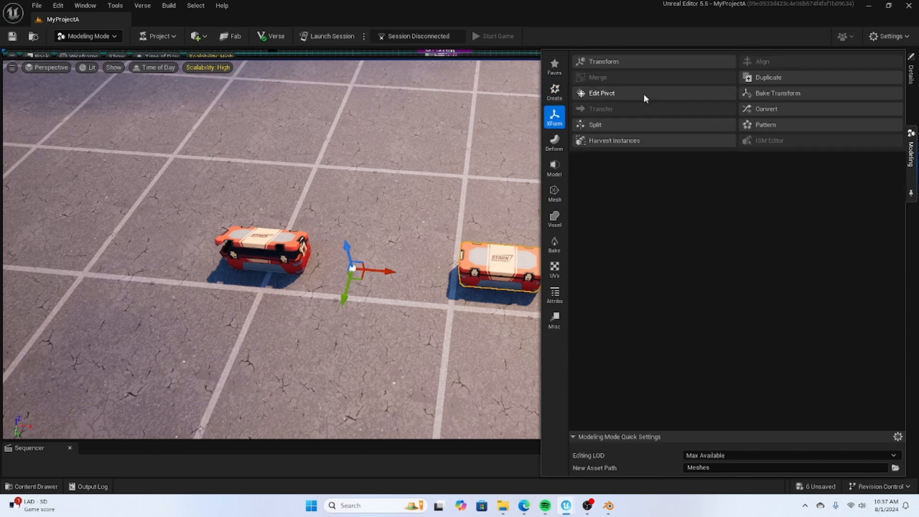
click(602, 93)
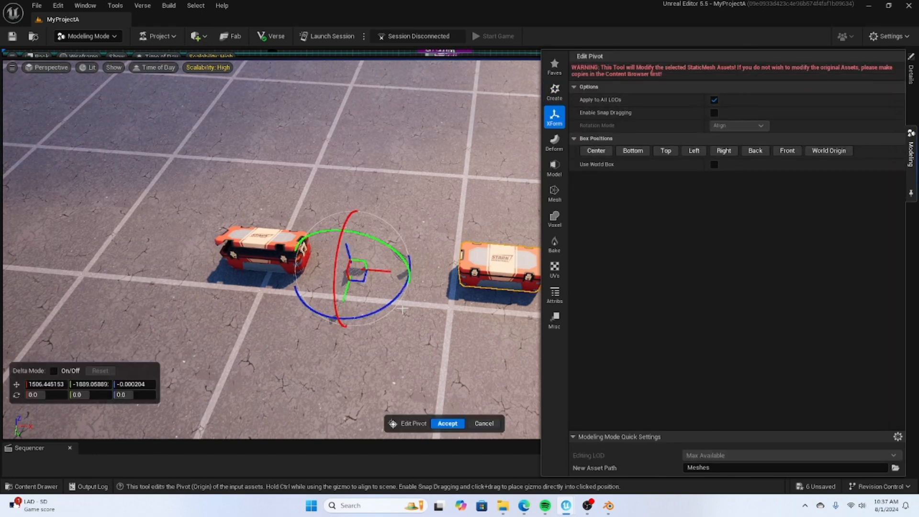
right_drag(525, 230, 536, 258)
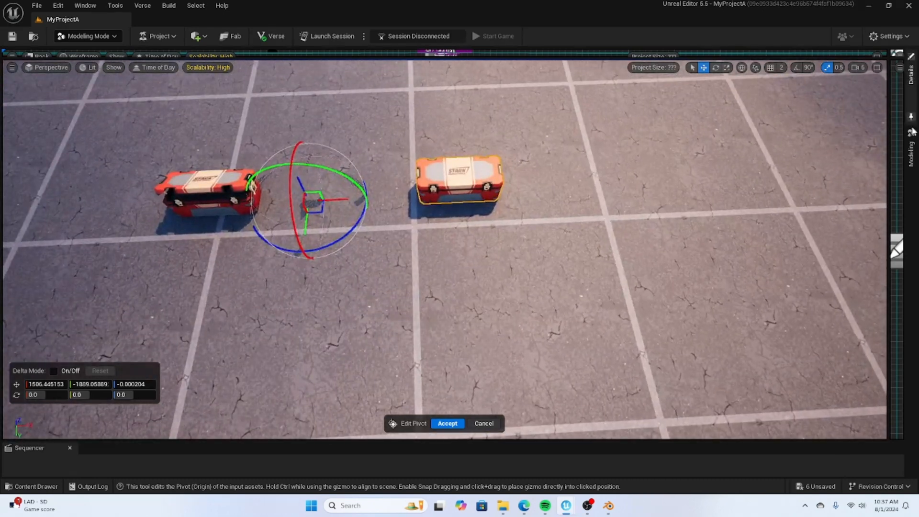
click(910, 148)
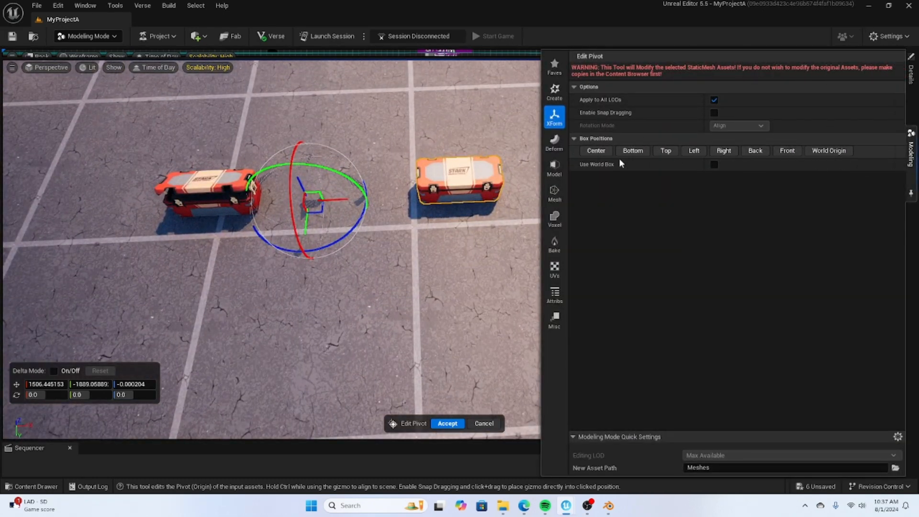
click(603, 153)
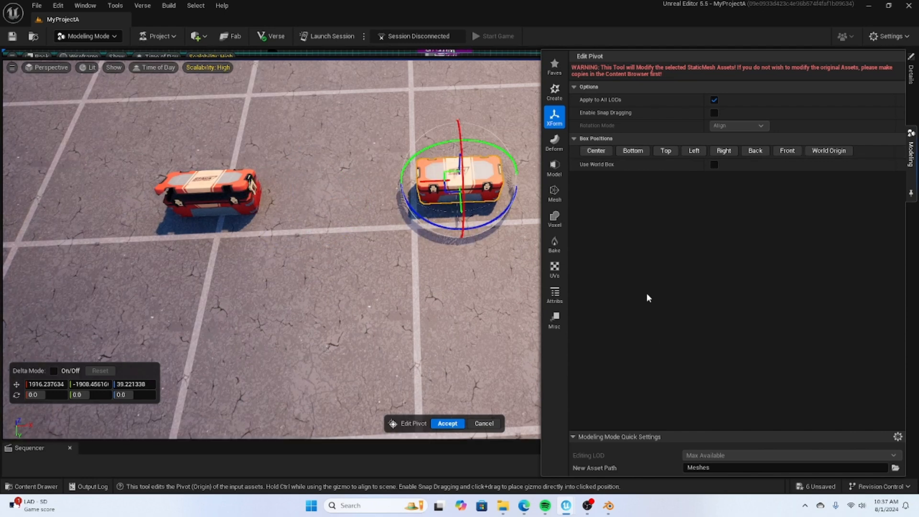
click(442, 423)
drag(480, 187, 572, 193)
key(ctrl+z)
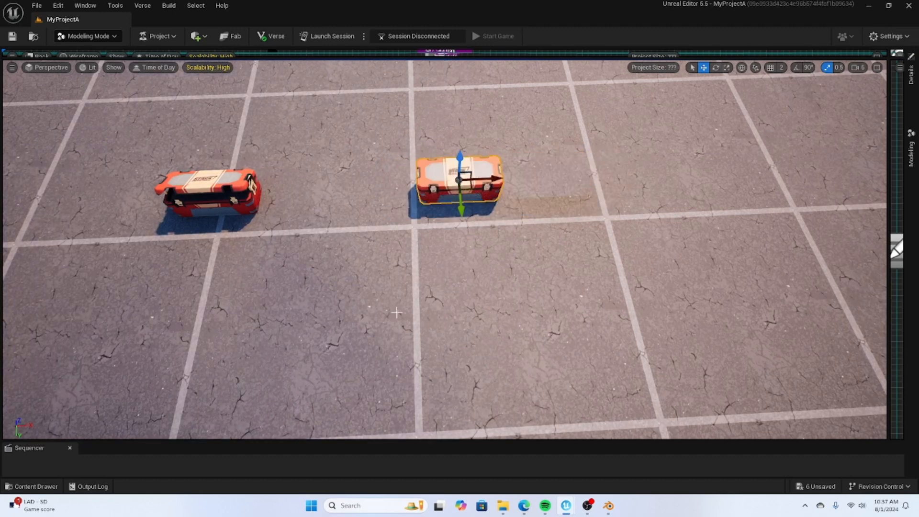
Step: Set the open chest's pivot to its box center with Edit Pivot and accept the change
right_drag(269, 148, 207, 126)
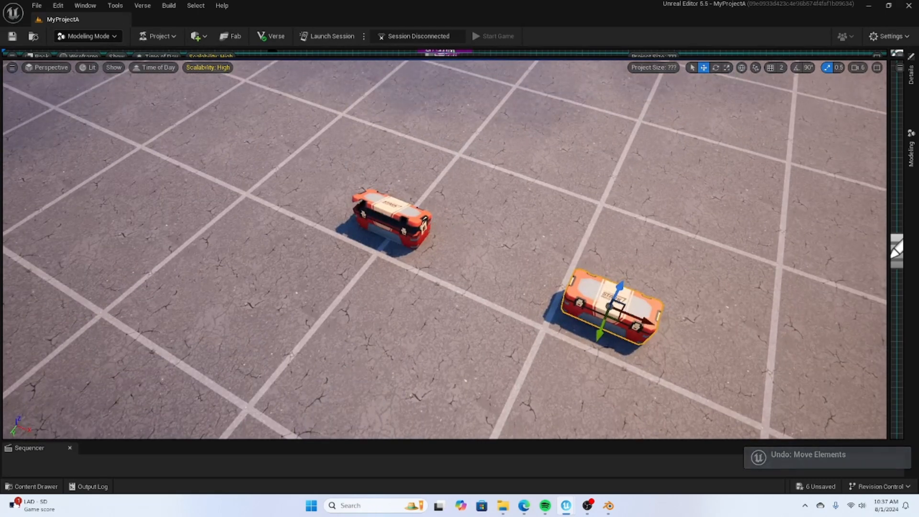
click(499, 247)
click(391, 218)
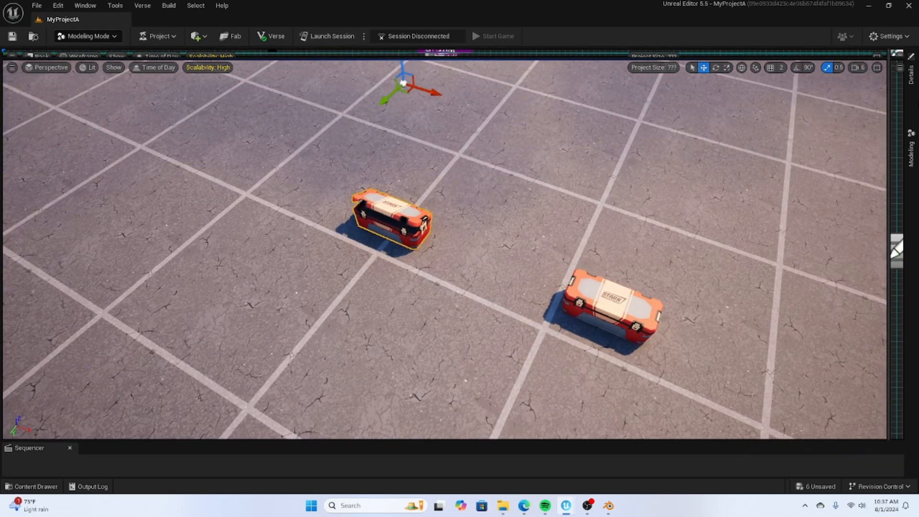
click(912, 154)
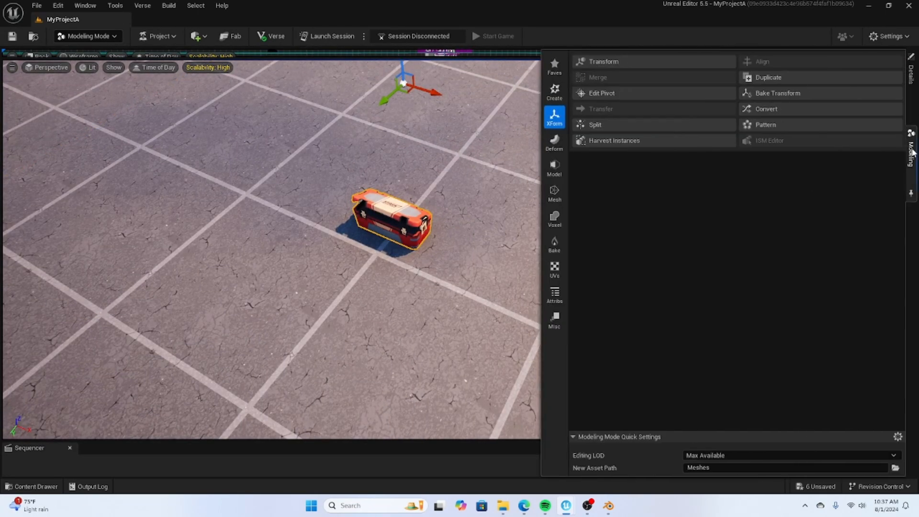
click(627, 94)
click(596, 151)
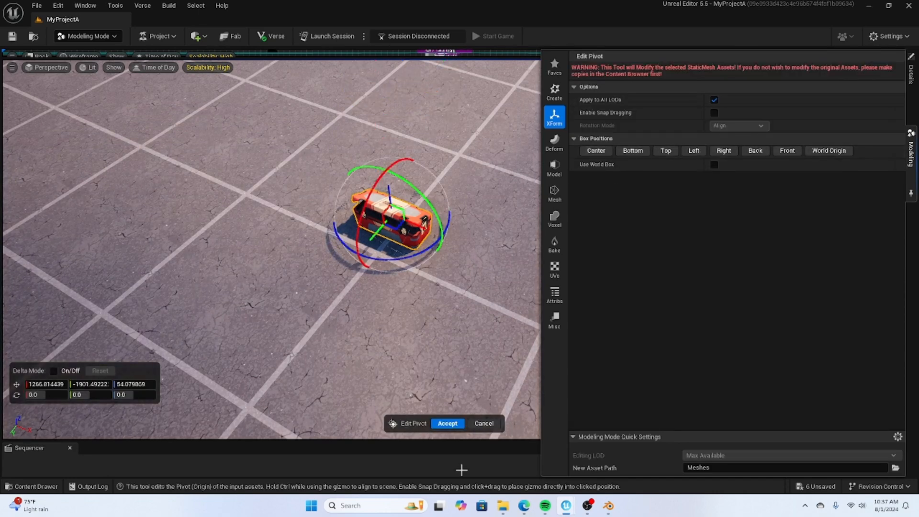
click(447, 423)
Step: Move the open chest across the floor to stand close beside the closed chest
drag(410, 224, 524, 282)
click(595, 306)
key(ctrl+z)
click(595, 305)
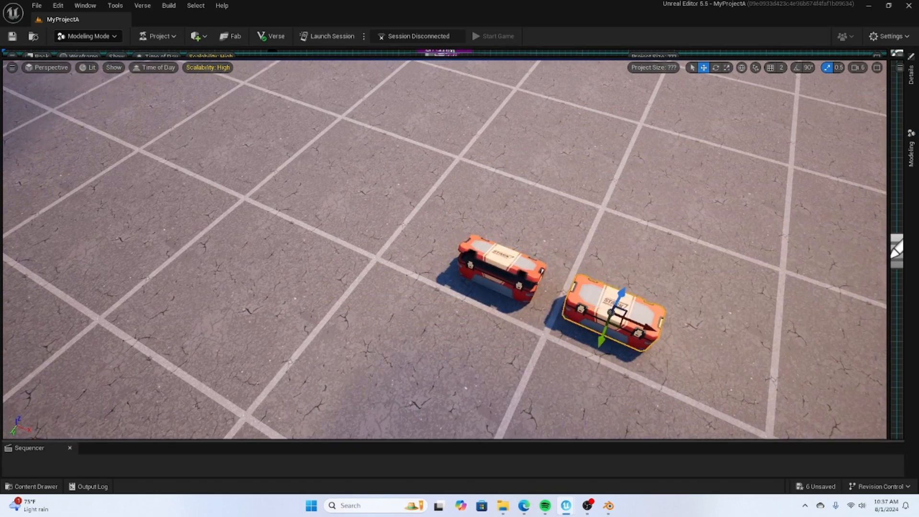
click(533, 283)
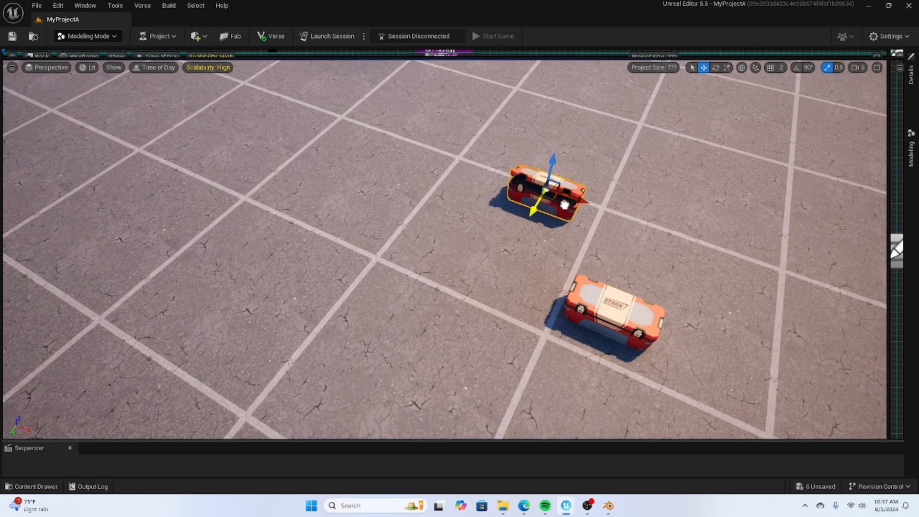
Step: Examine the open chest up close from the front, checking how the inner faces of its lid render
right_drag(445, 249, 543, 304)
key(s)
key(w)
key(w)
key(w)
key(s)
key(w)
key(w)
key(s)
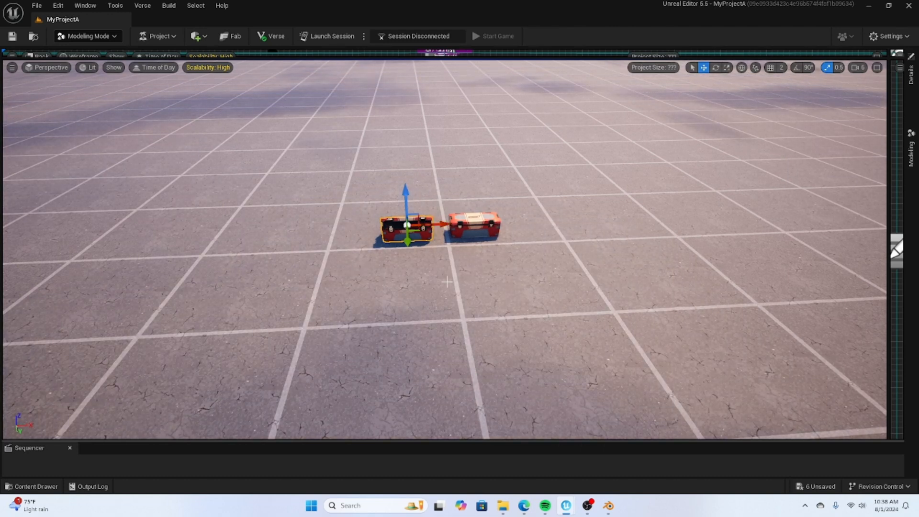
key(w)
right_drag(283, 227, 404, 359)
key(s)
key(w)
key(w)
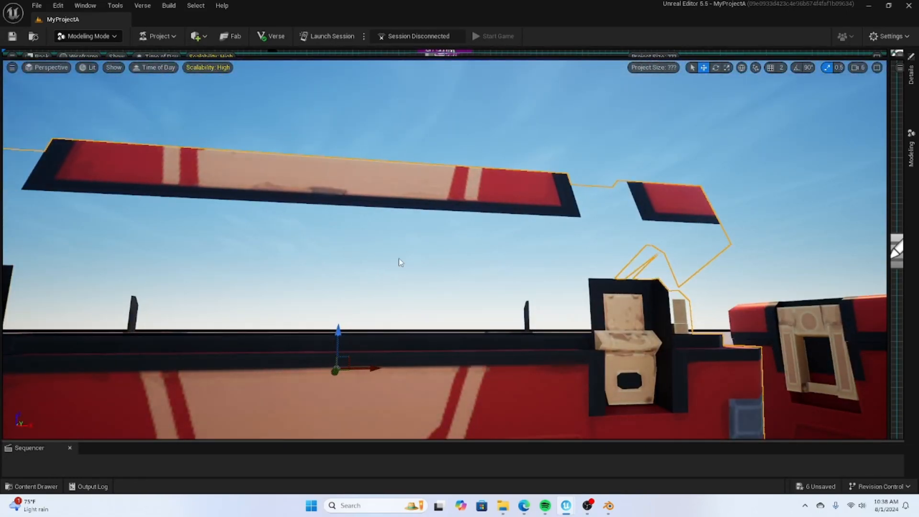
right_drag(438, 260, 447, 225)
key(s)
right_drag(470, 139, 477, 124)
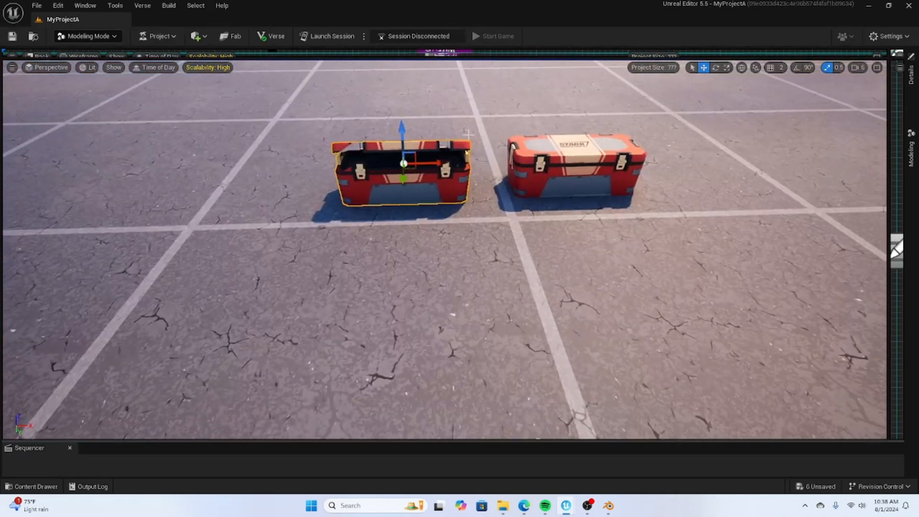
scroll(470, 138, down, 2)
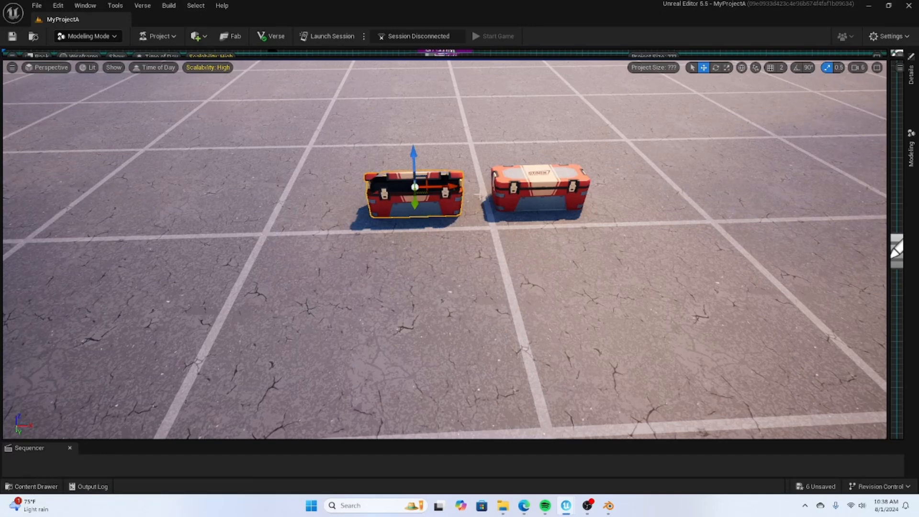
Step: Enable Two Sided on the MI_IO_Chest_003 material, apply the change, and close the material editor
click(18, 491)
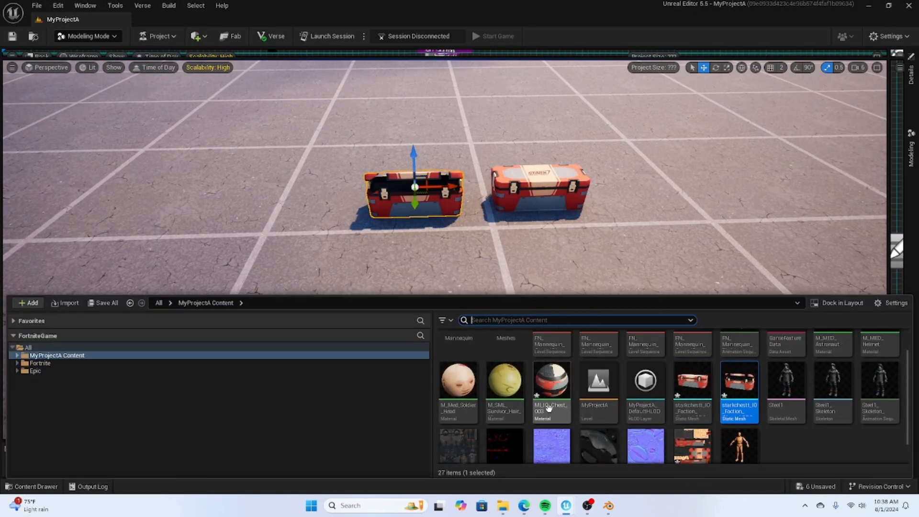
click(553, 381)
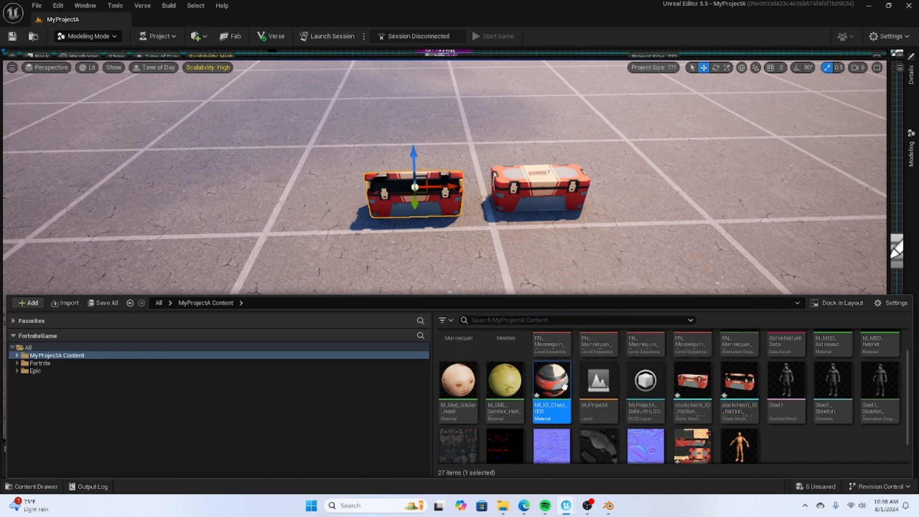
double_click(564, 385)
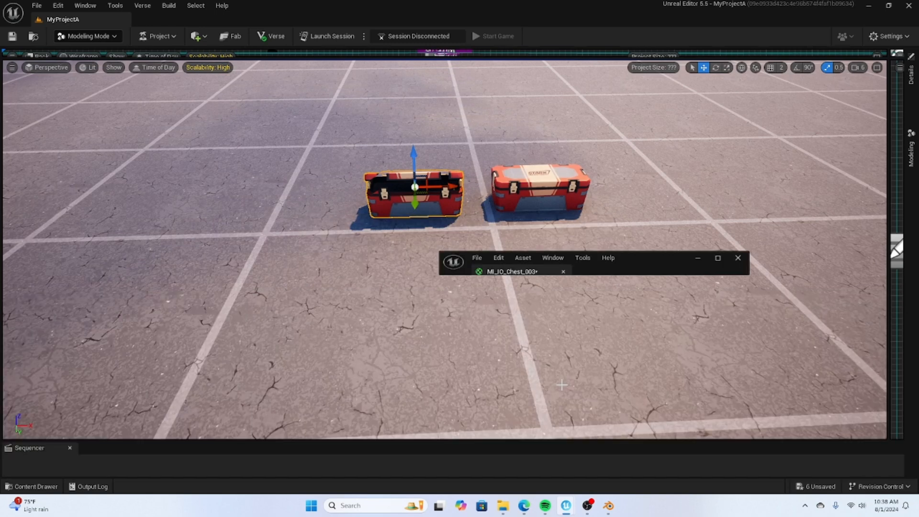
click(716, 259)
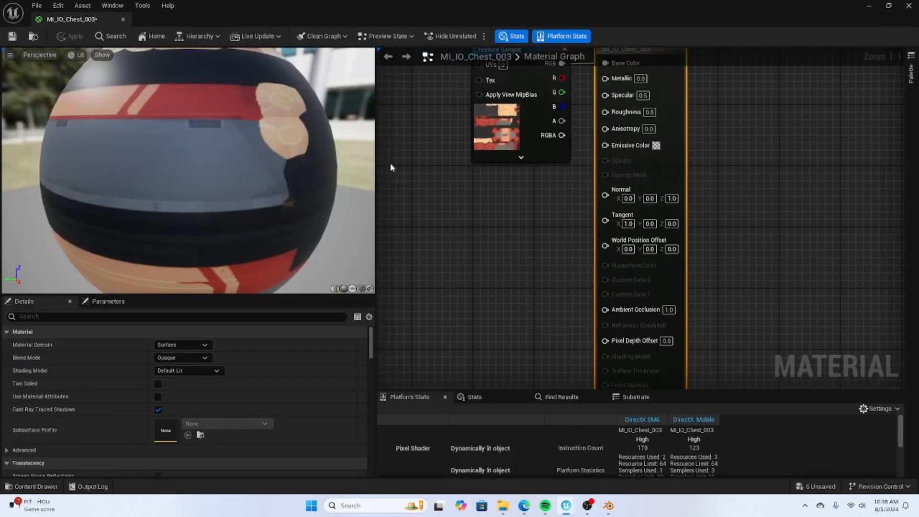
scroll(228, 379, down, 1)
scroll(228, 379, up, 1)
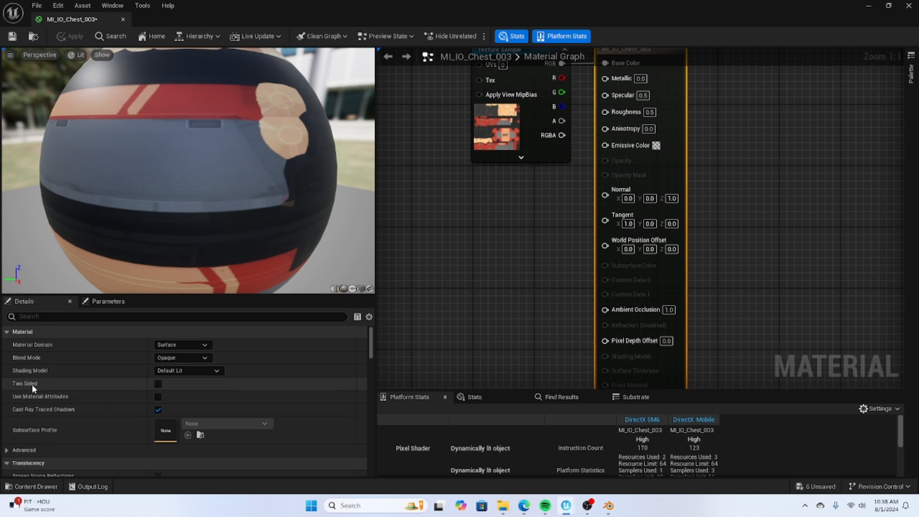
click(158, 385)
click(80, 37)
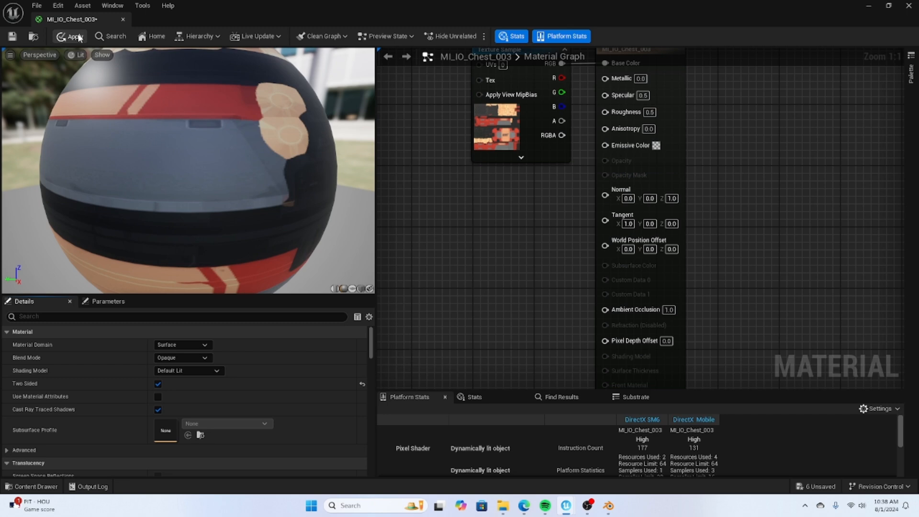
click(906, 5)
Step: Inspect the open chest's lid underside and interior from several angles with the two-sided material applied
scroll(502, 245, up, 5)
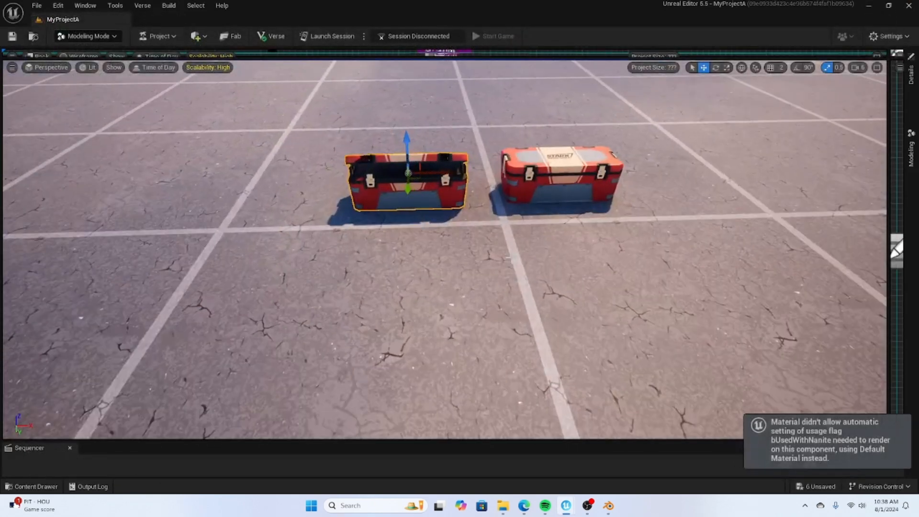
scroll(496, 231, up, 4)
right_drag(494, 231, 487, 224)
scroll(486, 224, up, 6)
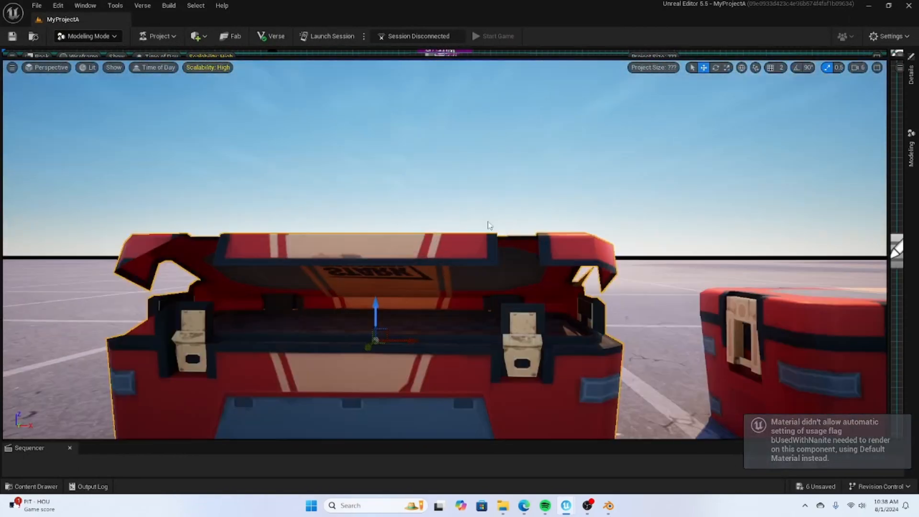
scroll(485, 224, down, 6)
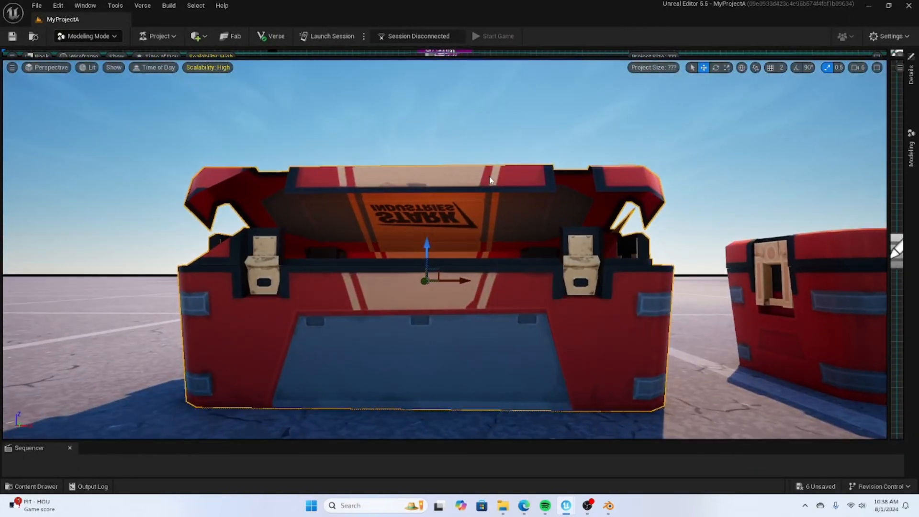
right_click(493, 184)
scroll(435, 137, up, 5)
scroll(435, 139, down, 4)
right_drag(435, 139, 437, 139)
scroll(437, 140, down, 5)
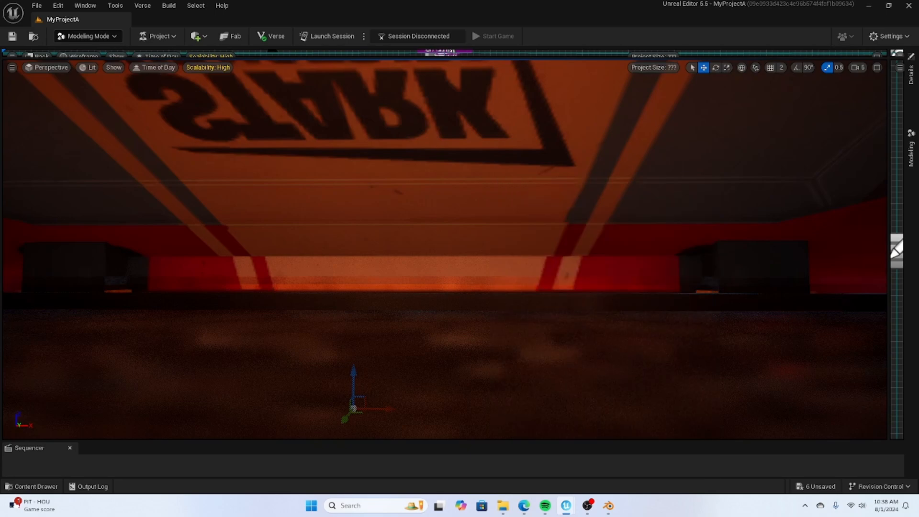
scroll(437, 140, up, 8)
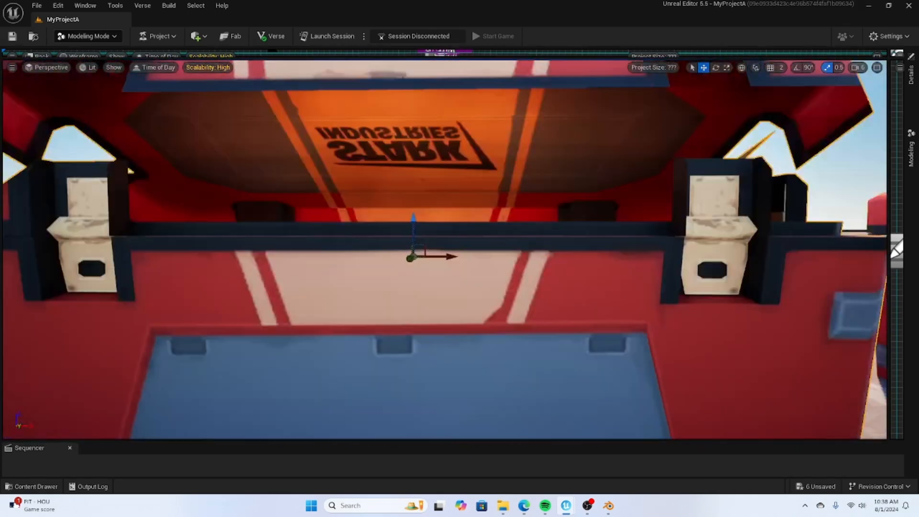
scroll(436, 127, down, 6)
scroll(436, 127, up, 7)
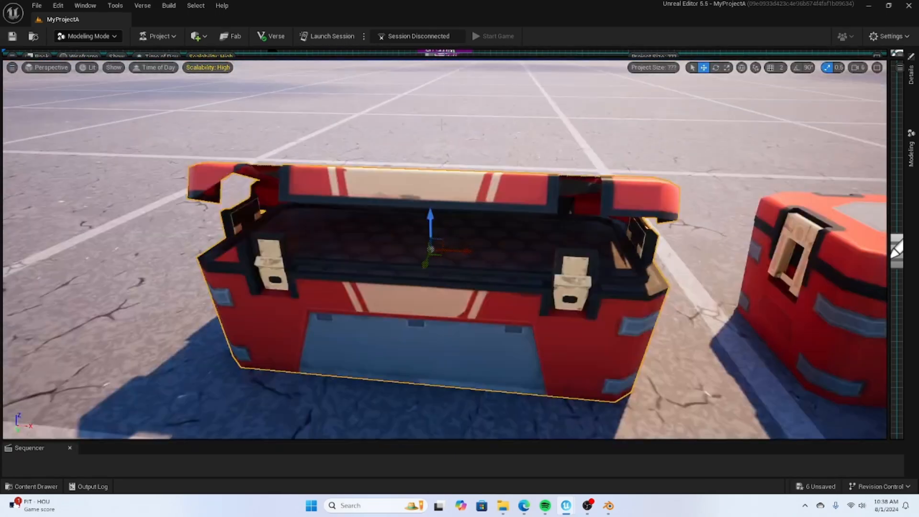
scroll(442, 123, down, 6)
scroll(441, 124, down, 2)
scroll(437, 126, up, 9)
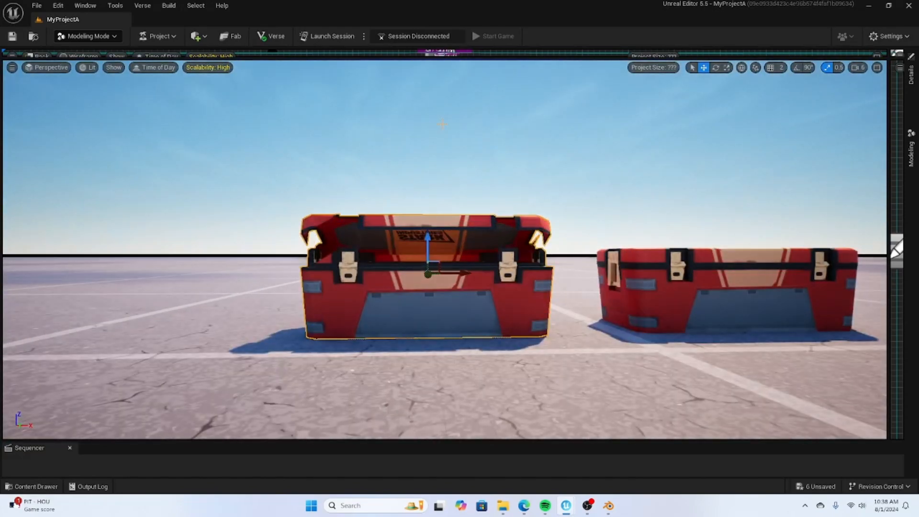
scroll(448, 142, down, 6)
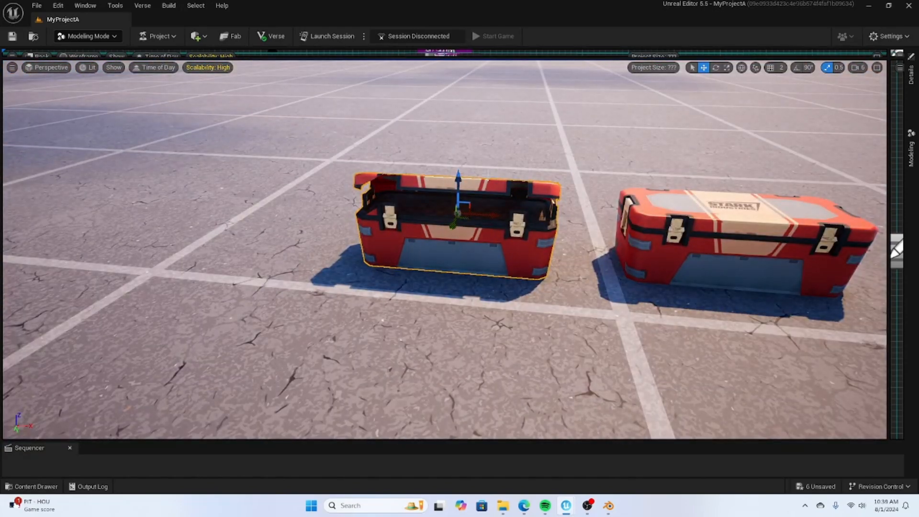
scroll(488, 177, up, 4)
scroll(488, 177, up, 3)
scroll(488, 162, down, 7)
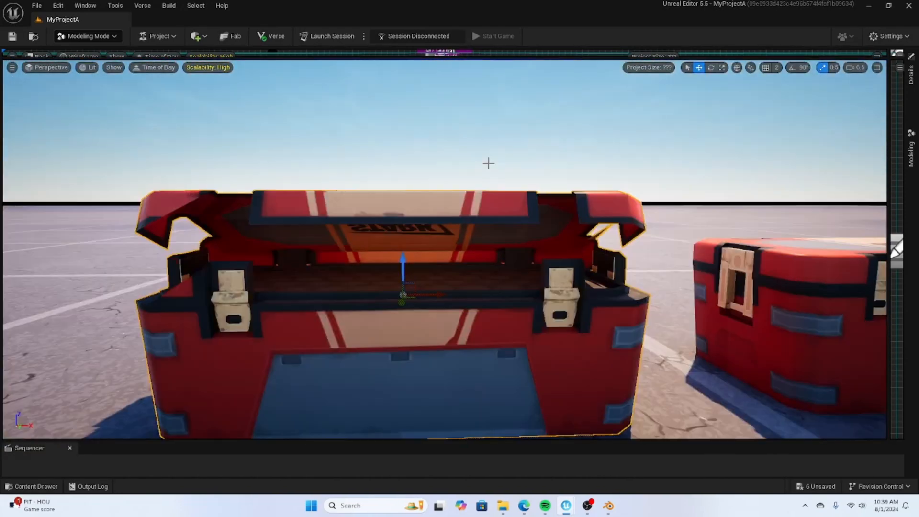
Step: Search all content, including the Fortnite folders, for "switch" and locate the Switch playset device
scroll(482, 175, down, 15)
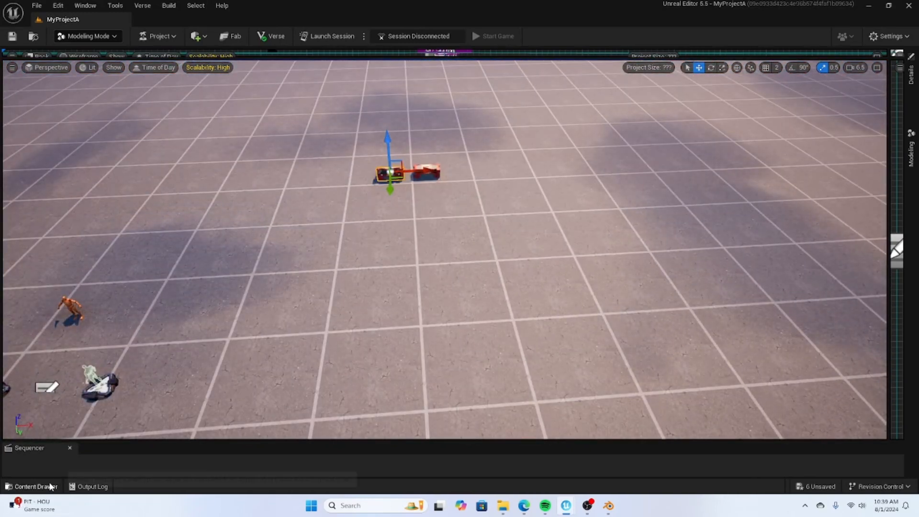
click(35, 486)
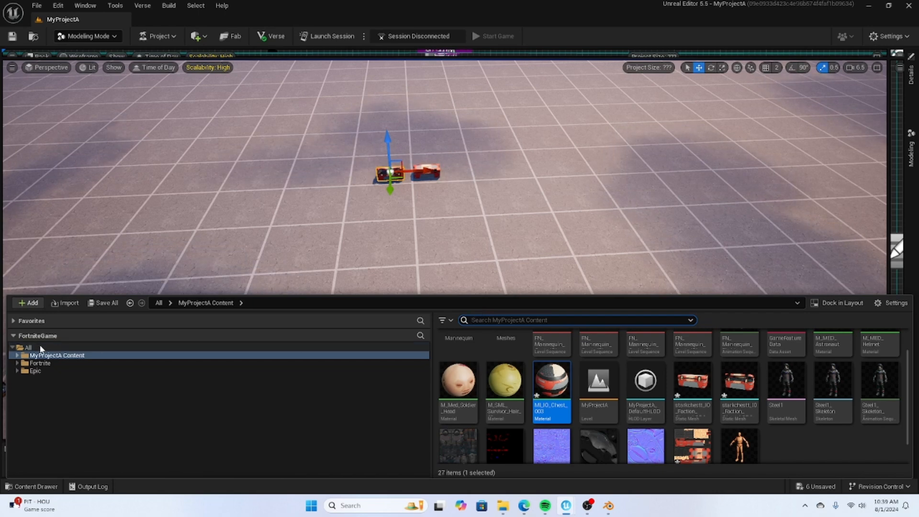
click(101, 347)
click(489, 319)
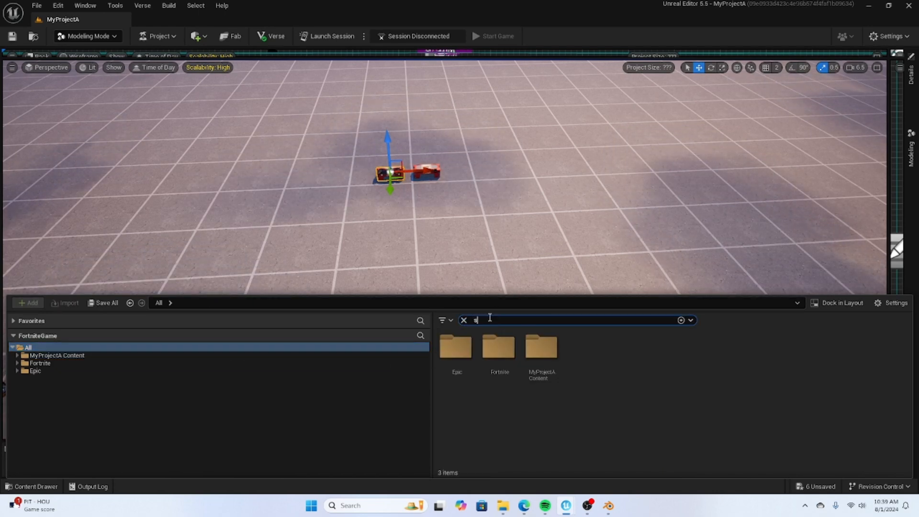
text(switch)
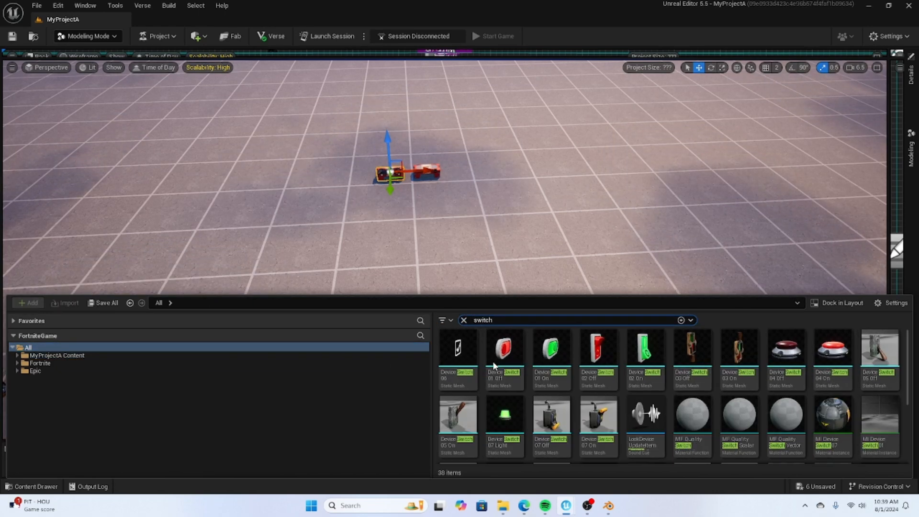
mouse_move(518, 384)
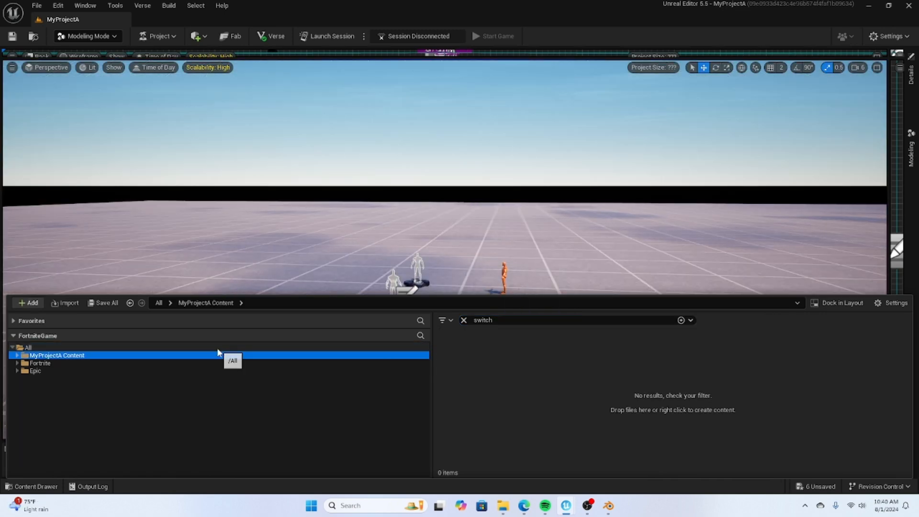
click(216, 347)
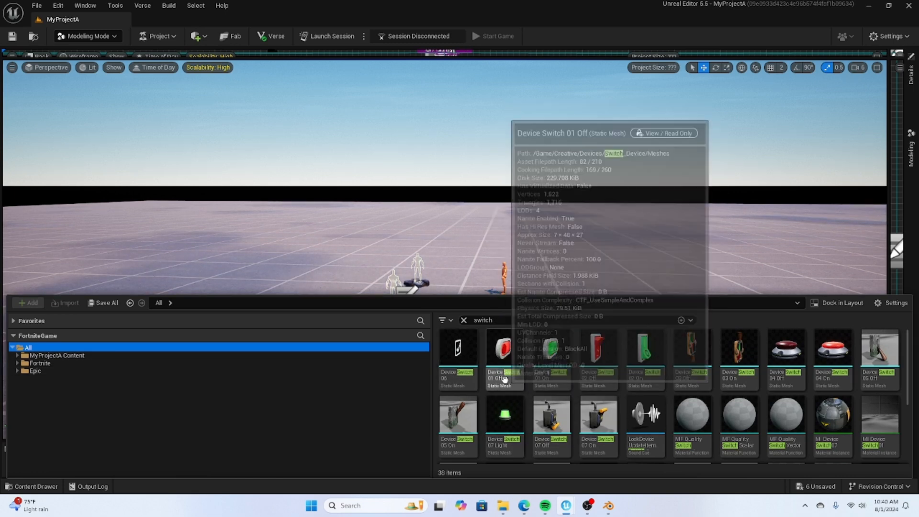
scroll(698, 381, down, 4)
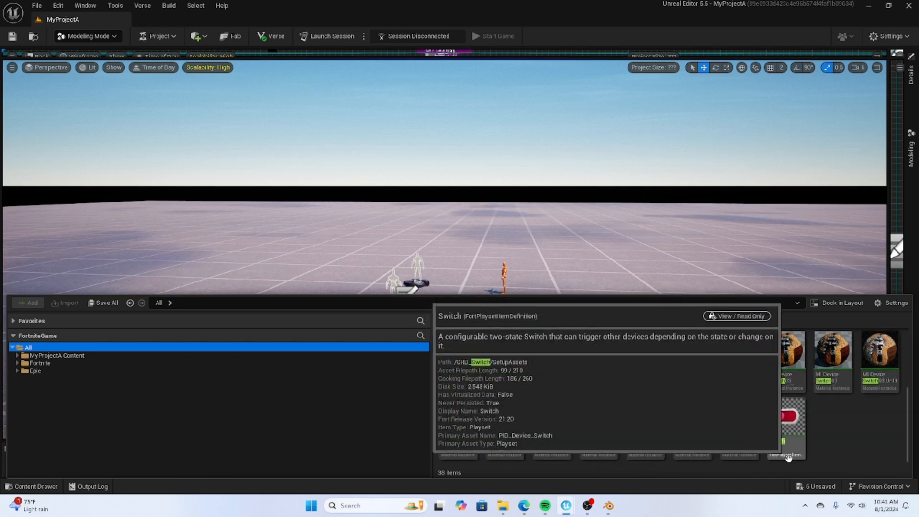
Step: Place the Switch device in the level near the player spawn pads and raise it above the floor
drag(787, 421, 587, 233)
drag(445, 336, 425, 349)
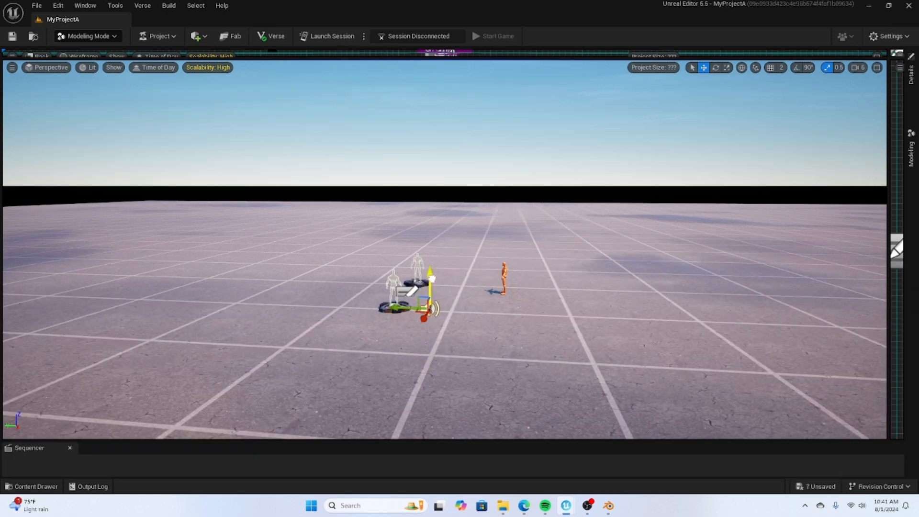
drag(434, 286, 434, 272)
scroll(503, 337, up, 8)
right_drag(503, 337, 335, 338)
scroll(498, 334, down, 5)
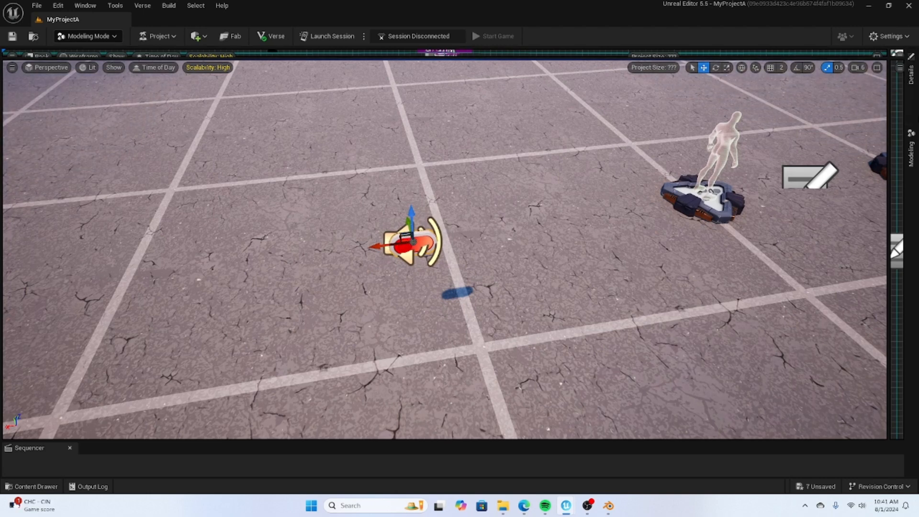
Step: Enable Use Custom Mesh on the Switch device and bring up the mesh choices for Custom on Mesh
click(909, 84)
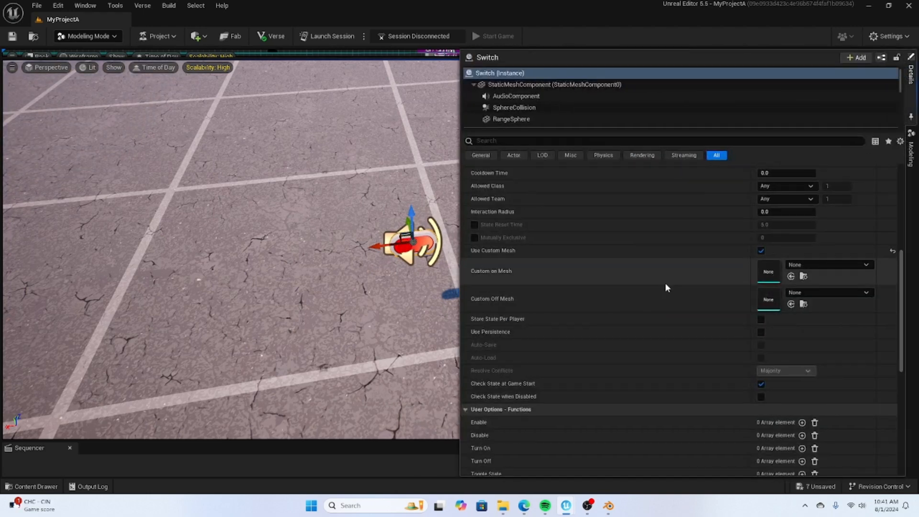
scroll(490, 291, up, 1)
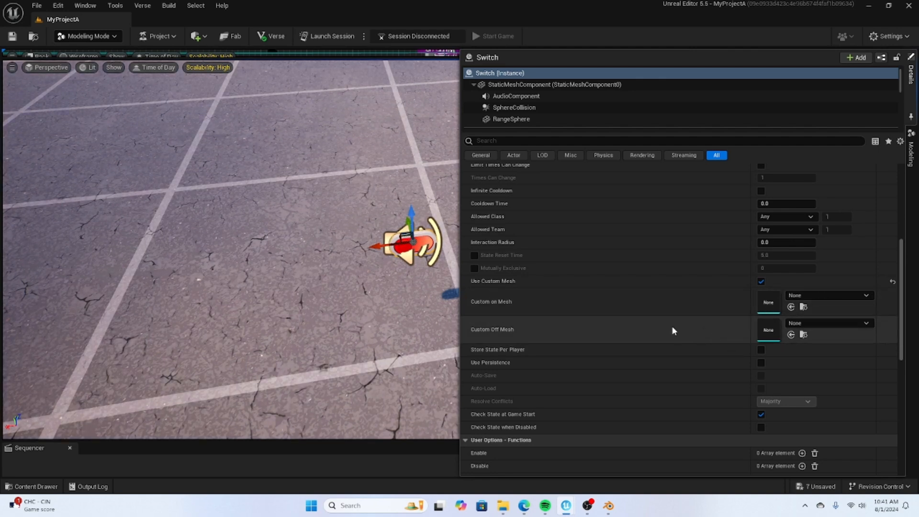
click(828, 298)
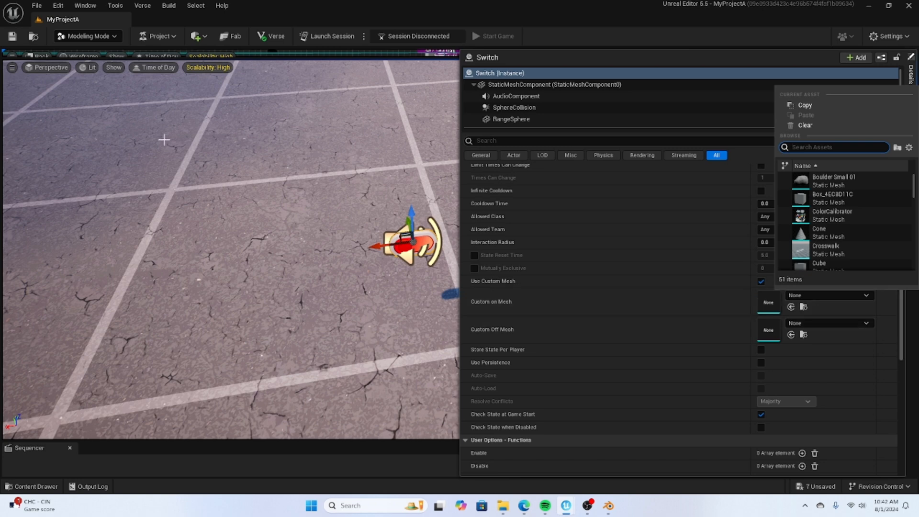
Step: Clear the asset search and check the names of the two chest meshes in MyProjectA Content
click(31, 486)
scroll(646, 257, up, 4)
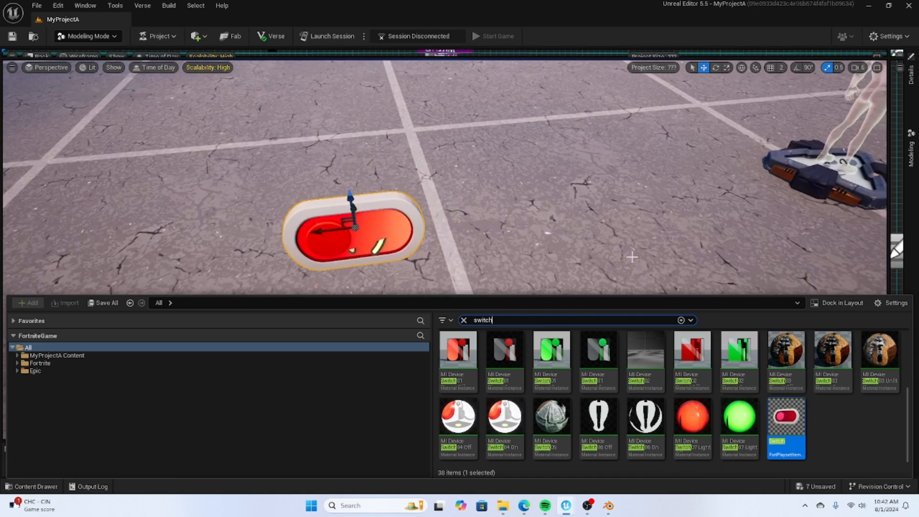
click(463, 320)
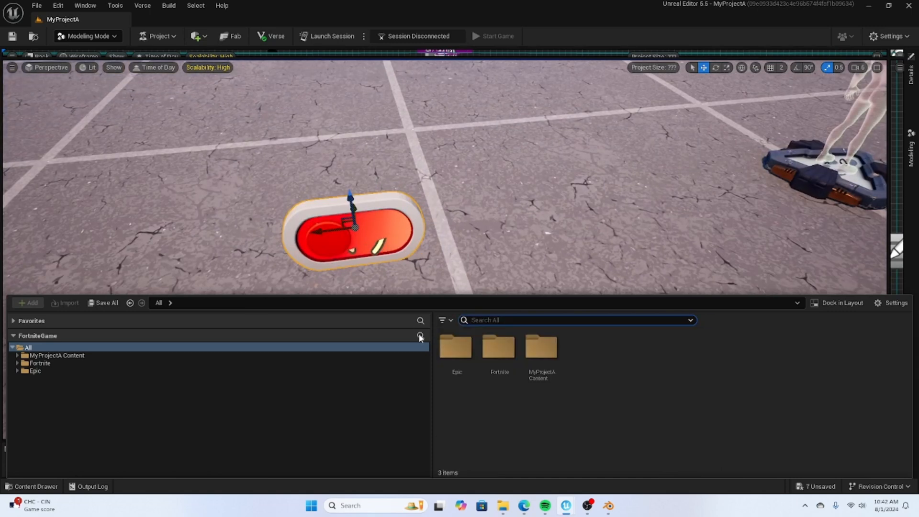
double_click(524, 347)
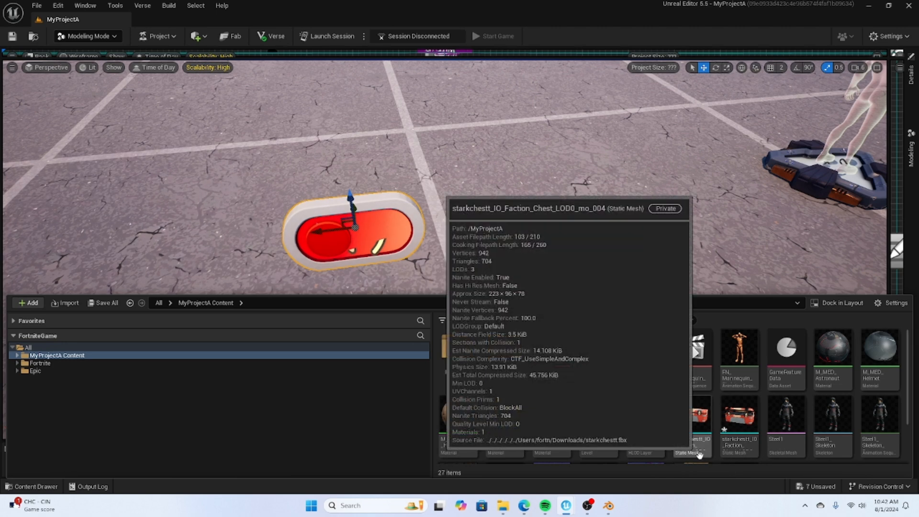
scroll(535, 215, down, 3)
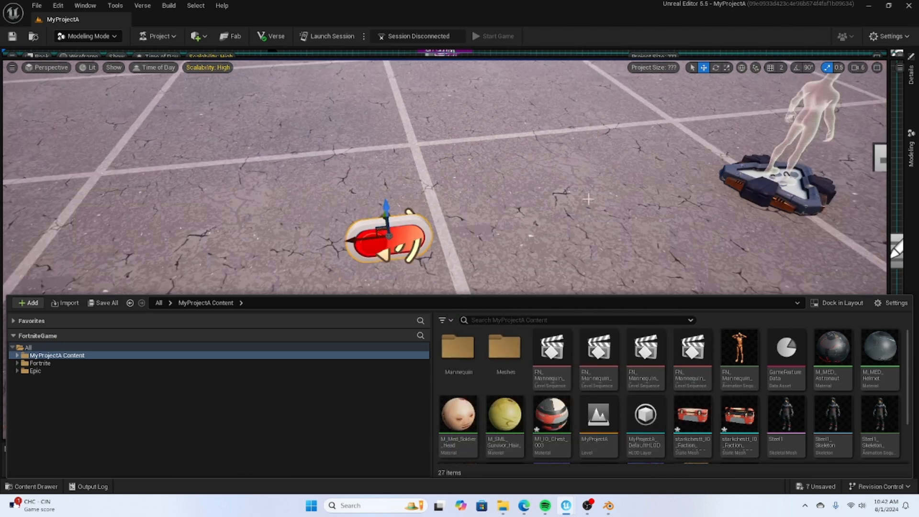
click(430, 222)
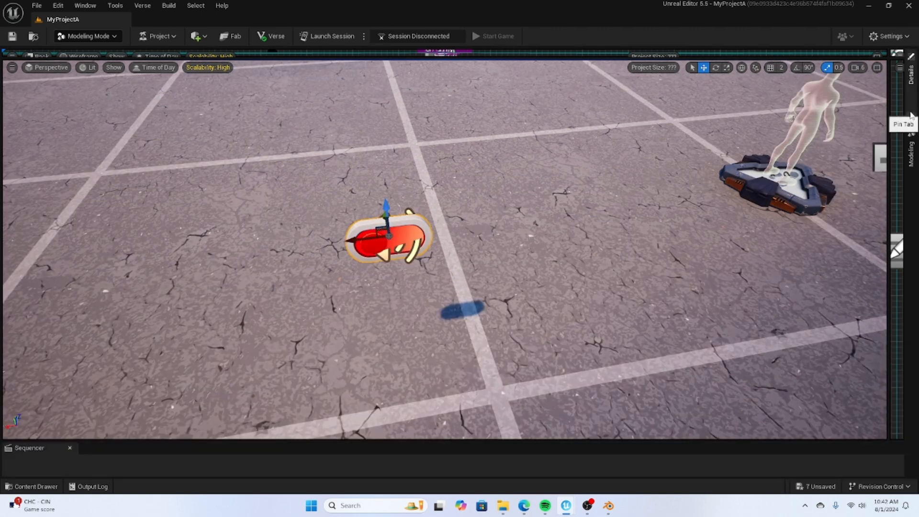
Step: Set the Switch's Custom on Mesh to the closed chest mesh, starkchestt_IO_Faction_Chest_LOD0_mo_004
click(911, 75)
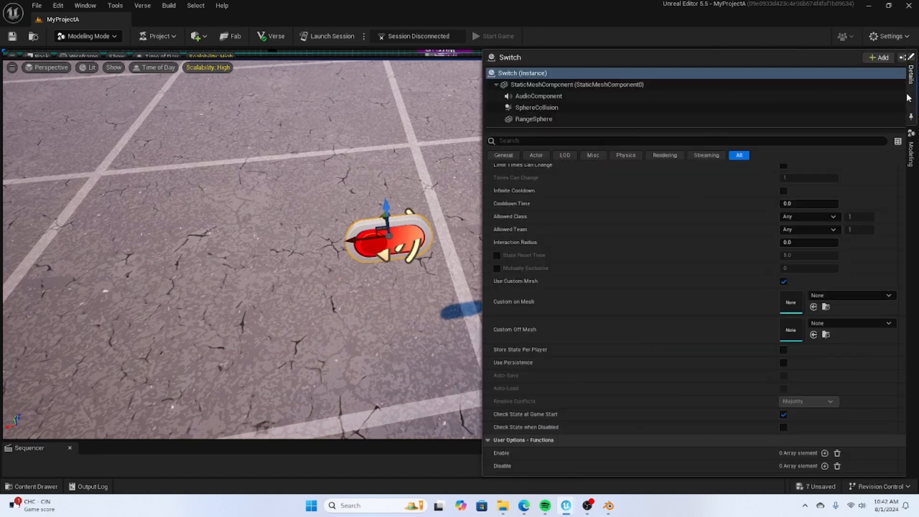
click(827, 293)
text(star)
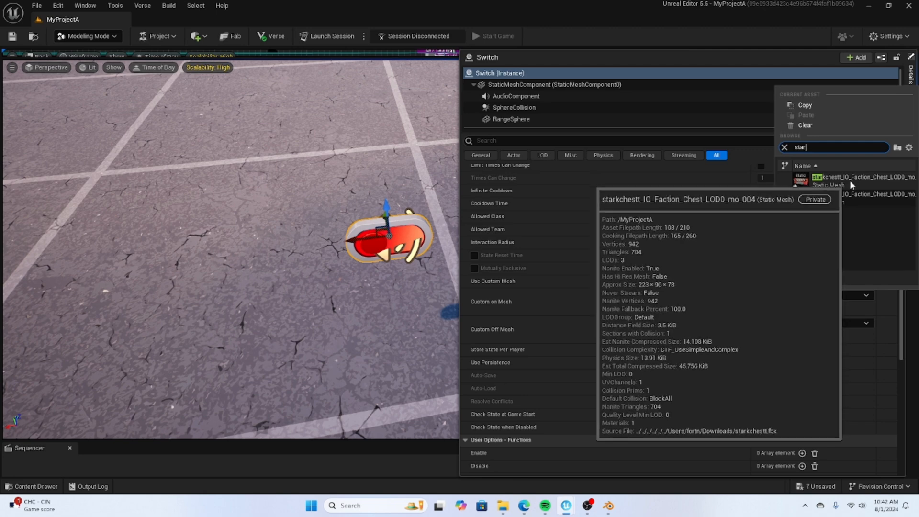
click(824, 183)
scroll(306, 310, down, 5)
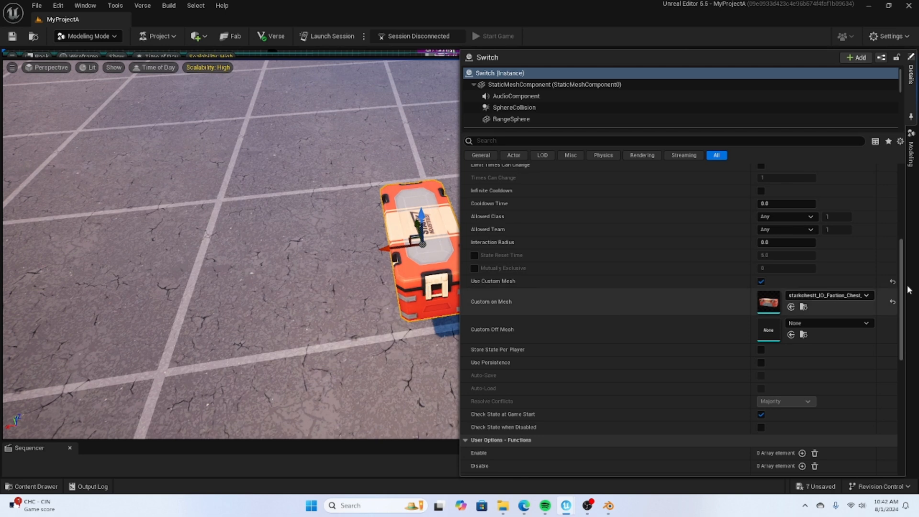
Step: Set the Switch's Custom Off Mesh to the open starkchestt_IO_Faction_Chest mesh and view it in the level
click(813, 323)
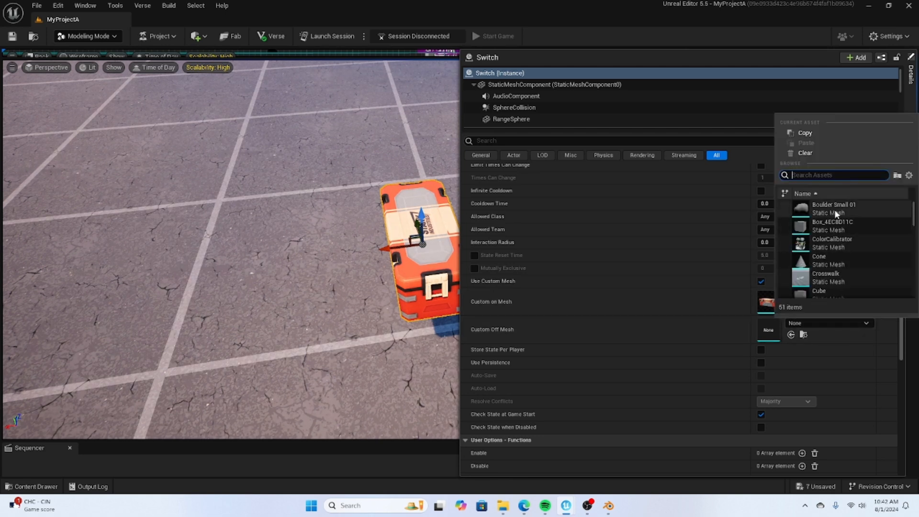
text(star)
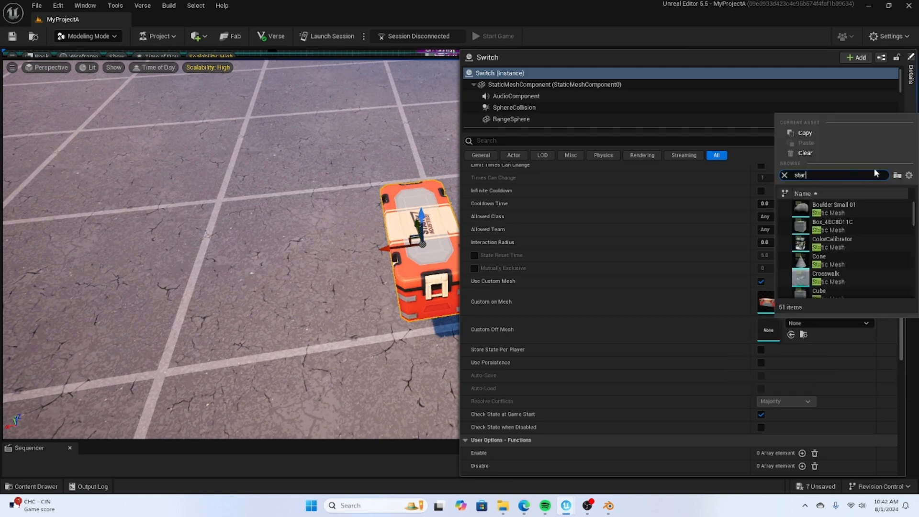
click(836, 229)
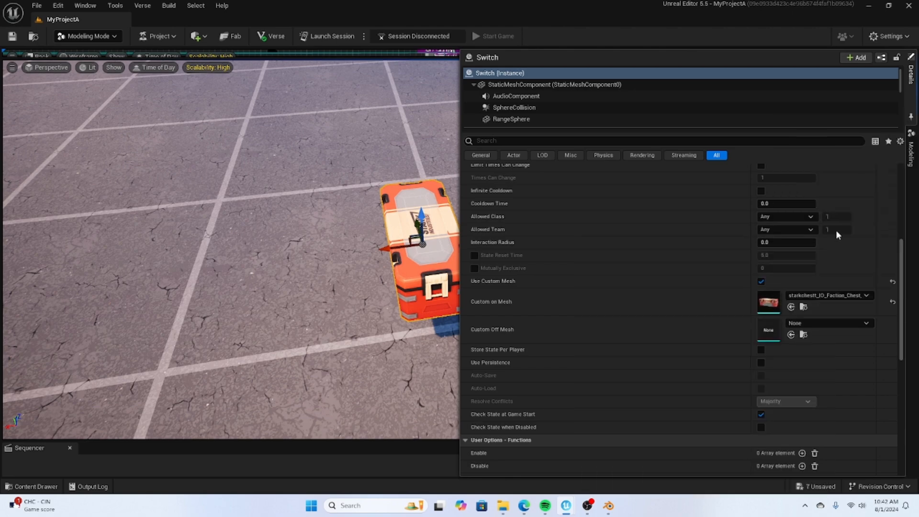
right_drag(443, 290, 434, 289)
key(w)
Step: Turn on Initial State in the Switch's user options so the device starts as the closed chest
click(911, 74)
scroll(711, 274, up, 5)
scroll(716, 429, up, 3)
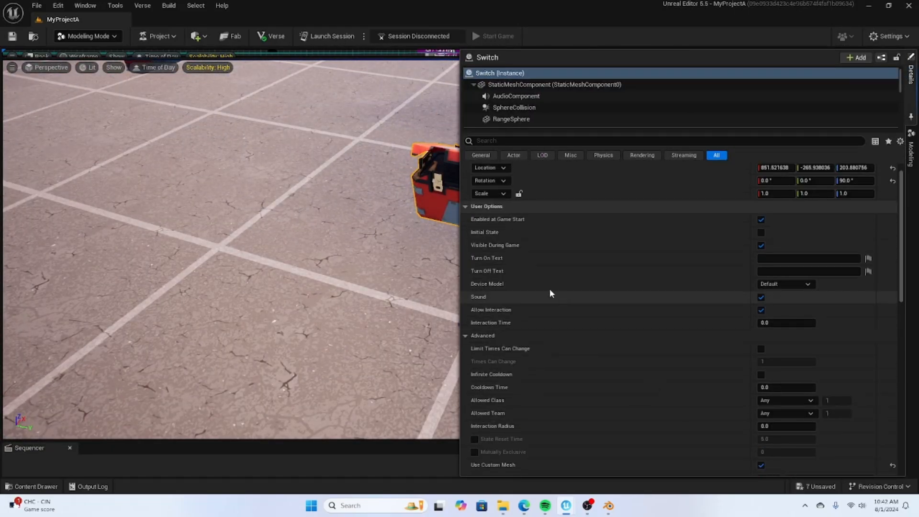
click(761, 233)
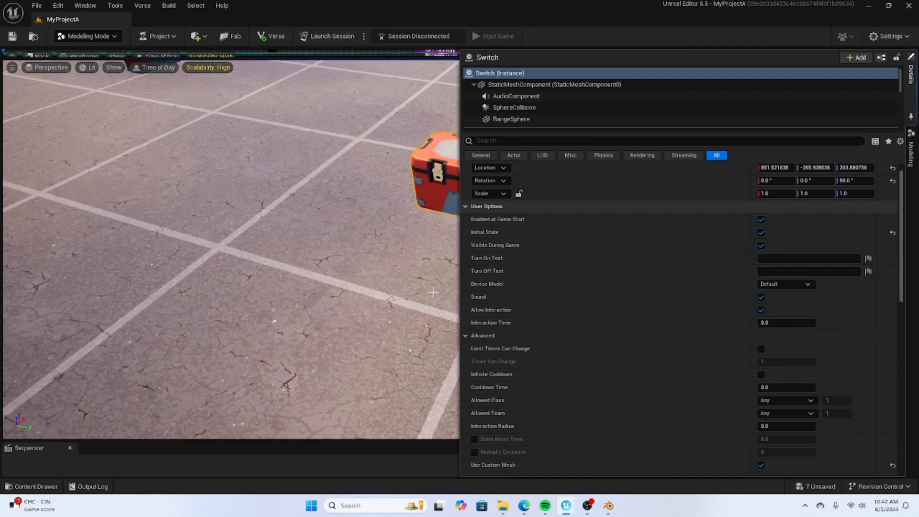
Step: Set the Switch's Turn Off Text to "Search" and look through its remaining options
click(781, 272)
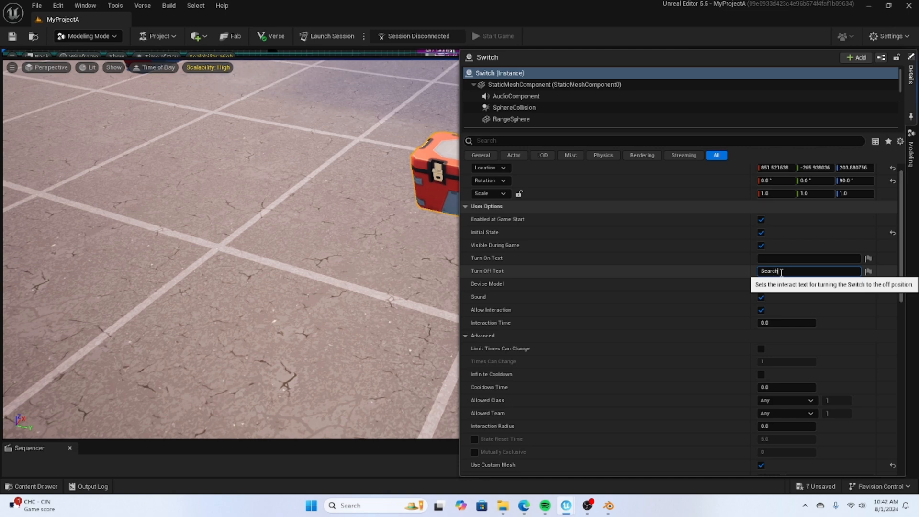
key(Return)
scroll(644, 357, down, 3)
scroll(644, 362, down, 10)
scroll(646, 363, up, 9)
scroll(636, 316, down, 1)
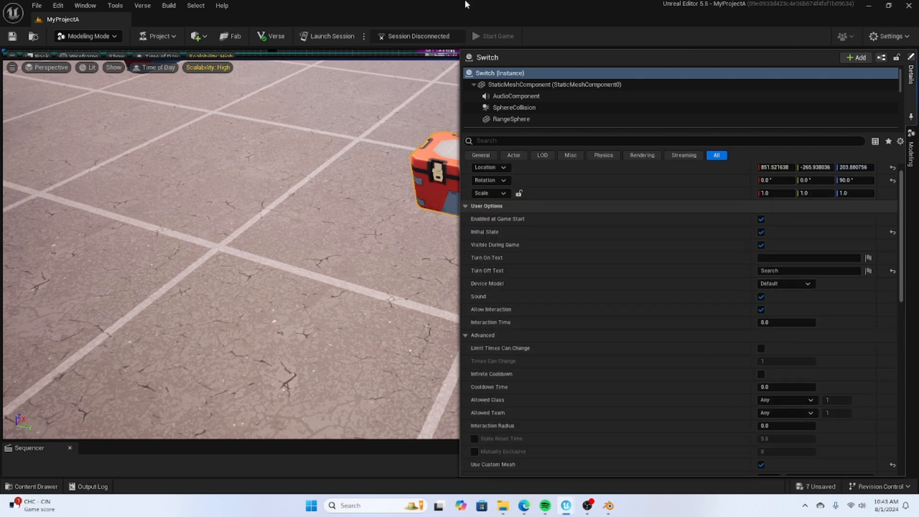
scroll(621, 316, up, 1)
scroll(190, 362, up, 1)
Step: Lower the chest-shaped Switch device vertically until it rests on the floor
right_drag(332, 203, 430, 203)
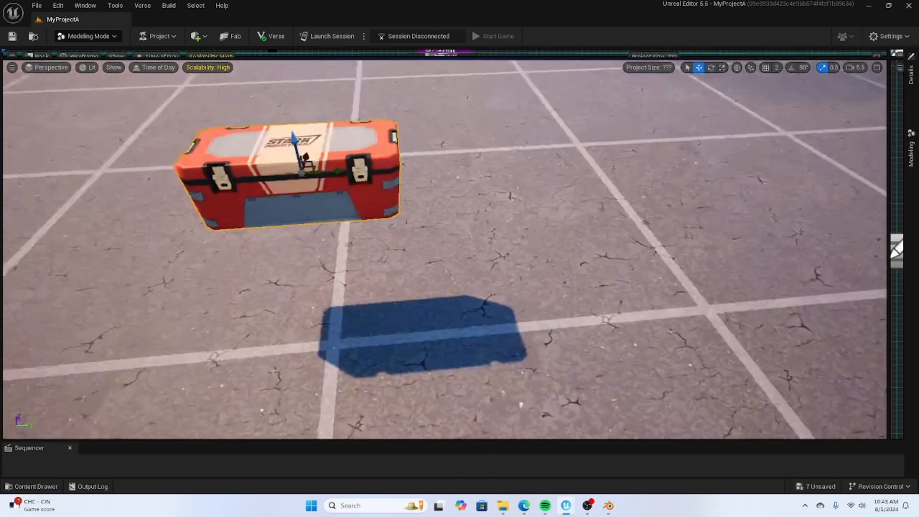
scroll(332, 203, down, 4)
right_drag(332, 203, 430, 202)
scroll(332, 203, up, 4)
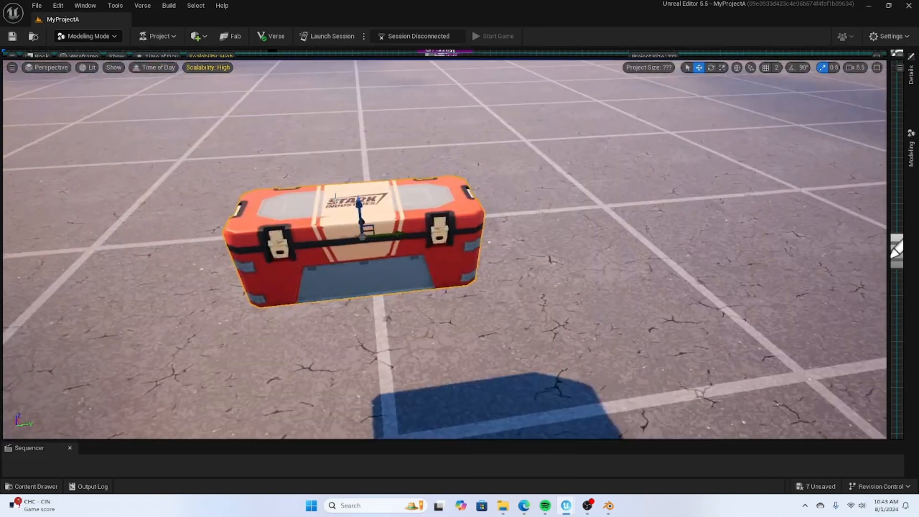
drag(360, 205, 373, 331)
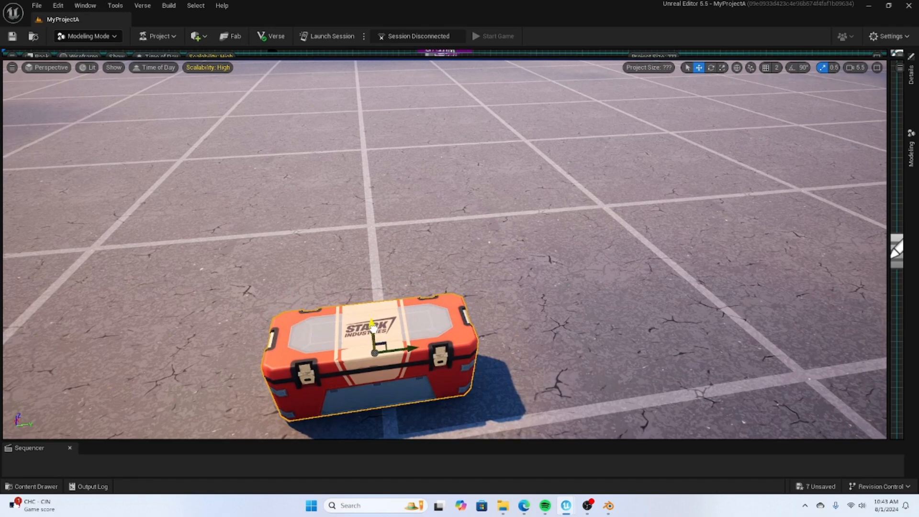
key(s)
mouse_move(498, 369)
right_down()
mouse_move(474, 369)
mouse_move(598, 411)
mouse_move(482, 374)
right_up()
key(s)
key(w)
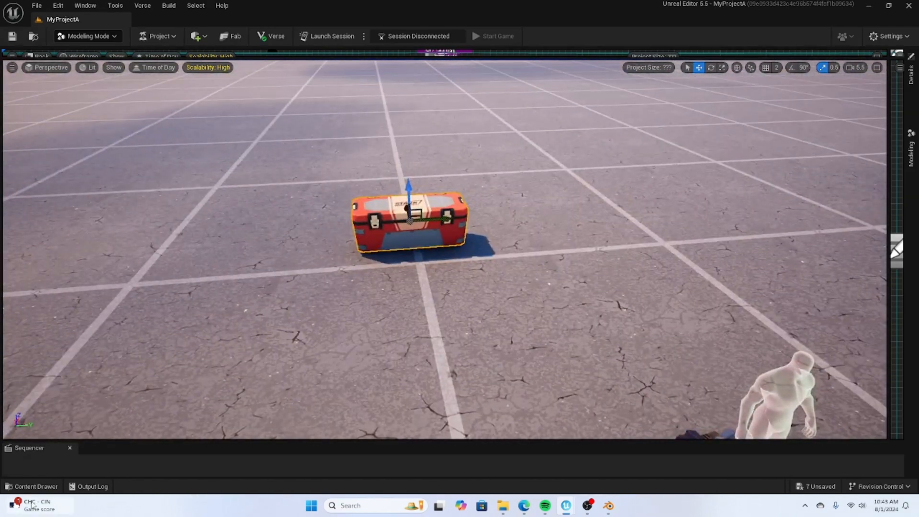
Step: Find the Item Granter device across all content and place it on the floor beside the chest
click(31, 486)
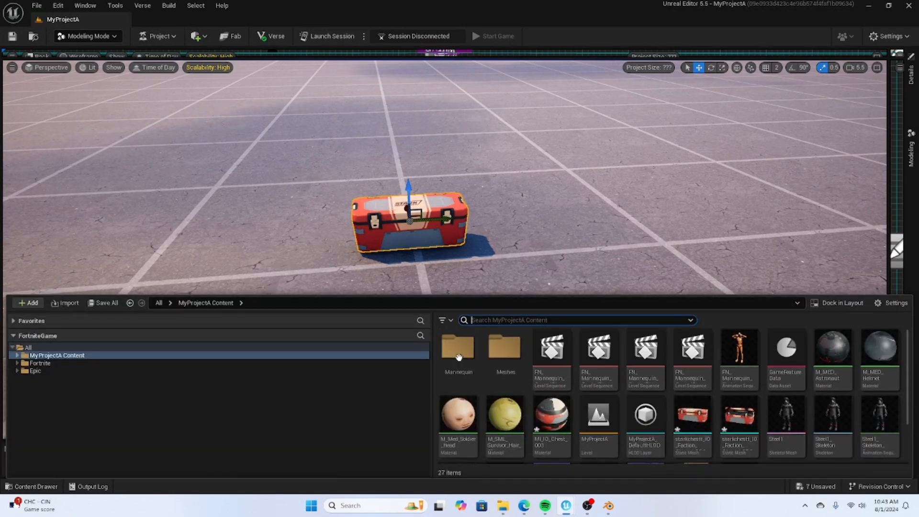
text(item)
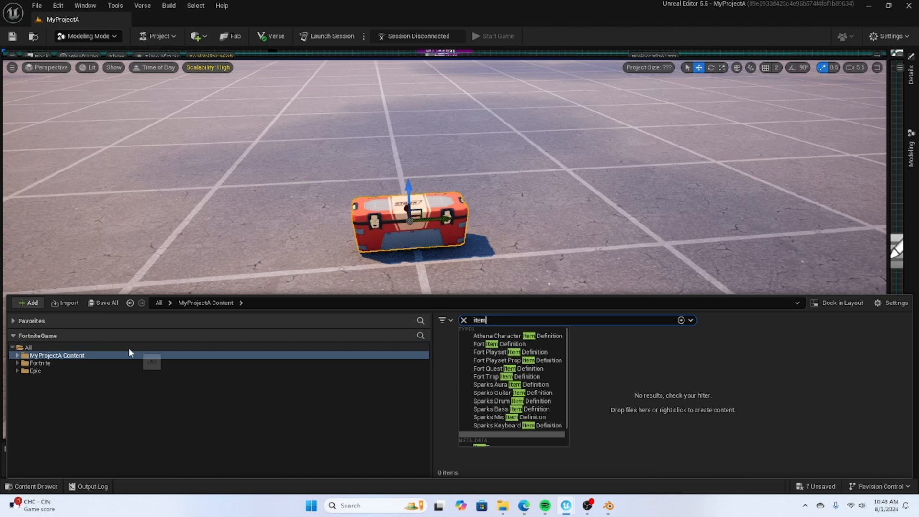
click(276, 346)
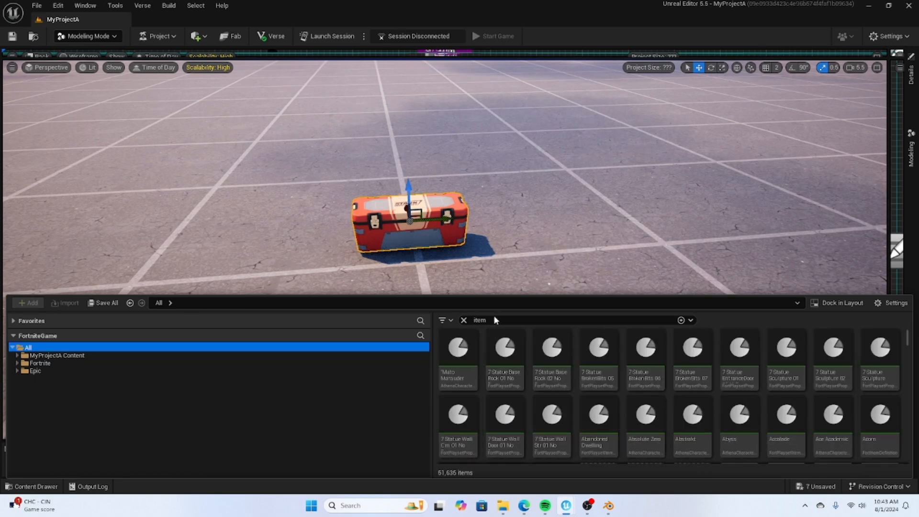
click(496, 320)
text(grante)
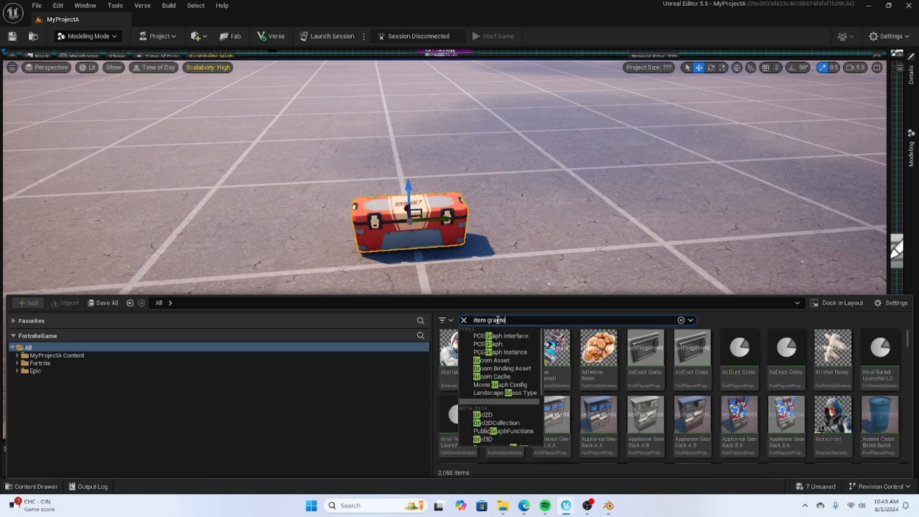
text(r)
drag(455, 373, 577, 287)
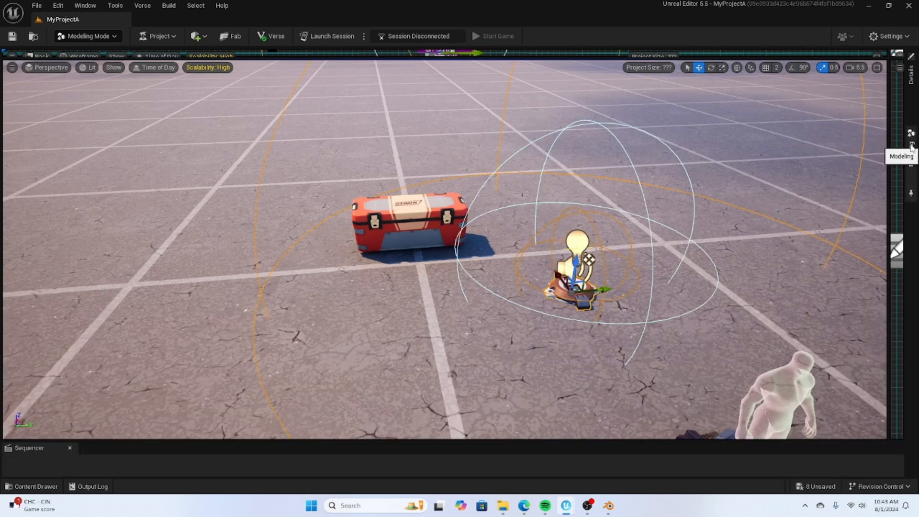
scroll(590, 290, up, 1)
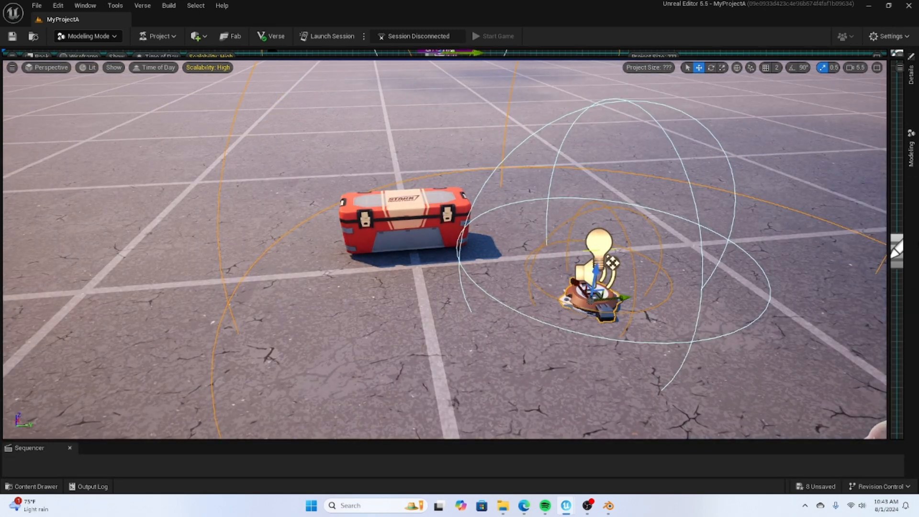
Step: Bind the Item Granter's Cycle to Random Item function to the Switch's On Turned Off event
click(909, 91)
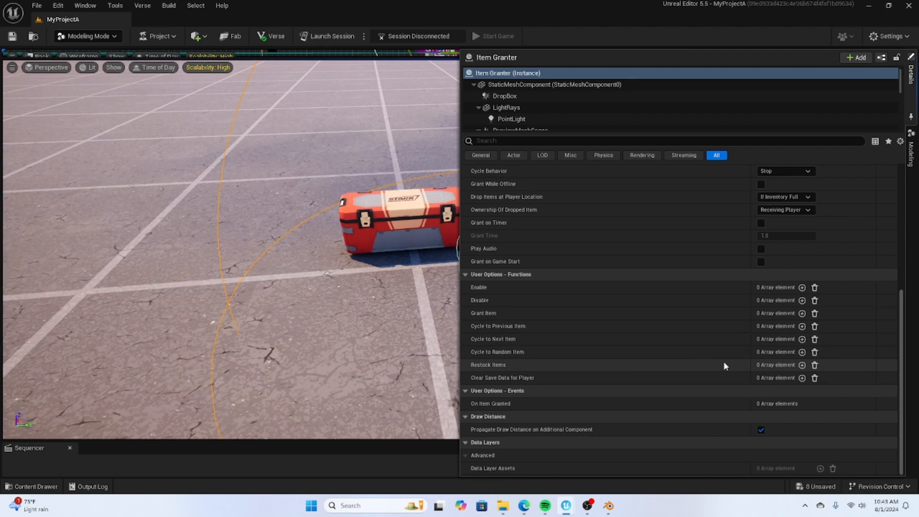
click(803, 363)
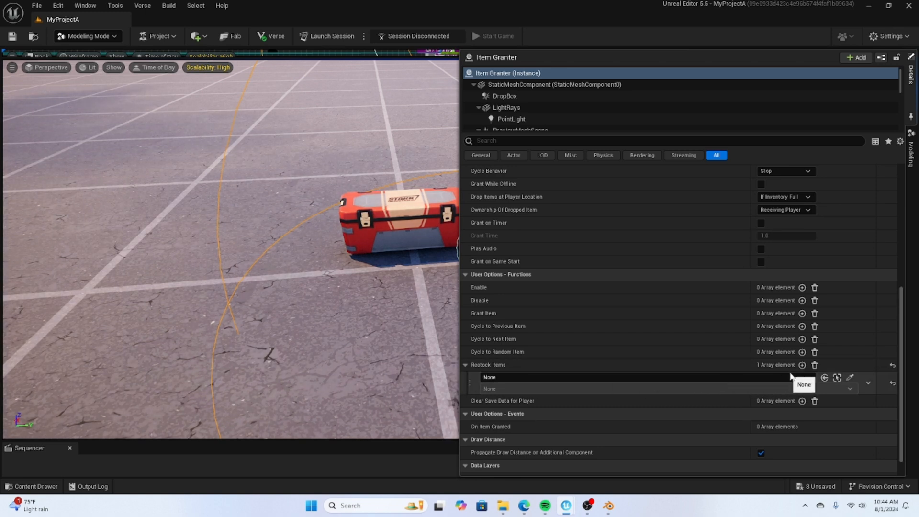
click(815, 364)
click(801, 352)
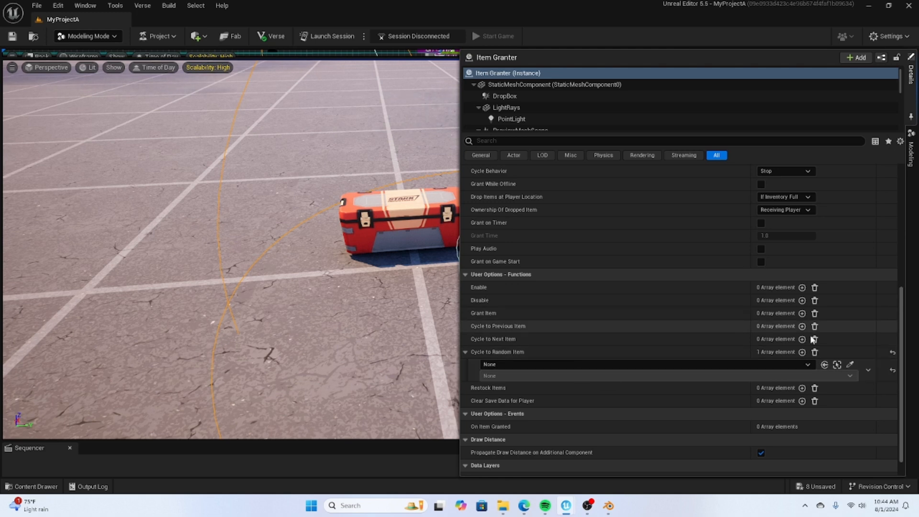
click(774, 364)
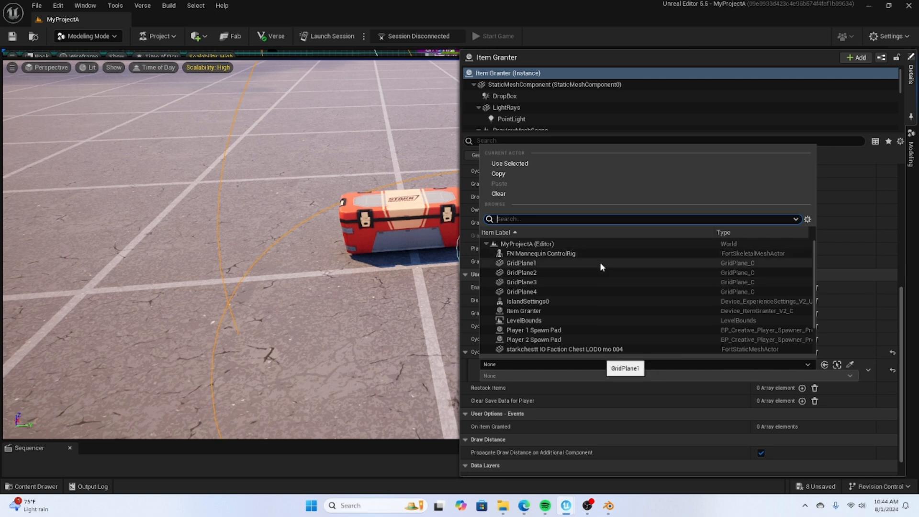
text(swit)
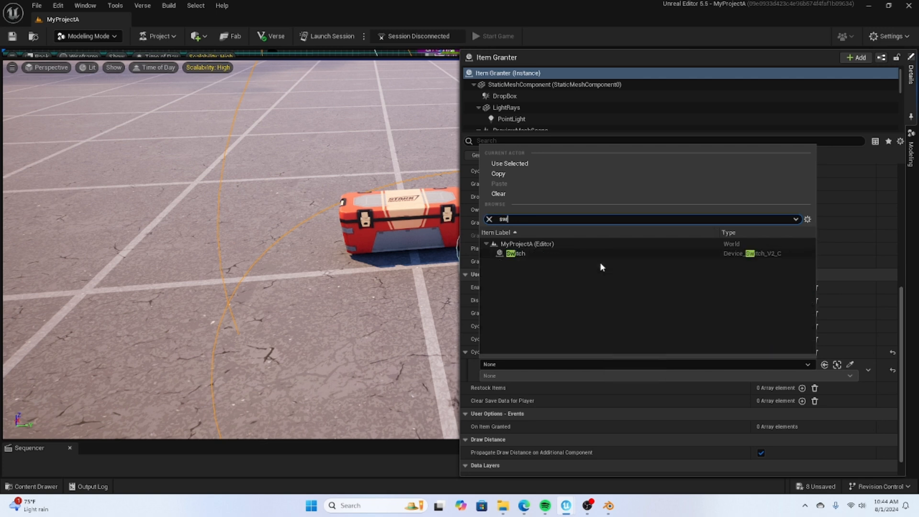
click(531, 251)
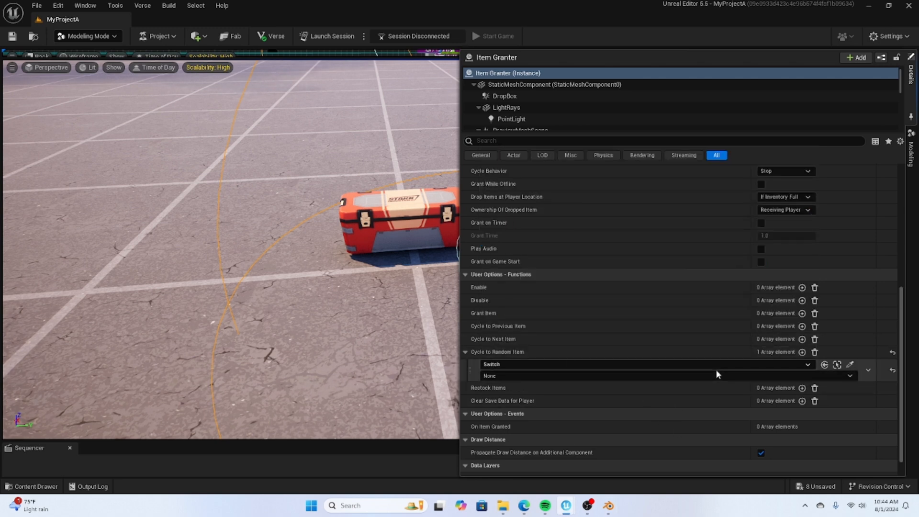
click(727, 377)
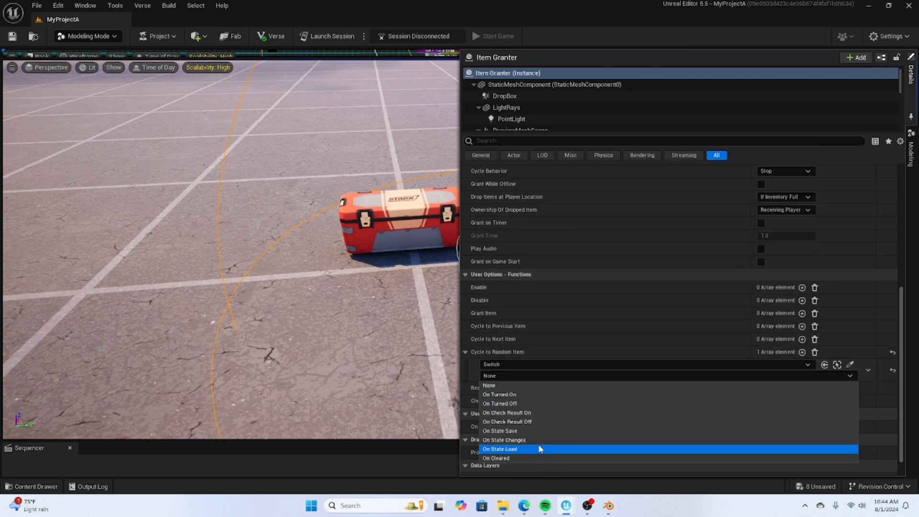
click(533, 404)
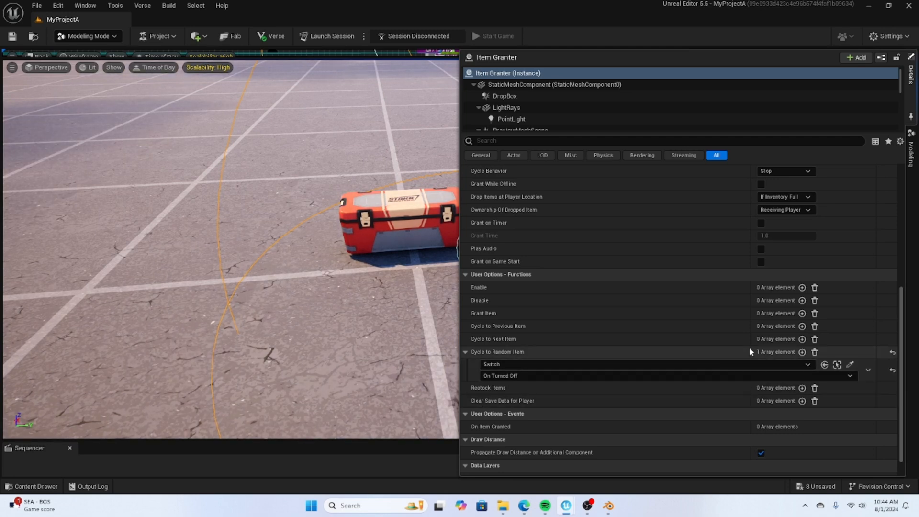
Step: Add an entry to the Item Granter's Item List and set its item definition to Tactical Shotgun
scroll(646, 346, up, 10)
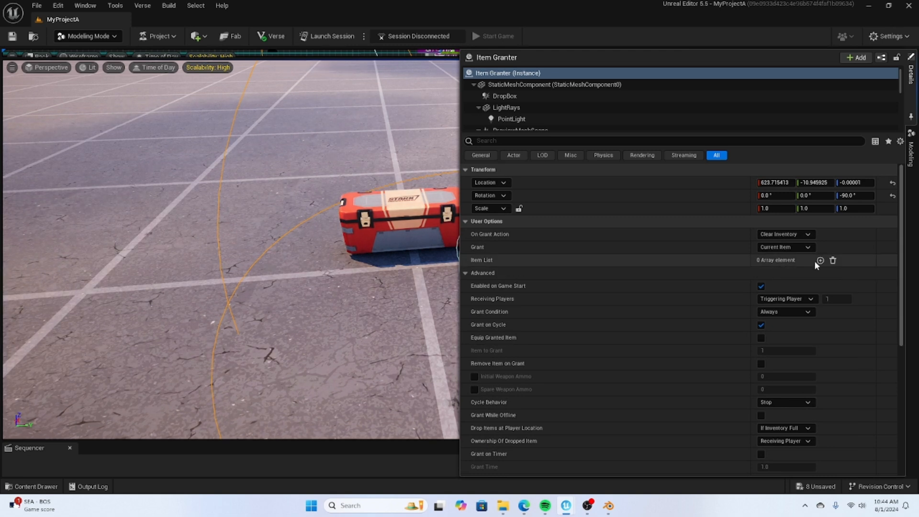
click(819, 260)
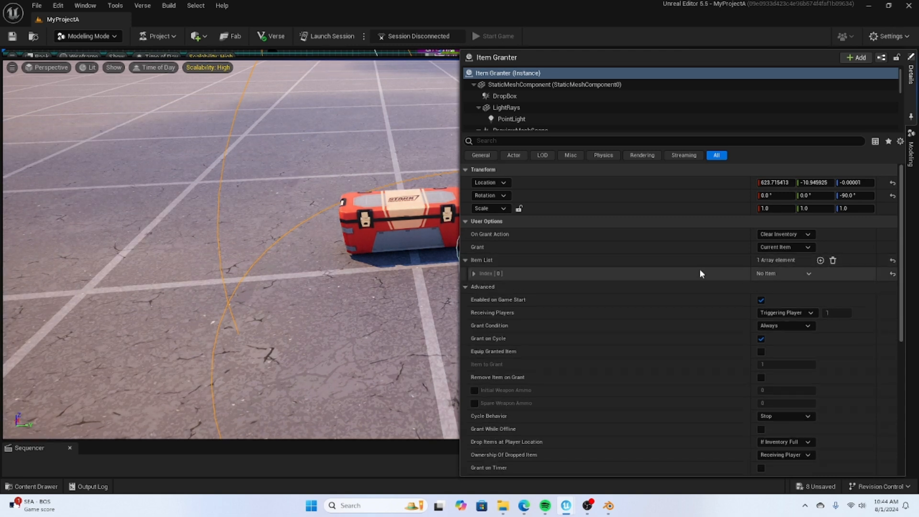
click(473, 274)
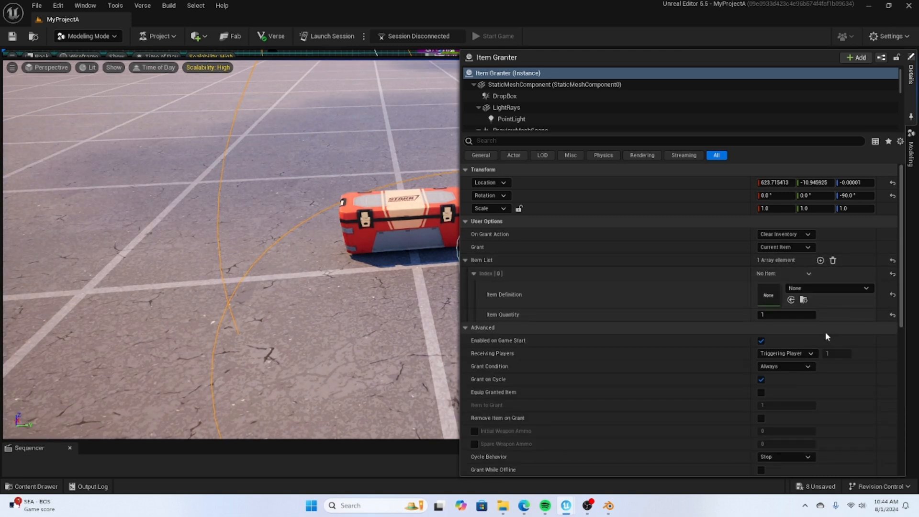
click(812, 289)
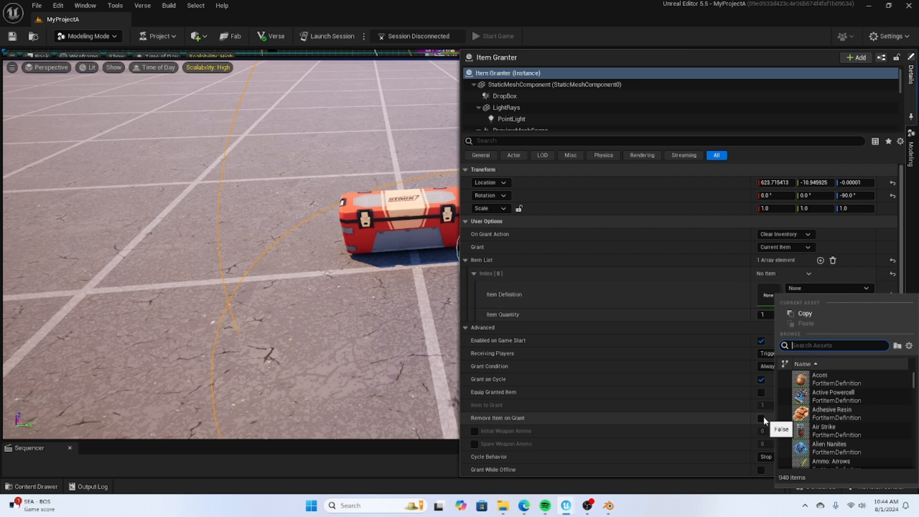
text(tac)
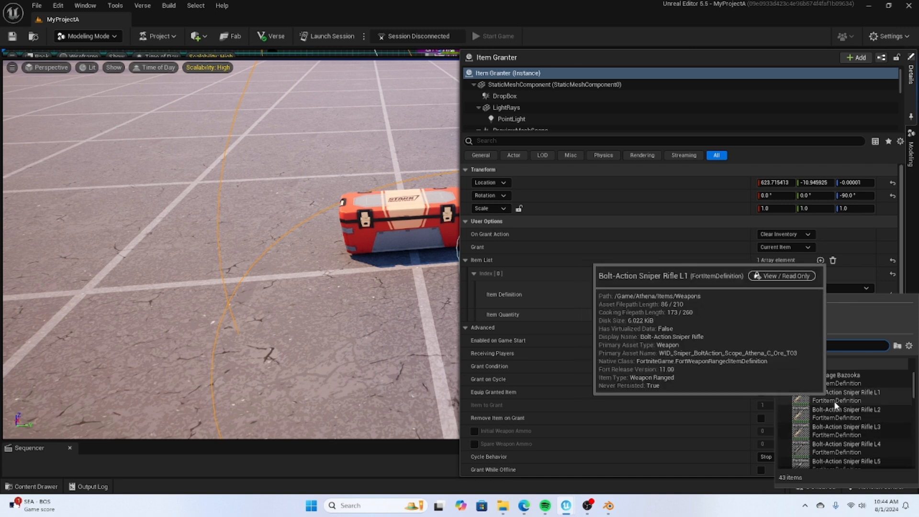
text(sh)
key(BackSpace)
key(BackSpace)
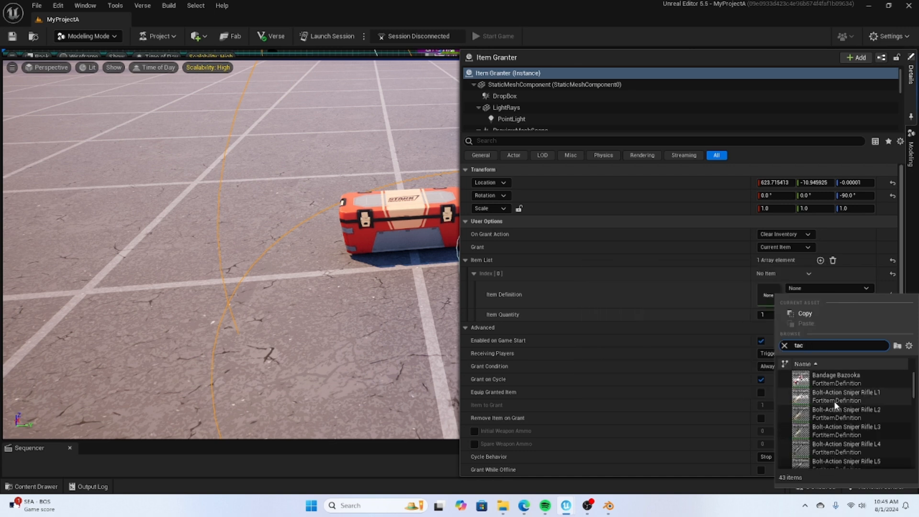
text(shotgun)
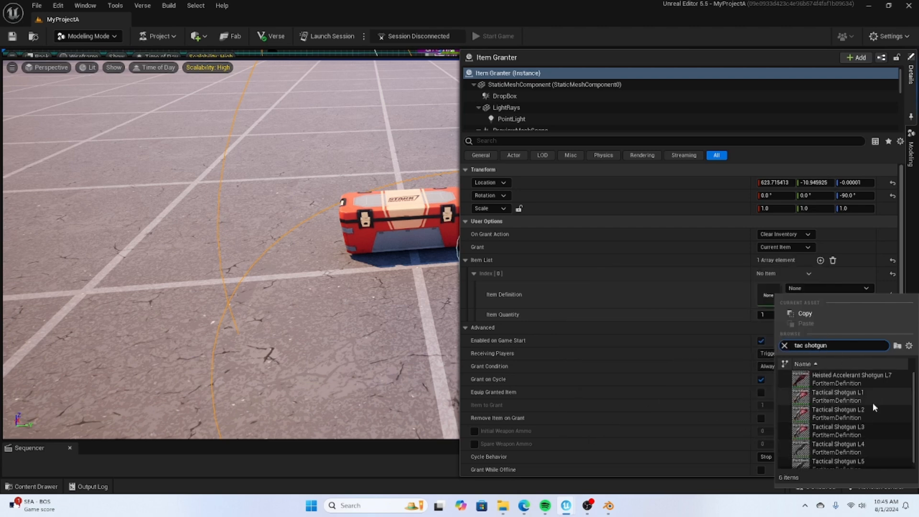
click(872, 403)
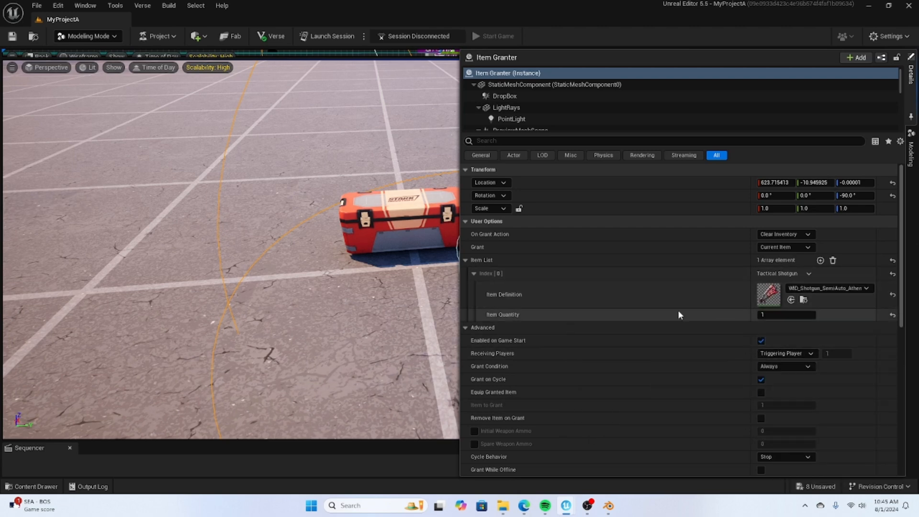
Step: Add a second Item List entry set to Hammer Pump Shotgun and review the granter's remaining options
click(820, 260)
click(818, 343)
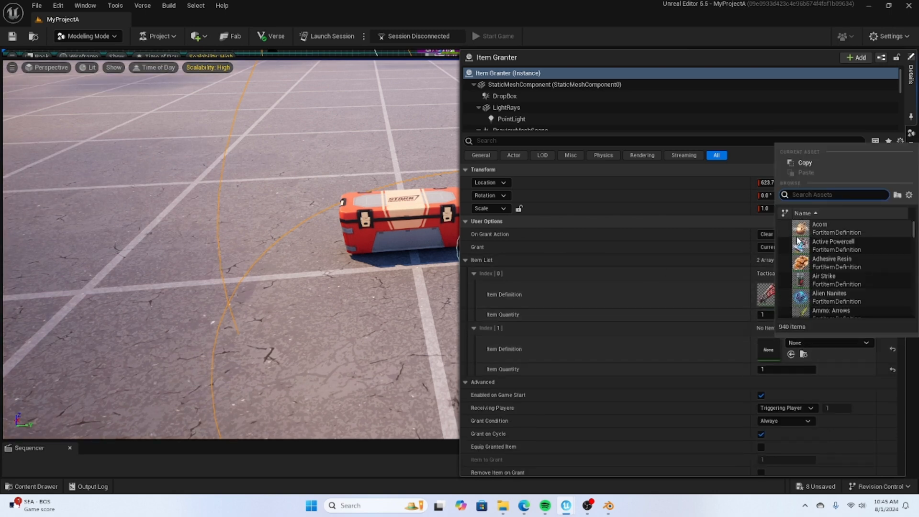
text(pump)
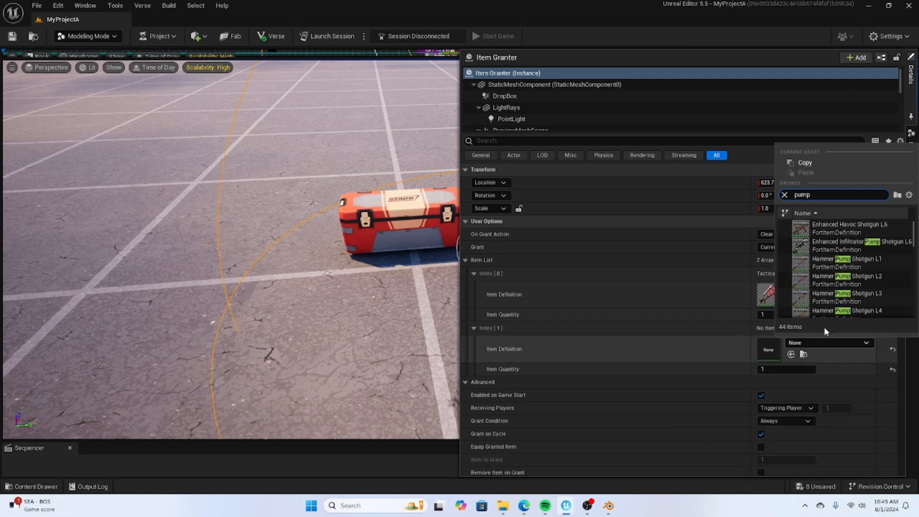
click(808, 292)
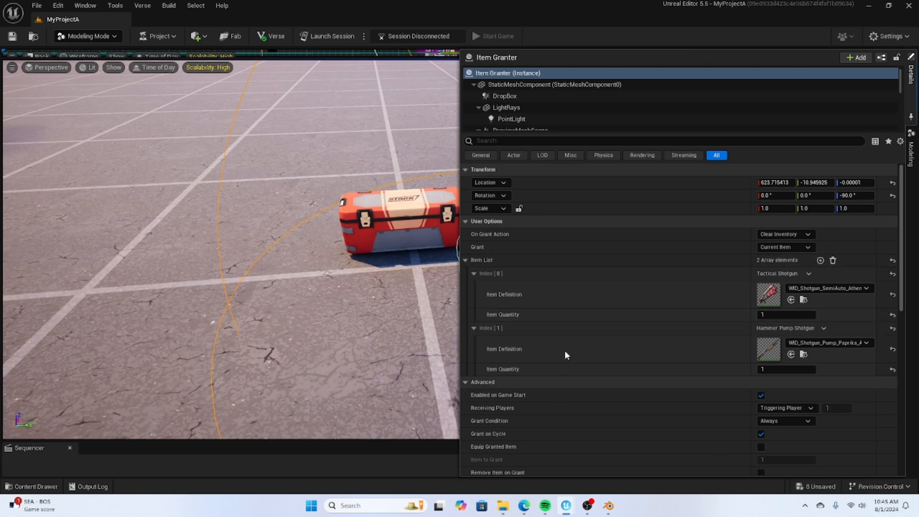
scroll(767, 290, down, 10)
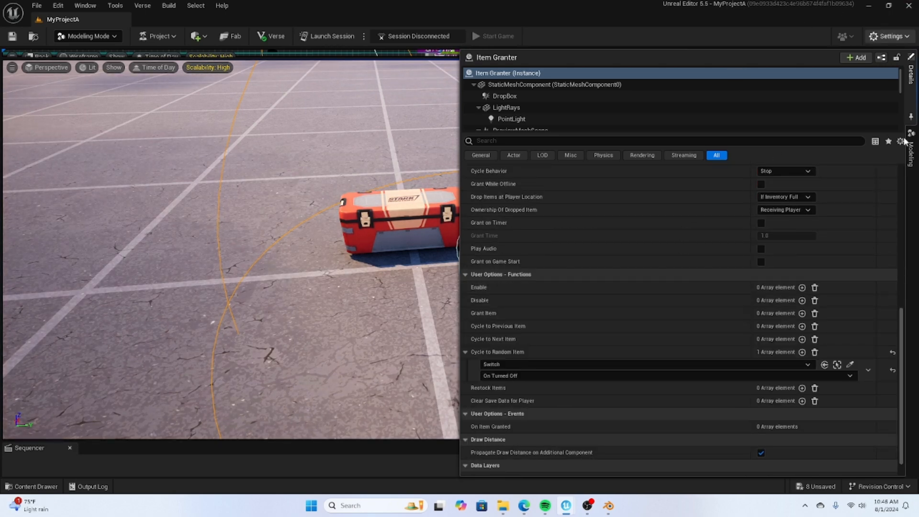
scroll(595, 239, down, 1)
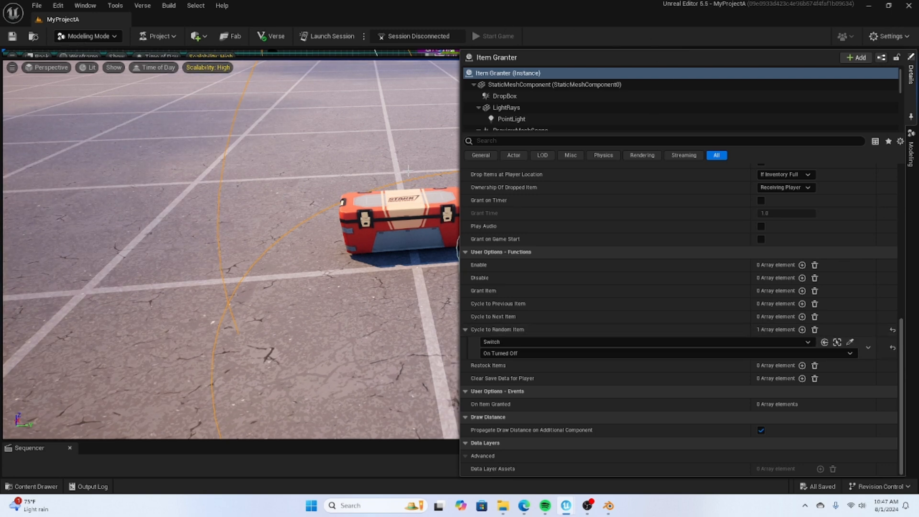
Step: Delete two unneeded objects from the level
right_drag(422, 236, 516, 262)
scroll(516, 261, up, 1)
click(482, 224)
right_drag(274, 160, 201, 123)
click(376, 200)
key(Delete)
click(335, 207)
key(Delete)
right_drag(356, 195, 425, 208)
click(421, 258)
click(608, 341)
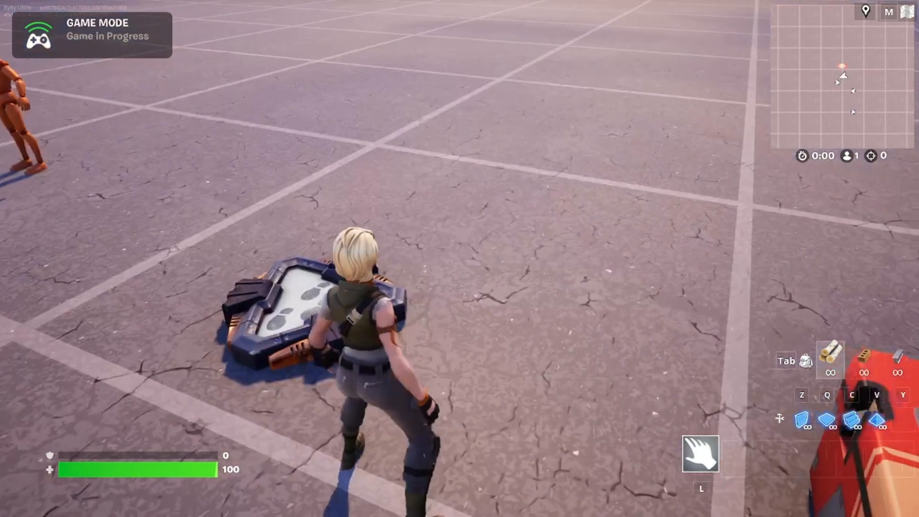
Step: Run the player character to the closed chest in the playtest and look at it from several sides
key(w)
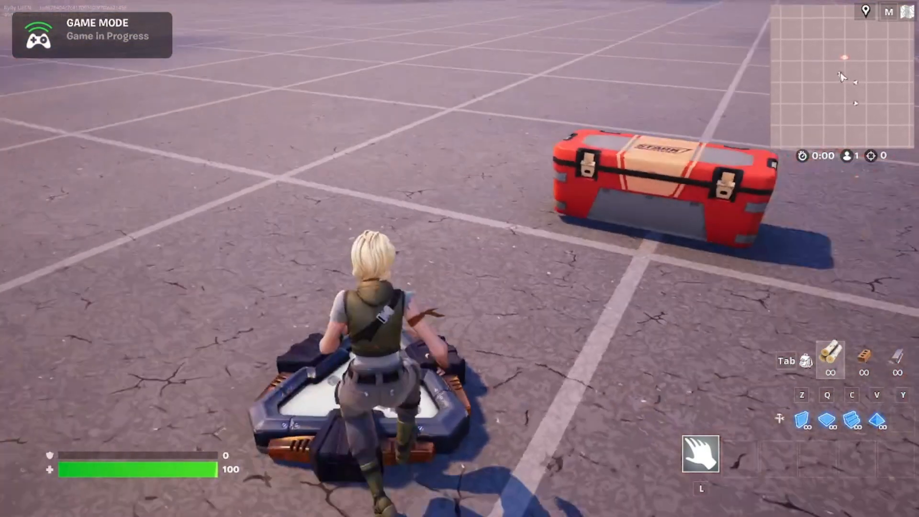
key(w)
key(w)
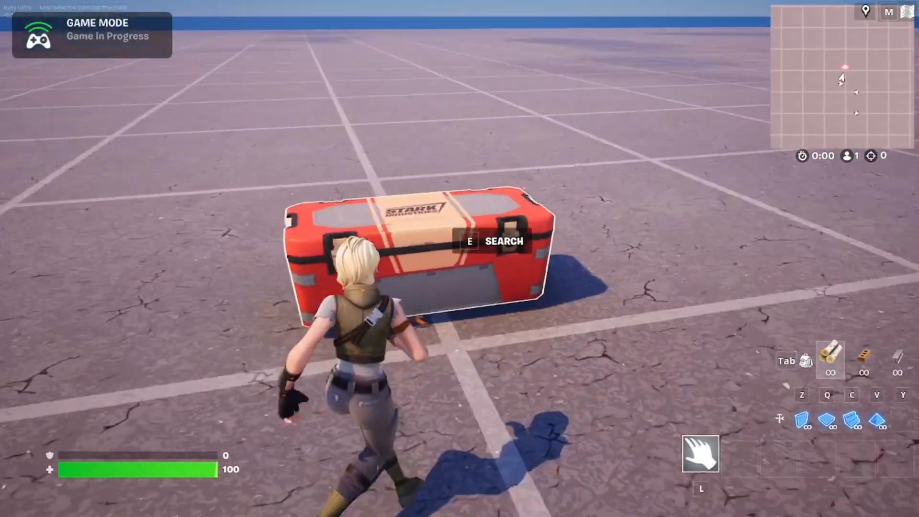
key(a)
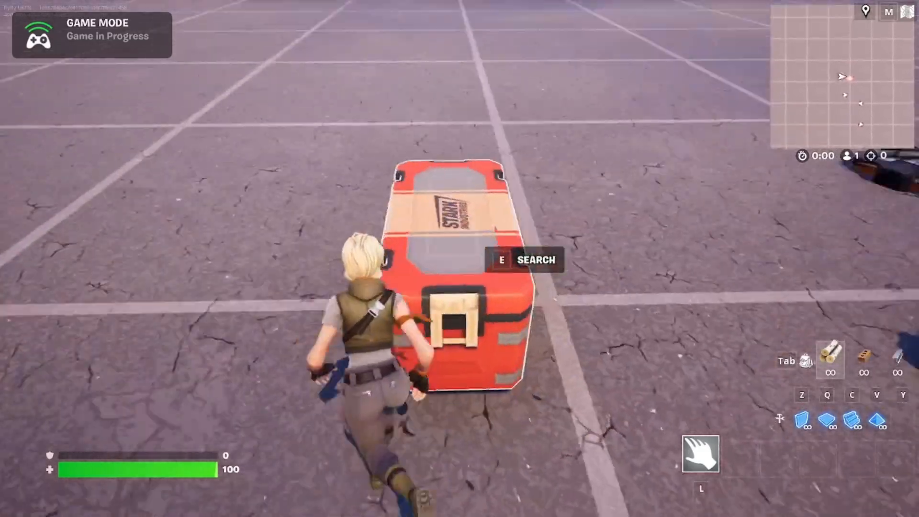
key(w)
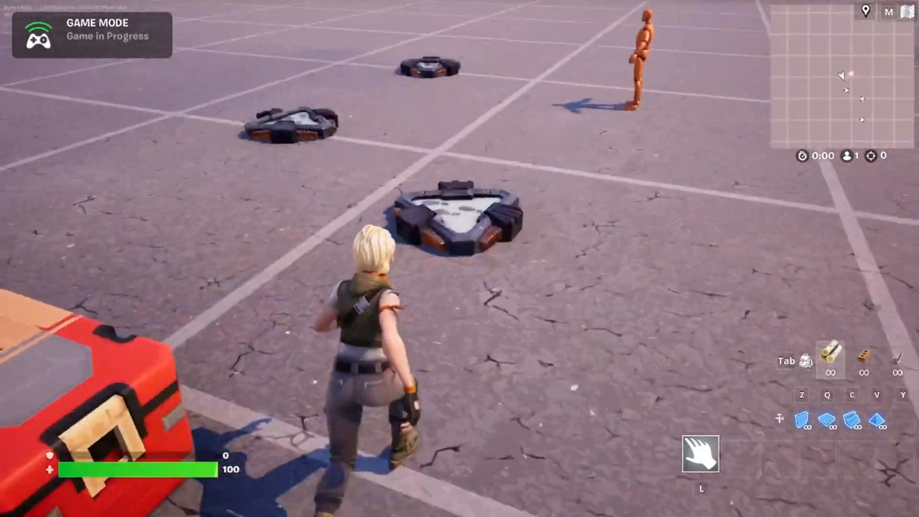
key(w)
key(s)
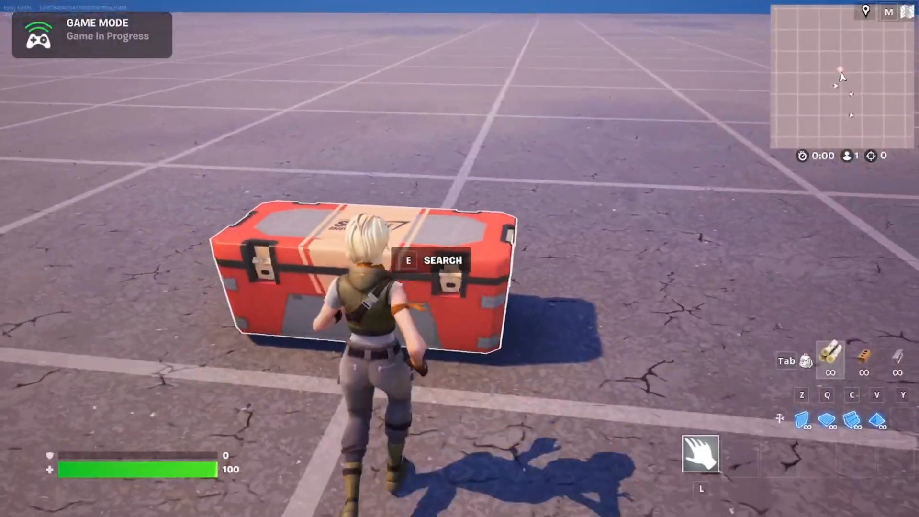
Step: Search the chest in the playtest to test its opening and item grant, and view it from the front
key(a)
key(a)
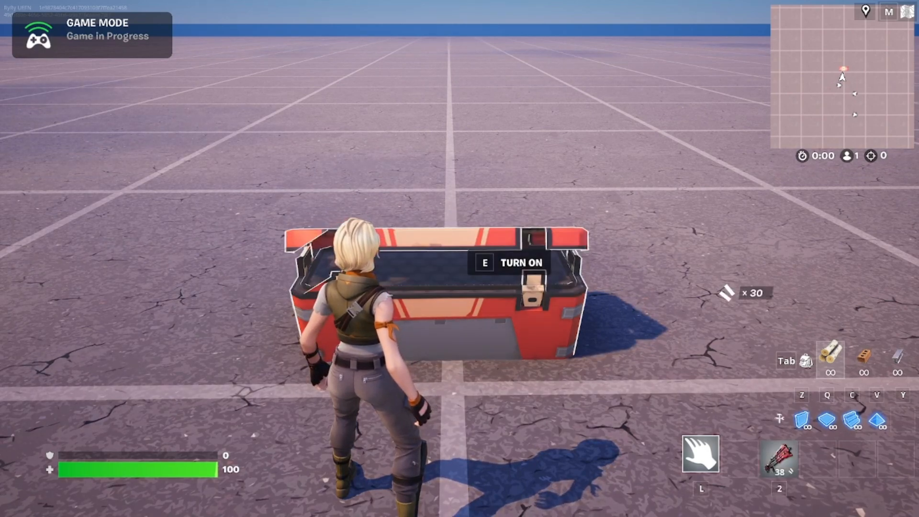
key(s)
key(d)
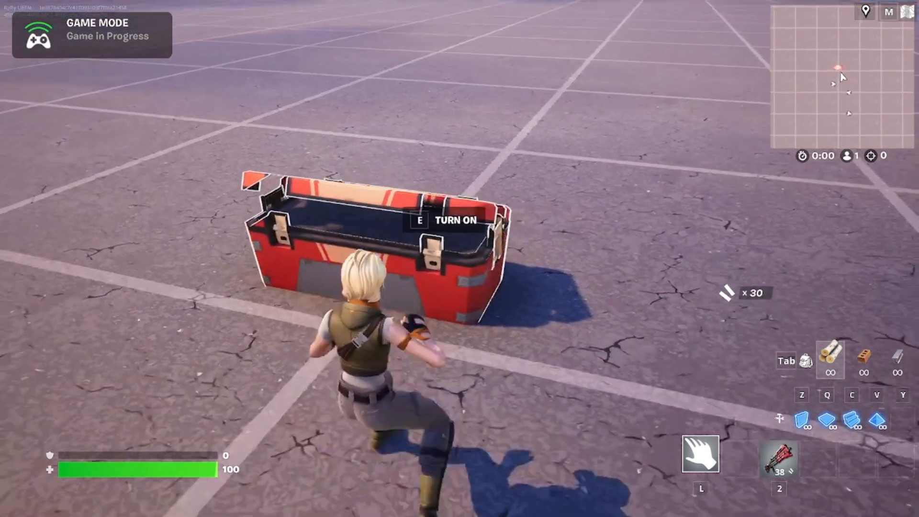
Step: Walk the player character around the open chest in the playtest and view it from the side and front
key(a)
key(w)
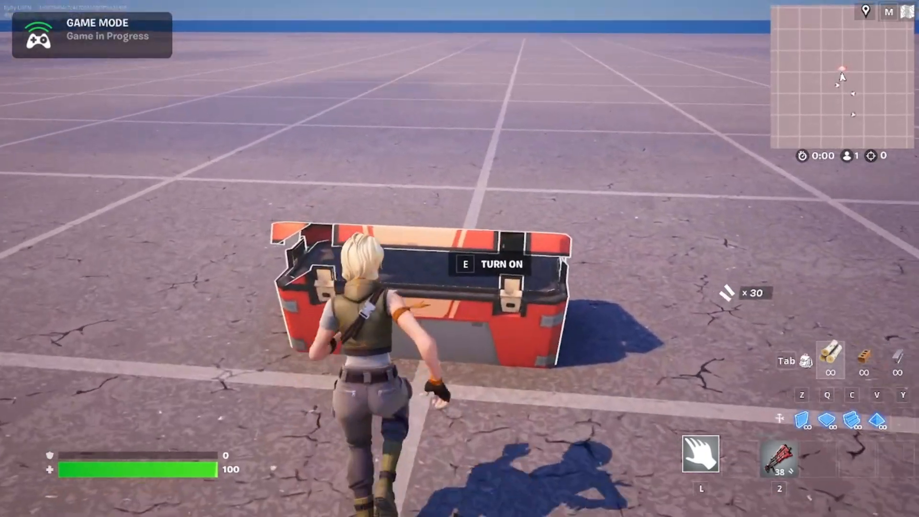
key(a)
key(s)
key(d)
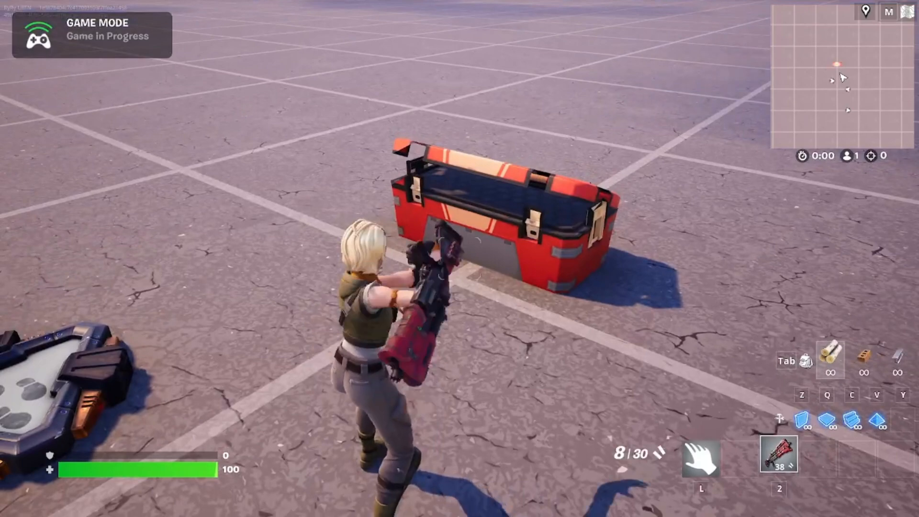
key(w)
key(a)
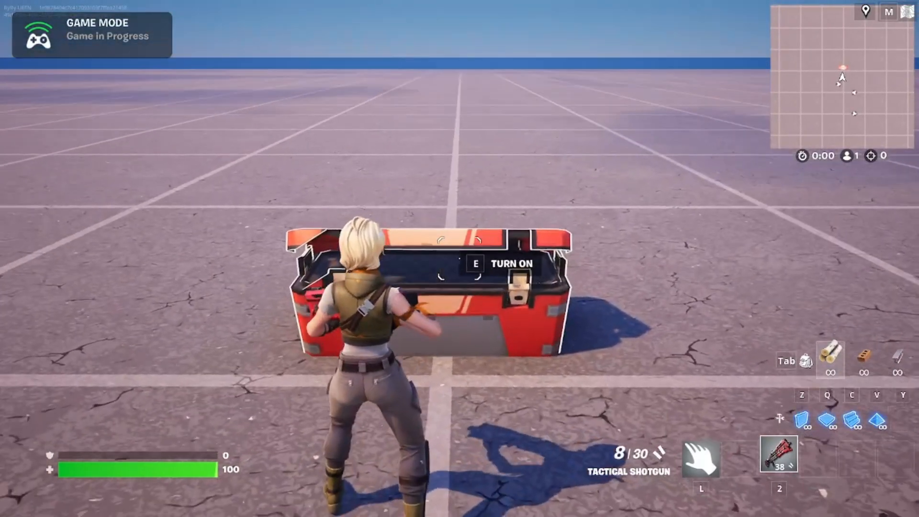
Step: Close the chest and search it again in the playtest, and walk around it with the granted shotgun in hand
key(e)
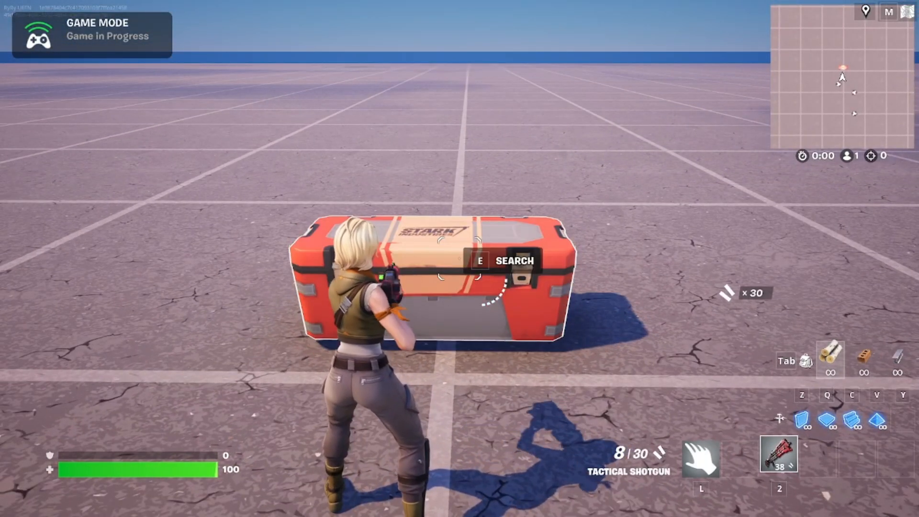
key(d)
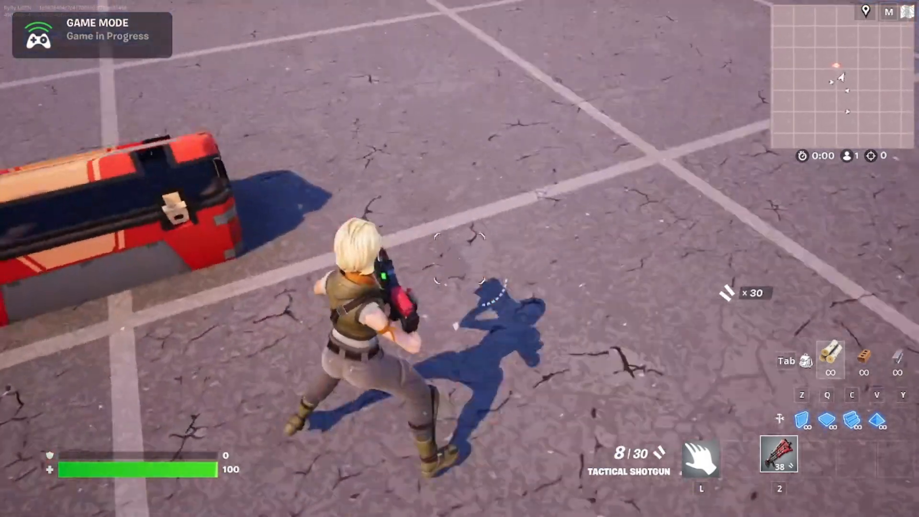
key(a)
key(a)
key(w)
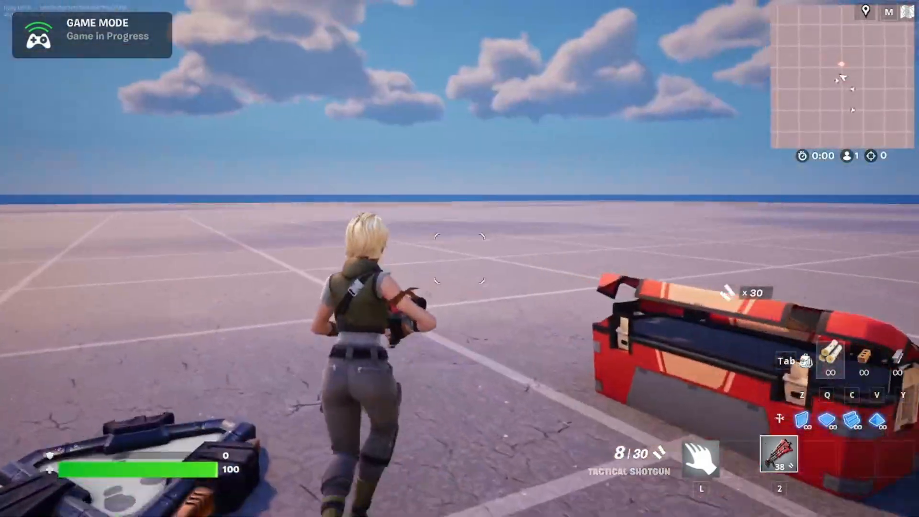
key(a)
key(w)
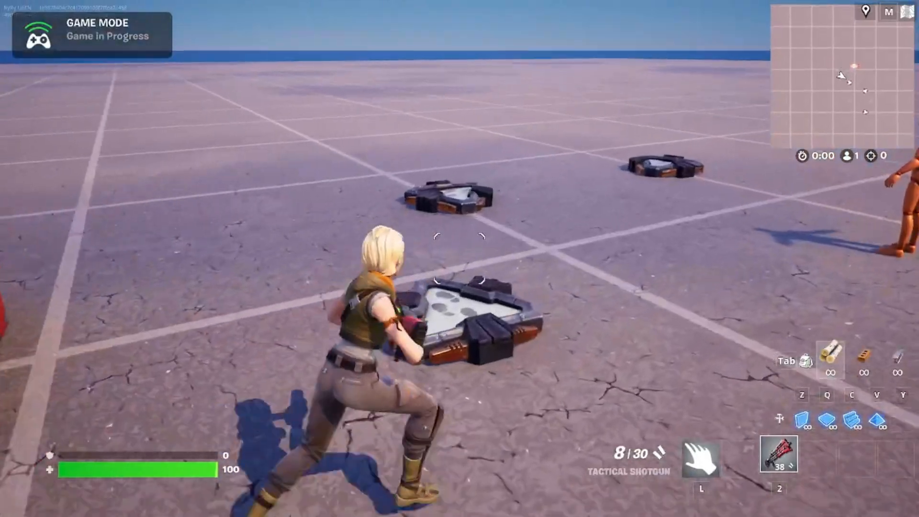
Step: Close and search the chest several more times in quick succession to test the random shotgun grant
key(d)
key(e)
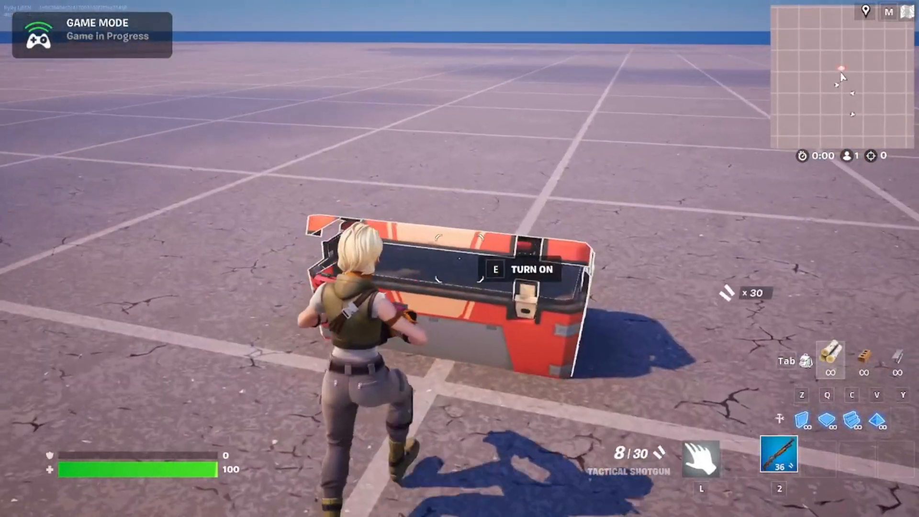
key(d)
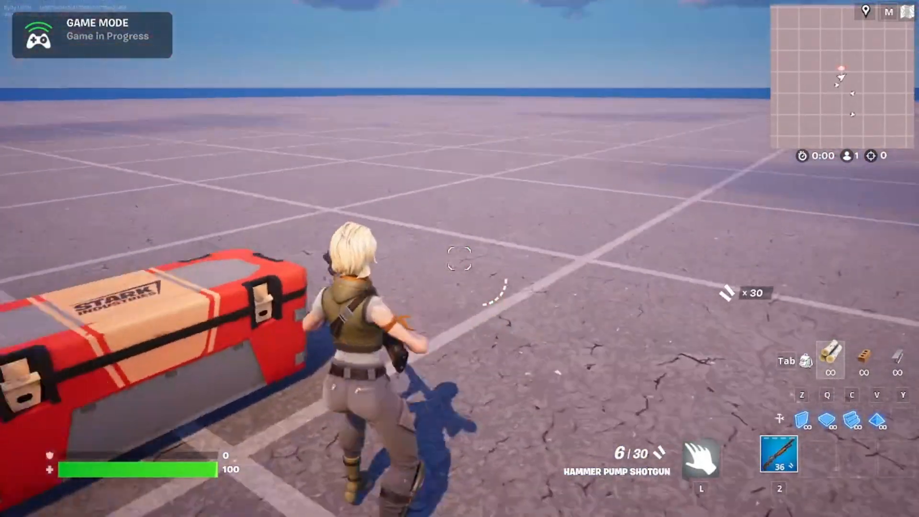
key(e)
key(e)
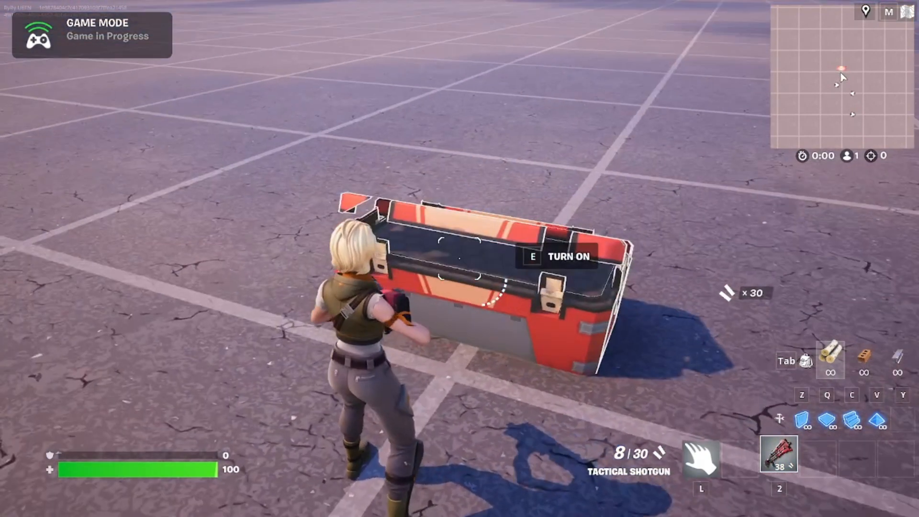
key(e)
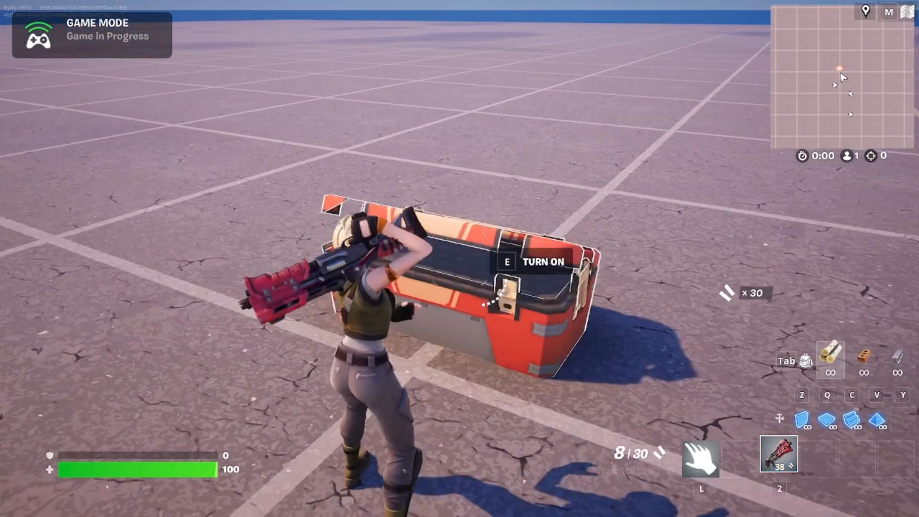
Step: View the open chest from farther away, repeat the close-and-search test from its front, and back away from it
key(d)
key(s)
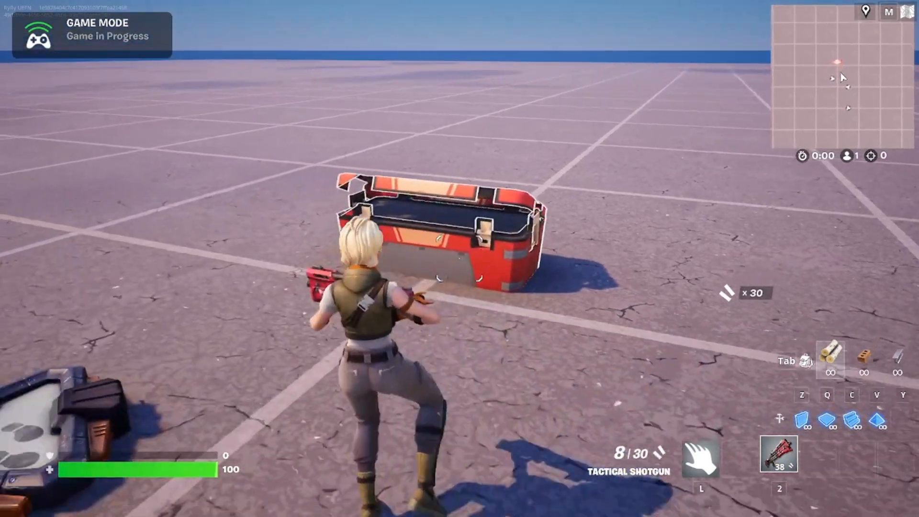
key(a)
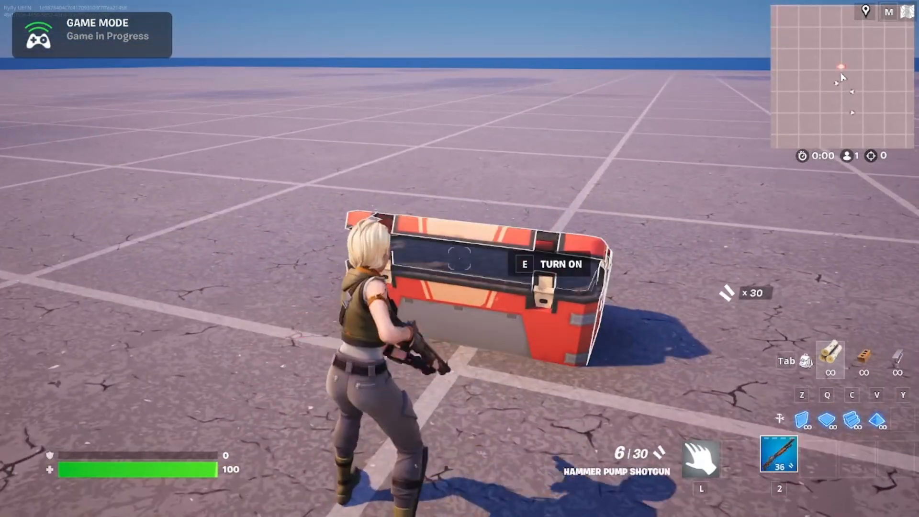
key(a)
key(e)
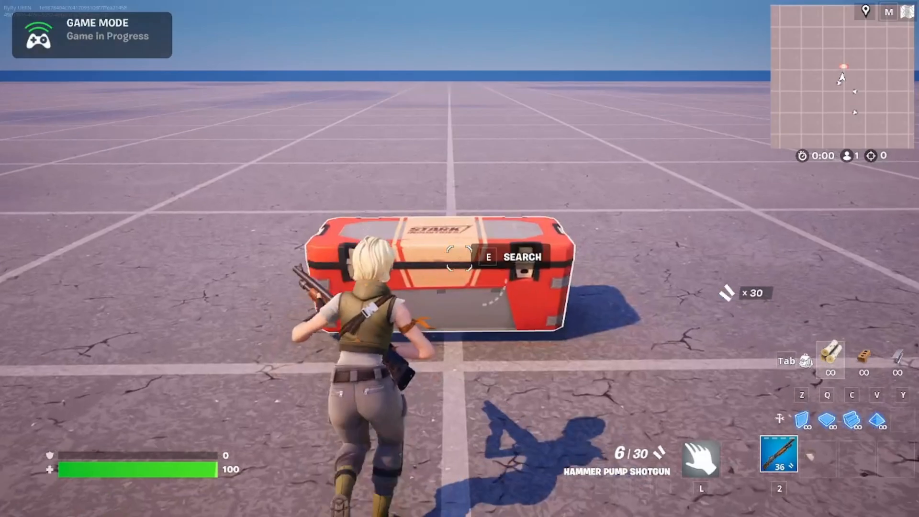
key(a)
key(s)
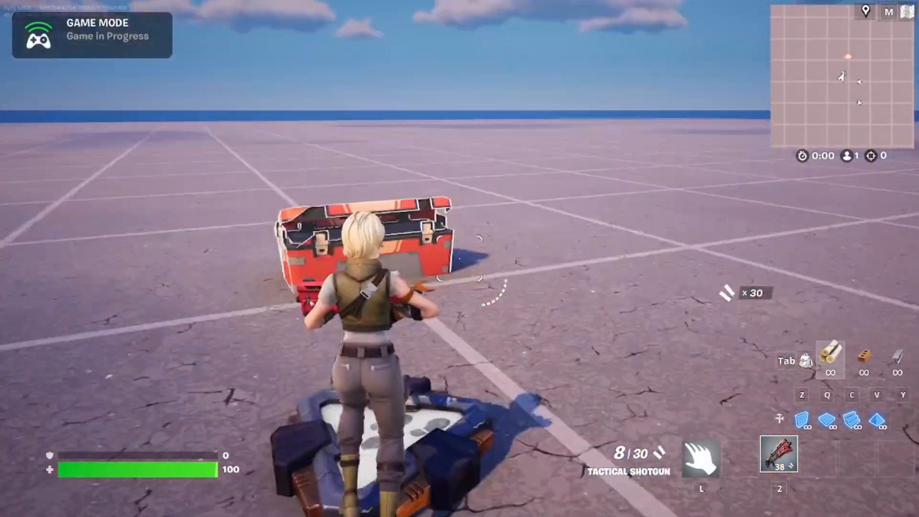
key(w)
key(space)
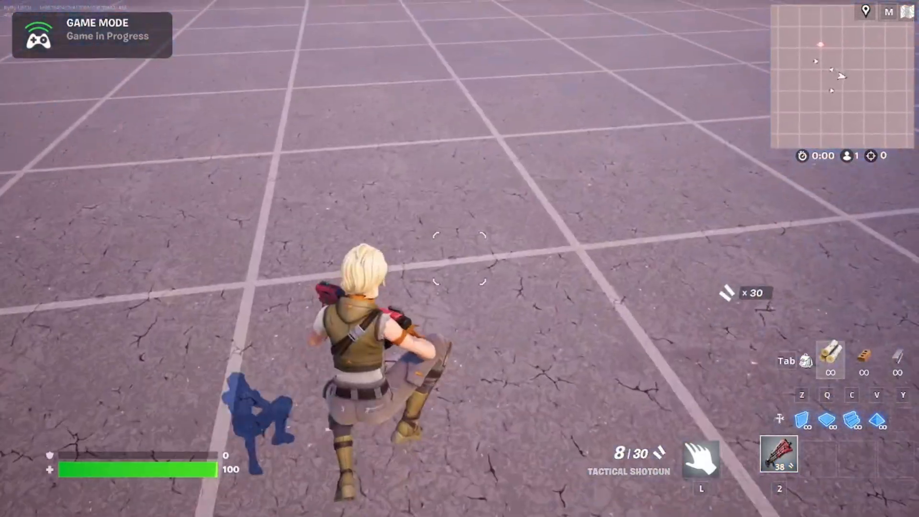
key(w)
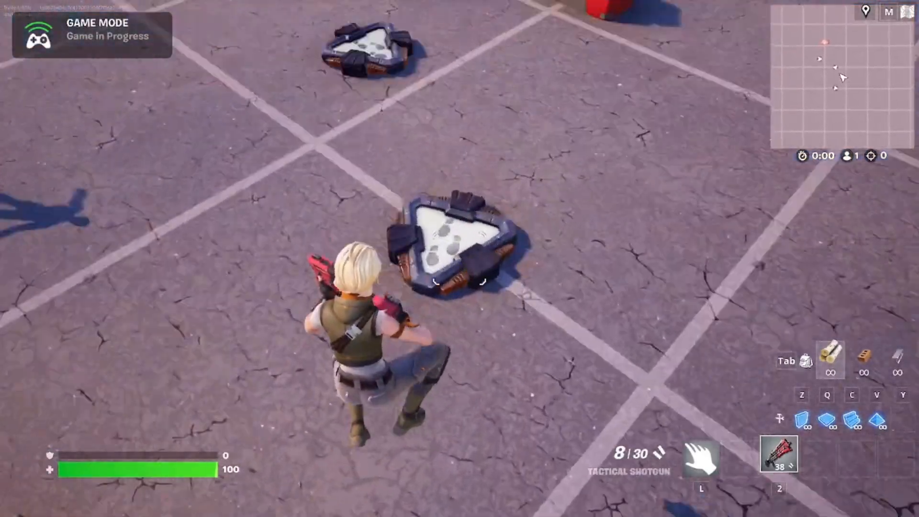
key(w)
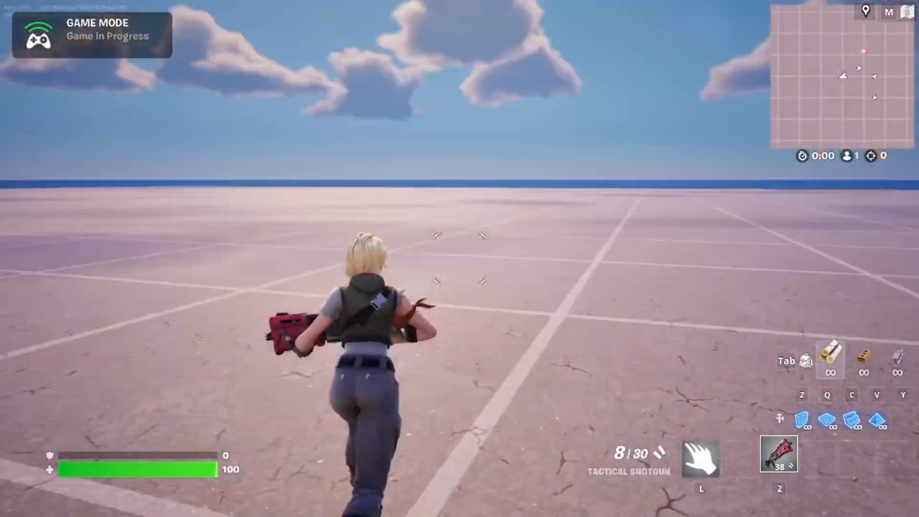
key(w)
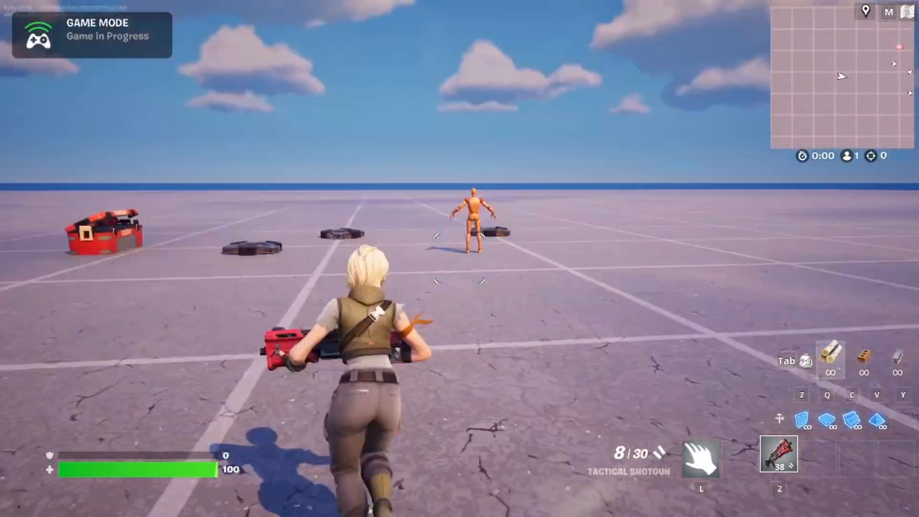
key(w)
key(w)
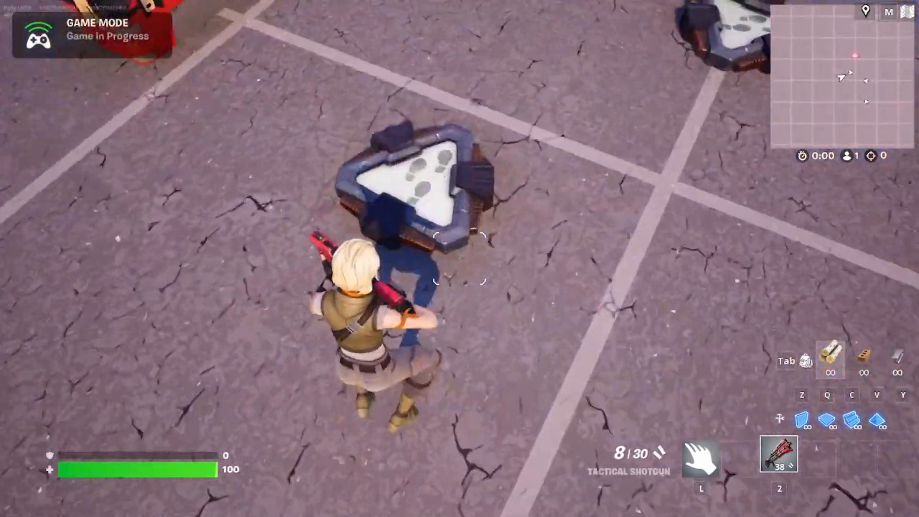
key(w)
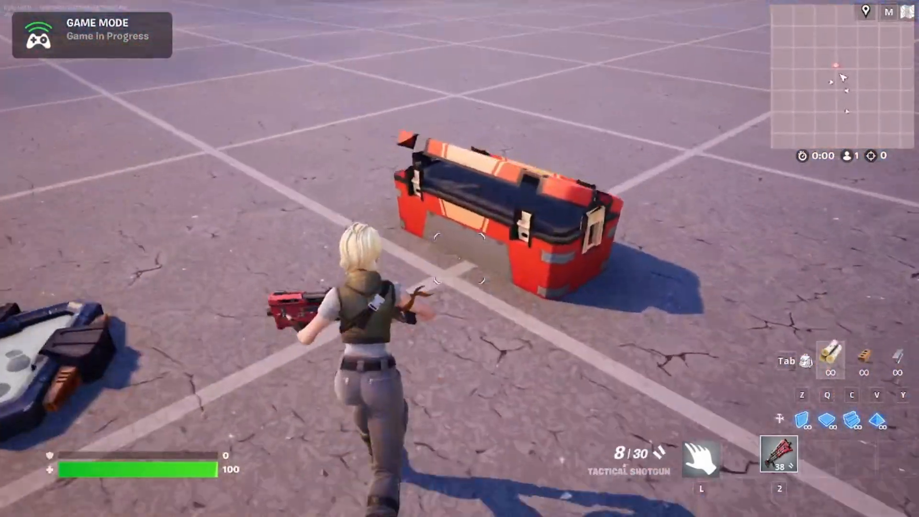
key(w)
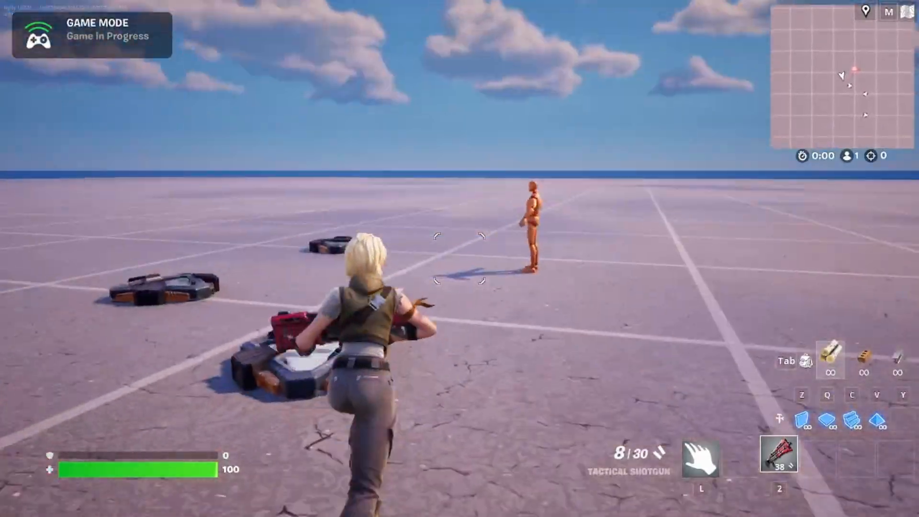
key(w)
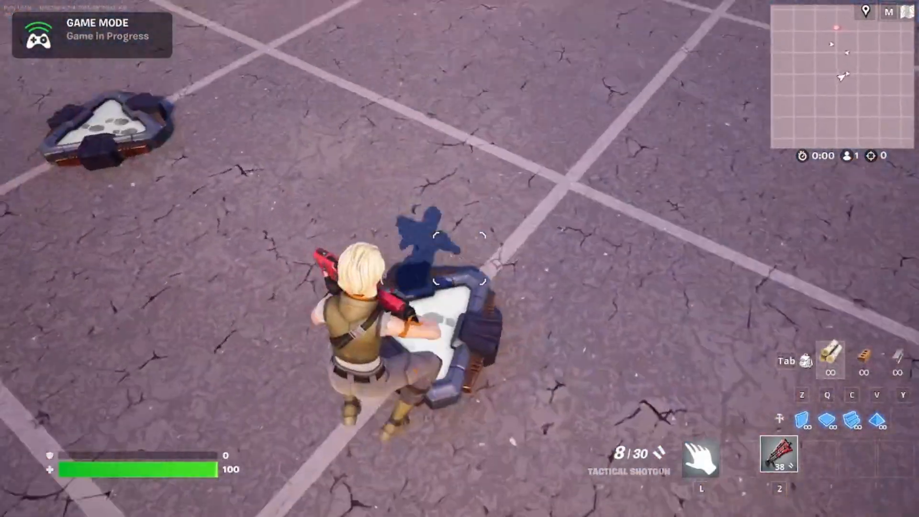
key(w)
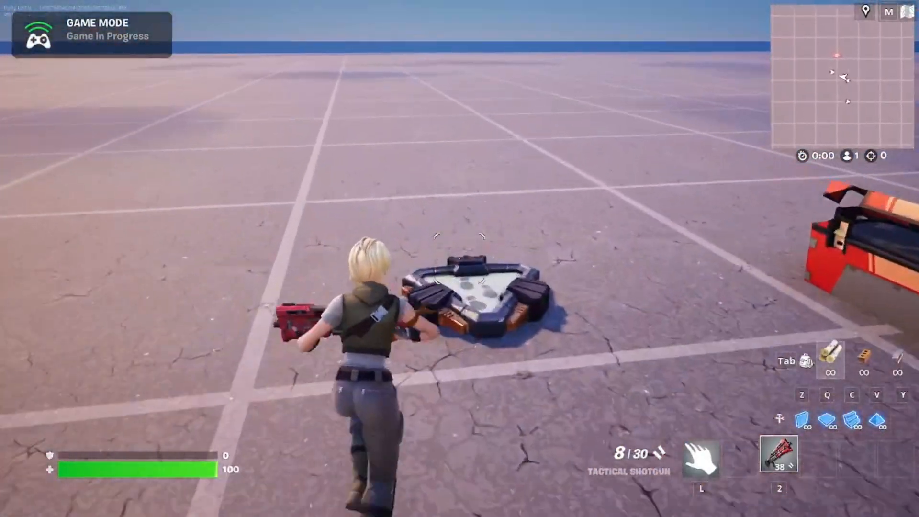
key(w)
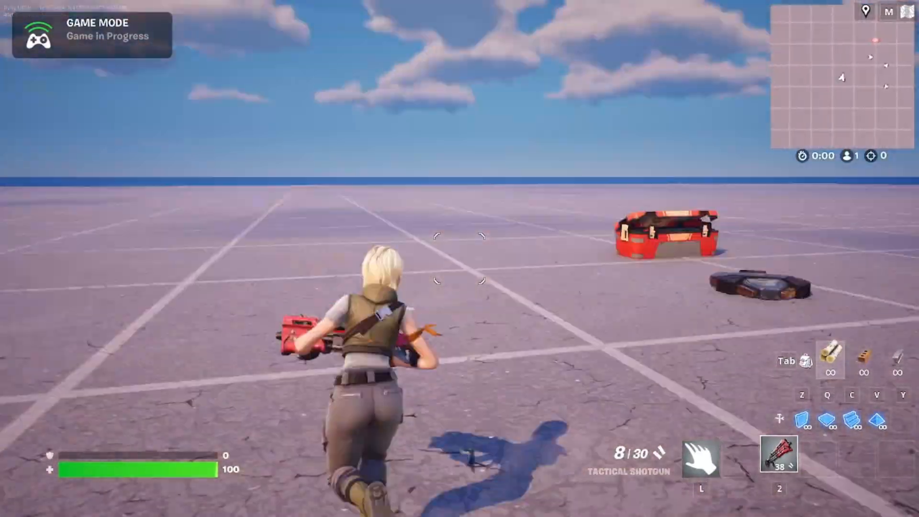
key(w)
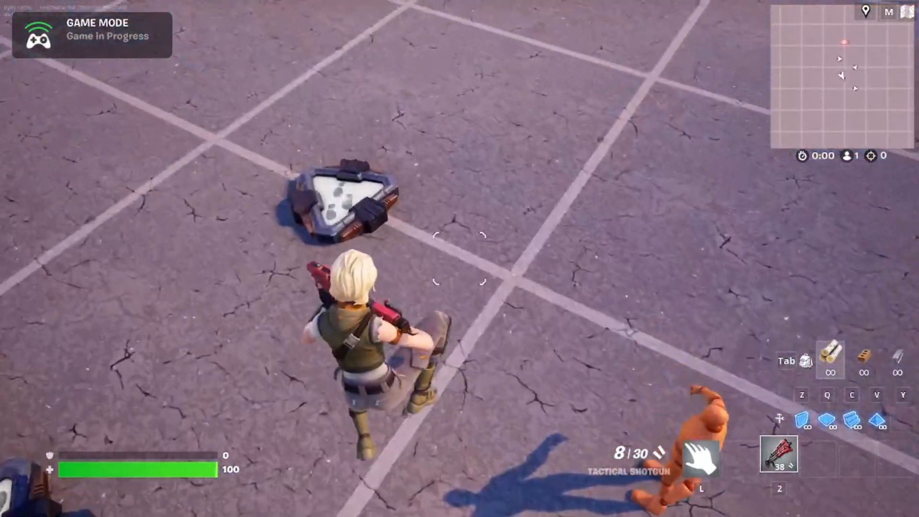
key(w)
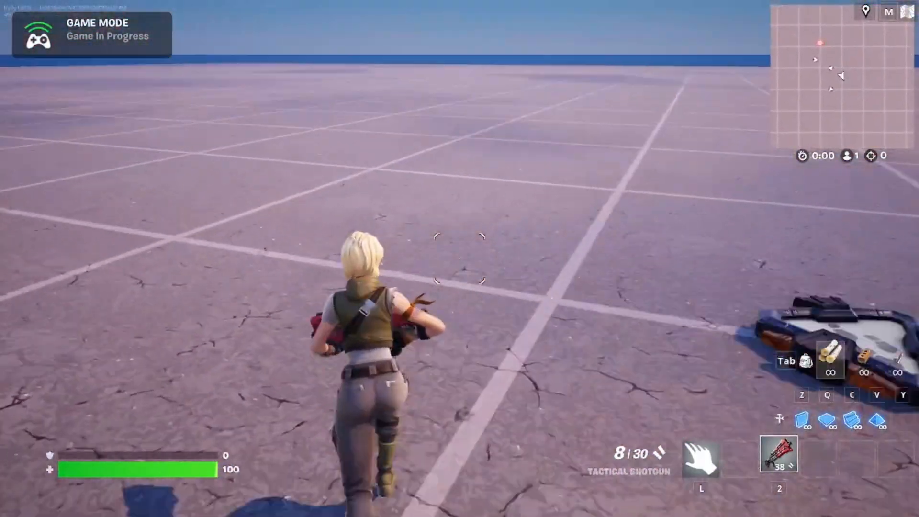